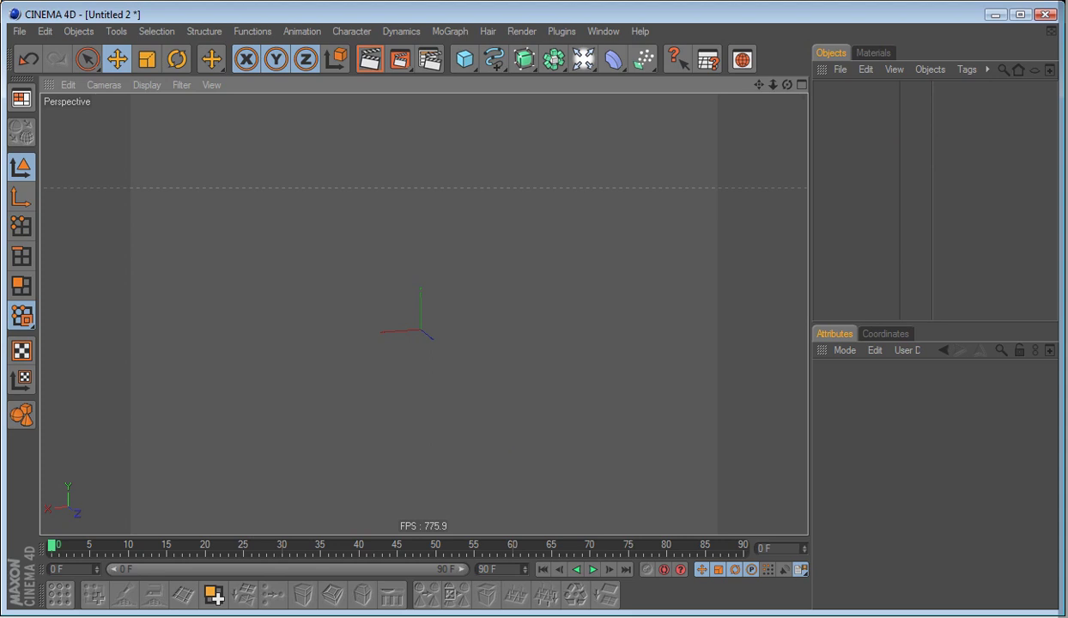
Switch to the browser, play the reference music video around 0:28 to study the green particle waves, and minimize the browser
{"action": "left_click", "coordinate": [316, 616]}
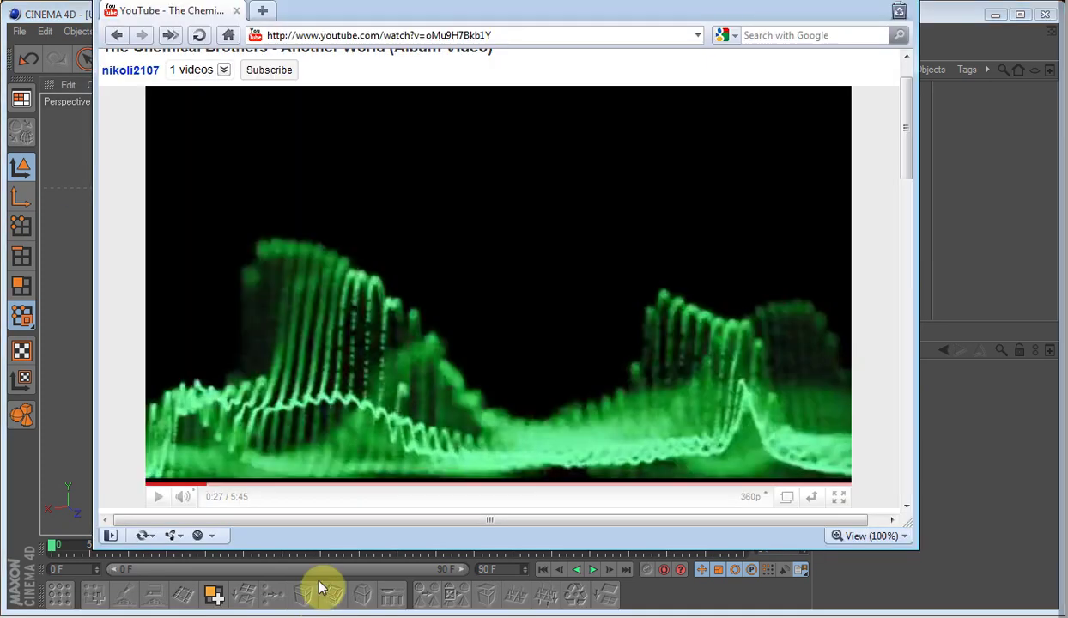
{"action": "left_click", "coordinate": [193, 481]}
{"action": "left_click", "coordinate": [193, 479]}
{"action": "left_click", "coordinate": [158, 496]}
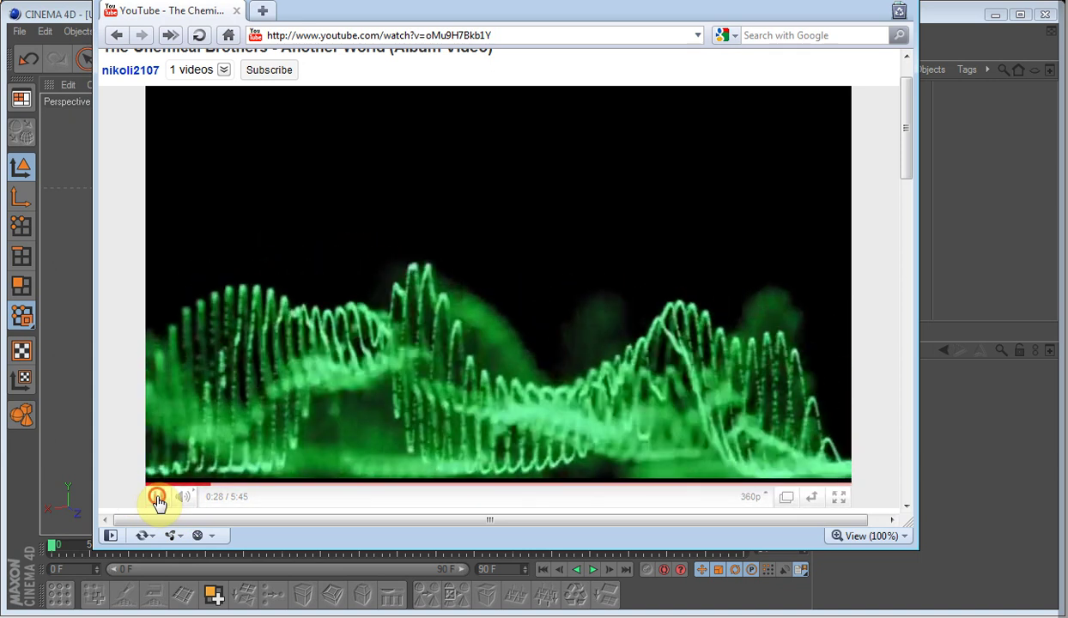
{"action": "left_click", "coordinate": [158, 498]}
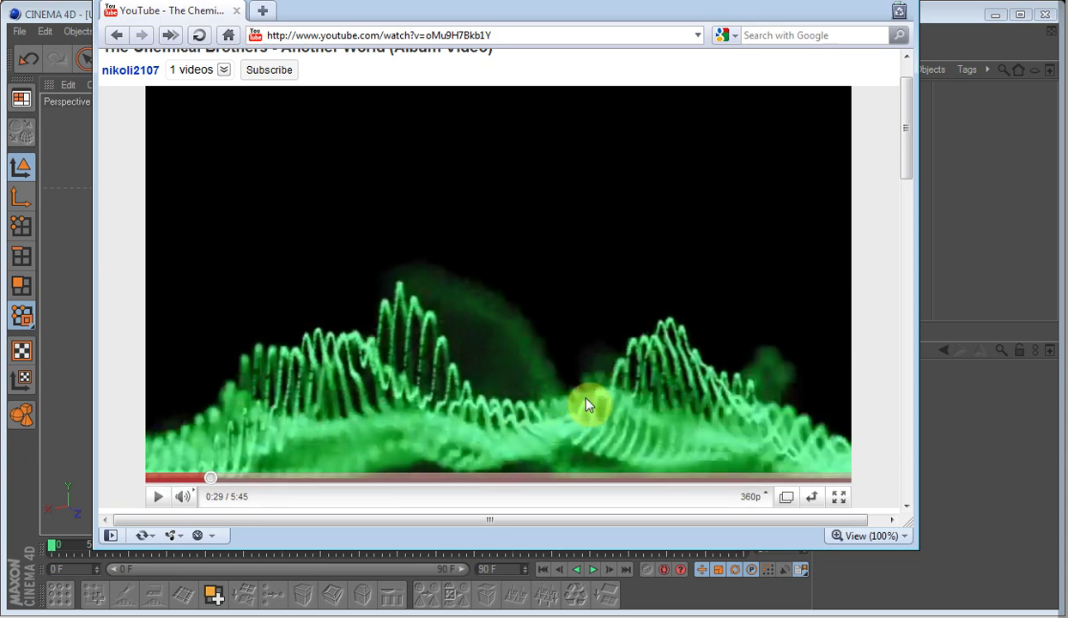
{"action": "left_click", "coordinate": [188, 478]}
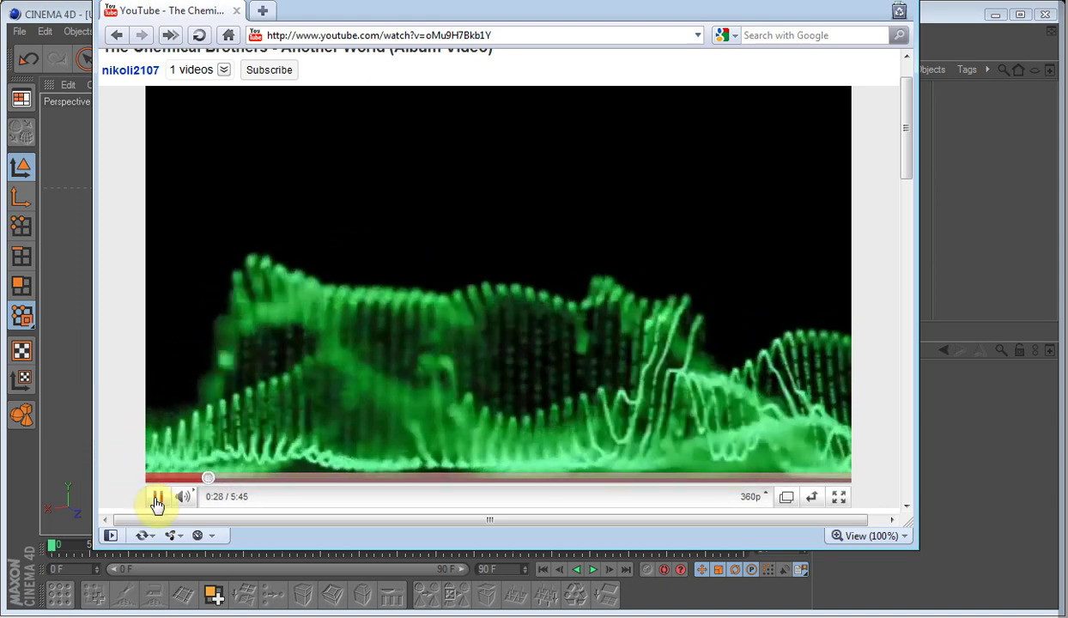
{"action": "left_click", "coordinate": [155, 498]}
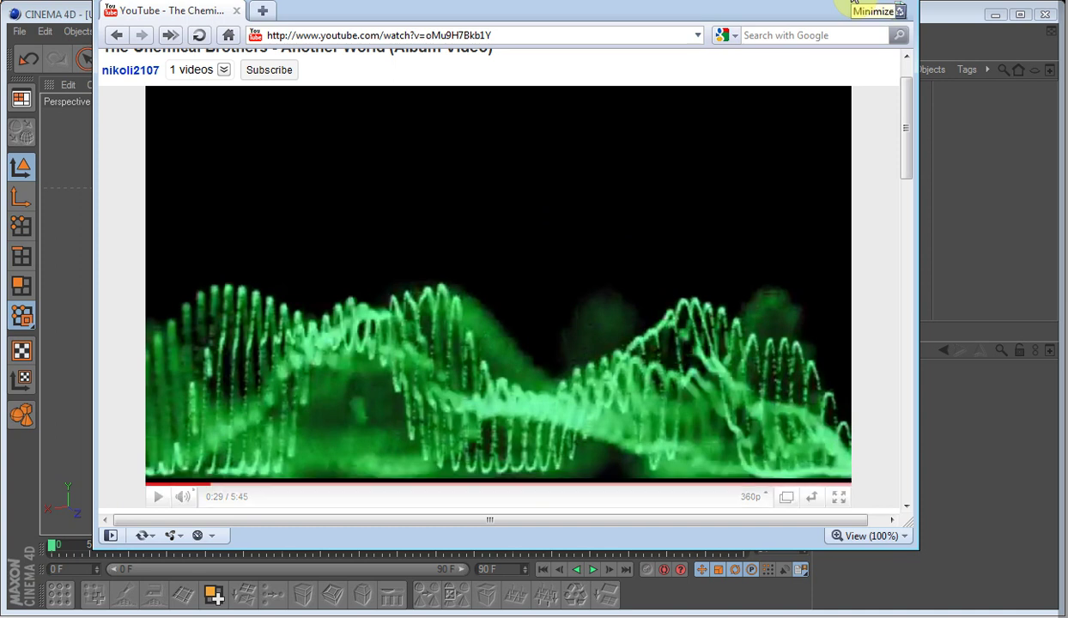
{"action": "left_click", "coordinate": [900, 11]}
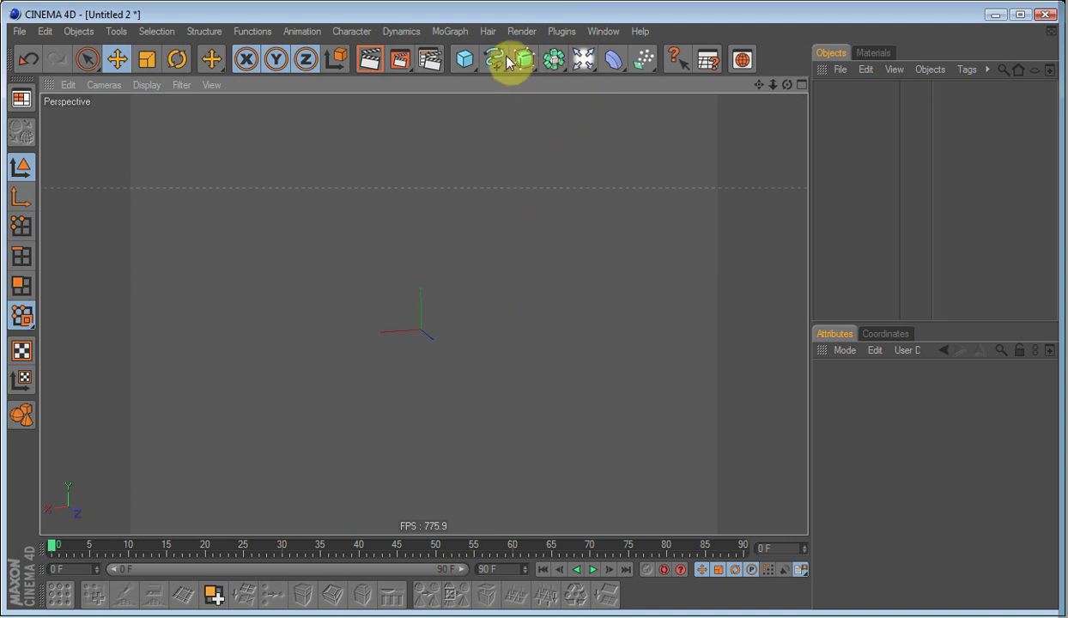
Add a MoGraph Cloner Object to the scene and set its mode to Grid Array
{"action": "left_click", "coordinate": [450, 31]}
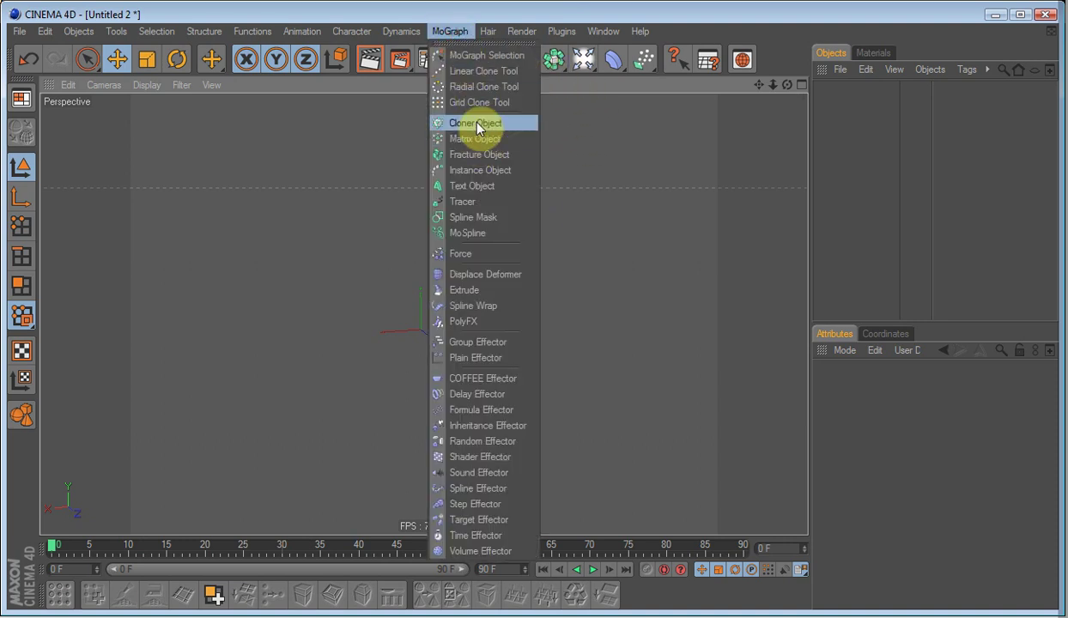
{"action": "left_click", "coordinate": [476, 124]}
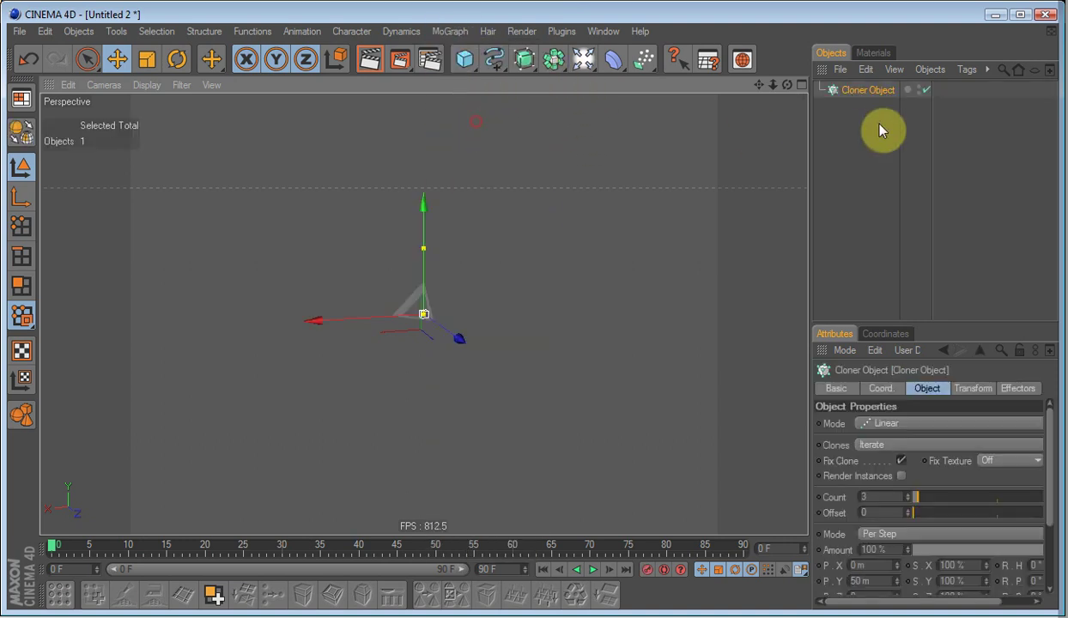
{"action": "left_click", "coordinate": [917, 424]}
{"action": "left_click", "coordinate": [903, 484]}
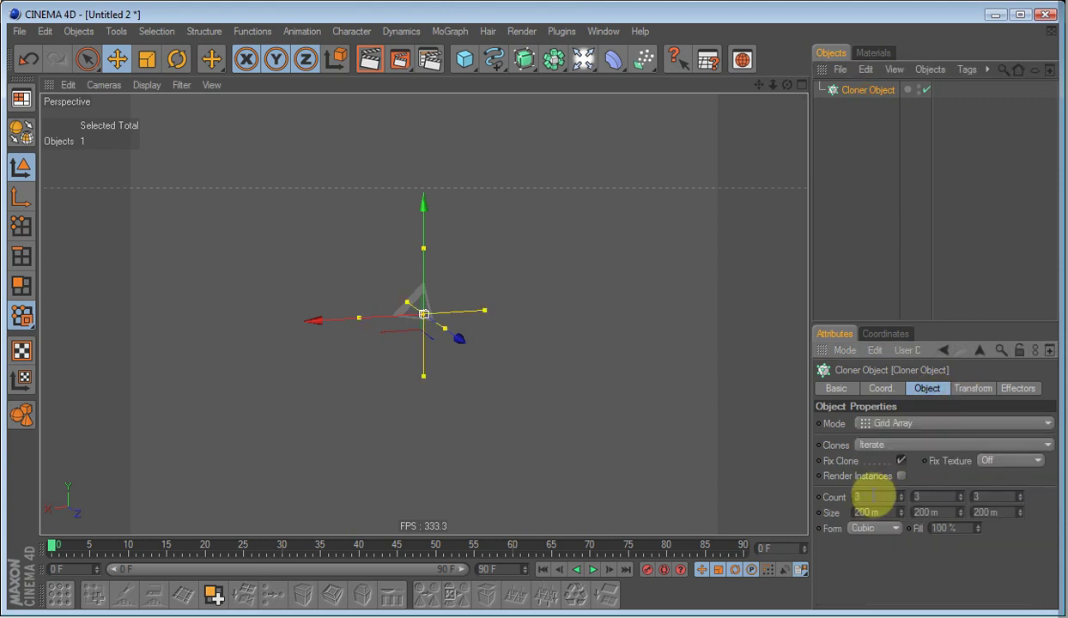
Set the cloner's grid count to 140 in X, 1 in Y and 58 in Z
{"action": "left_click_drag", "start_coordinate": [869, 495], "coordinate": [838, 498]}
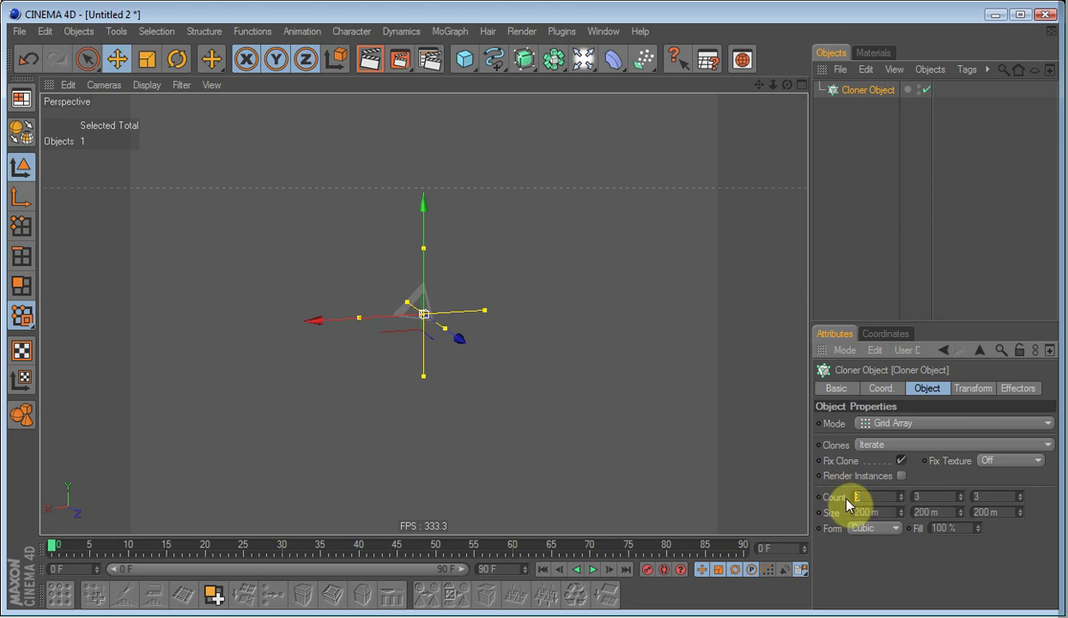
{"action": "type", "text": "140"}
{"action": "left_click_drag", "start_coordinate": [1004, 496], "coordinate": [930, 495]}
{"action": "type", "text": "58"}
{"action": "left_click", "coordinate": [939, 584]}
{"action": "left_click_drag", "start_coordinate": [892, 512], "coordinate": [830, 513]}
{"action": "left_click", "coordinate": [920, 496]}
{"action": "type", "text": "1"}
{"action": "left_click", "coordinate": [890, 556]}
Set the cloner's grid size to 1000 m in X and 770 m in Z
{"action": "left_click", "coordinate": [884, 511]}
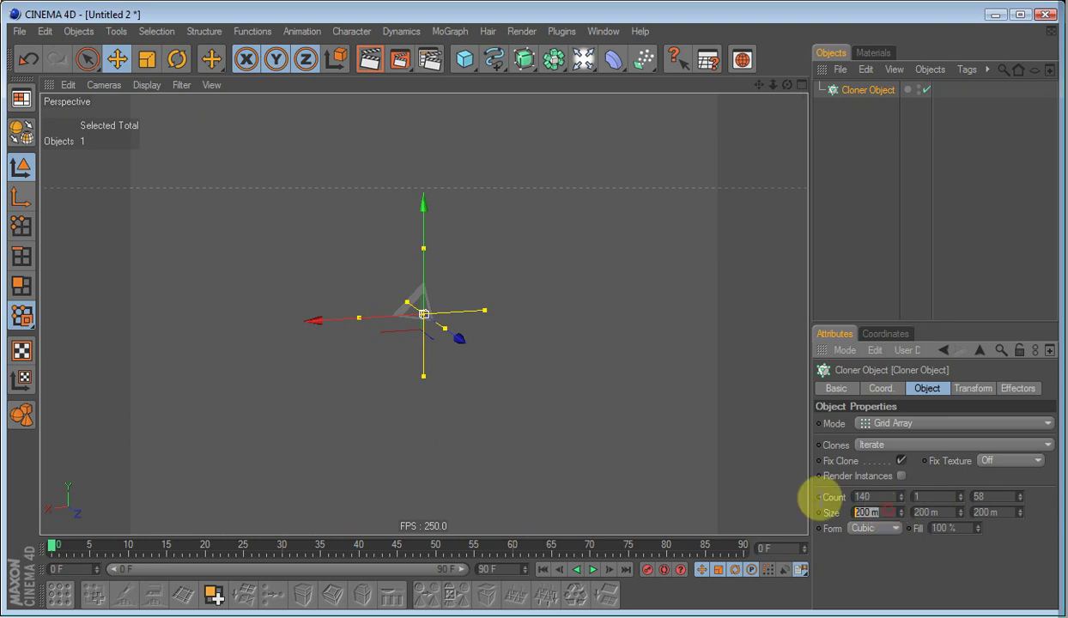
{"action": "type", "text": "1000"}
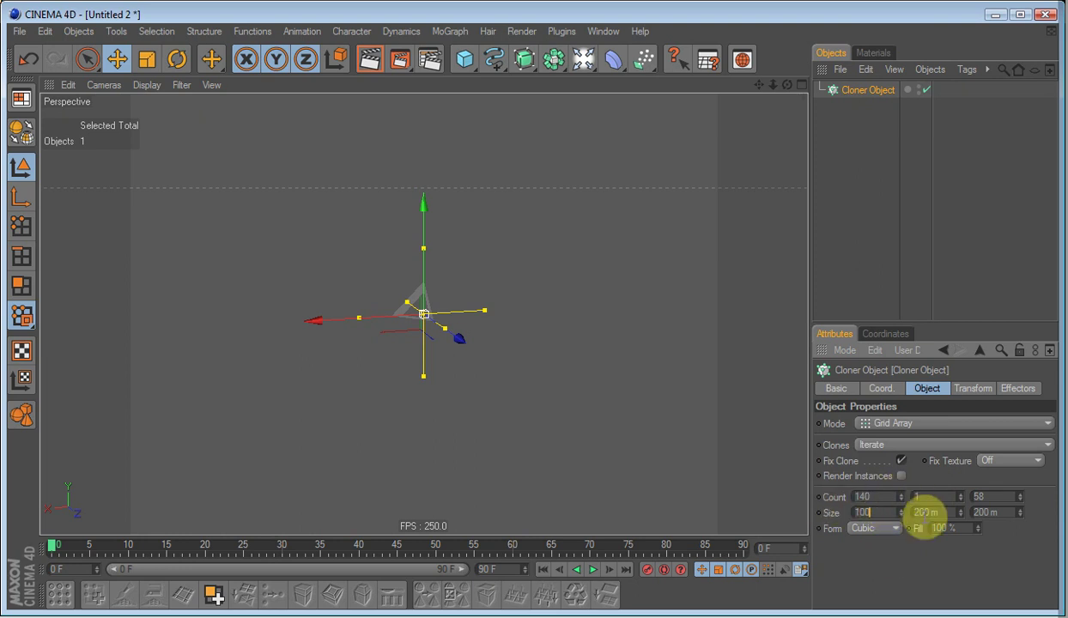
{"action": "key", "text": "Return"}
{"action": "left_click", "coordinate": [1006, 511]}
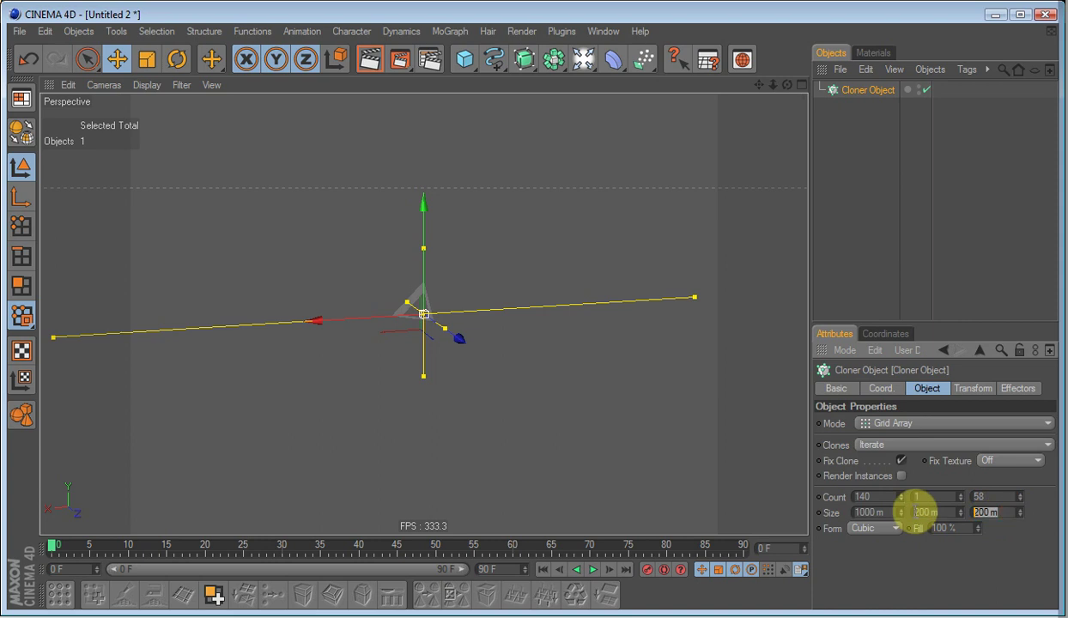
{"action": "type", "text": "770"}
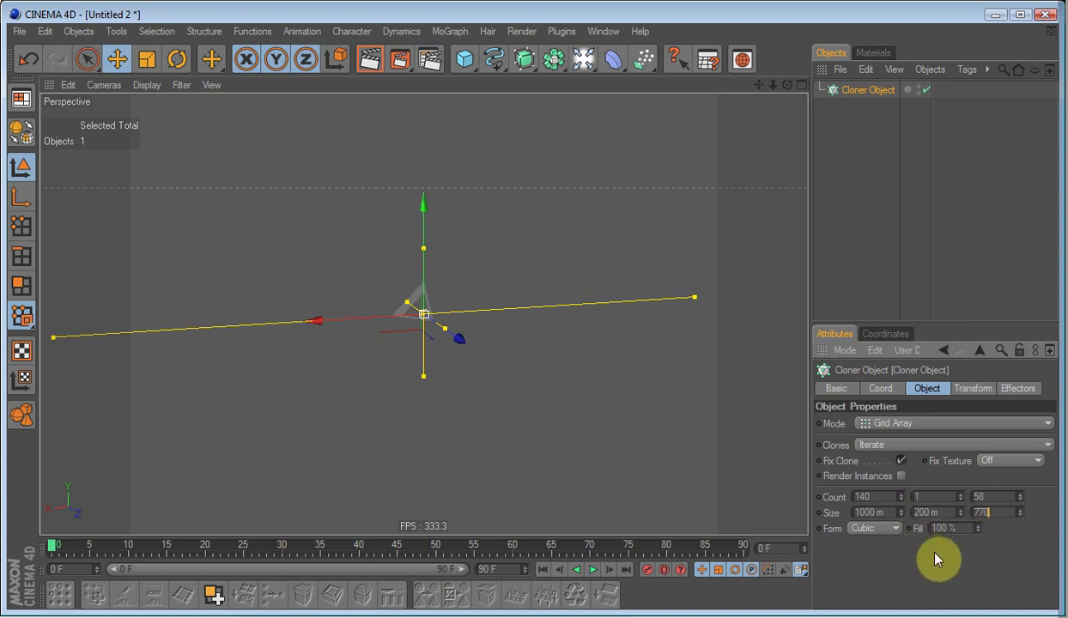
{"action": "key", "text": "Return"}
Add a Pyramid primitive to the scene
{"action": "left_click_drag", "start_coordinate": [631, 354], "coordinate": [483, 129], "text": "alt"}
{"action": "scroll", "coordinate": [584, 384], "scroll_direction": "down", "scroll_amount": 8}
{"action": "scroll", "coordinate": [546, 347], "scroll_direction": "up", "scroll_amount": 10}
{"action": "scroll", "coordinate": [544, 342], "scroll_direction": "down", "scroll_amount": 8}
{"action": "left_click_drag", "start_coordinate": [546, 282], "coordinate": [560, 418], "text": "alt"}
{"action": "scroll", "coordinate": [559, 418], "scroll_direction": "up", "scroll_amount": 6}
{"action": "scroll", "coordinate": [584, 417], "scroll_direction": "down", "scroll_amount": 3}
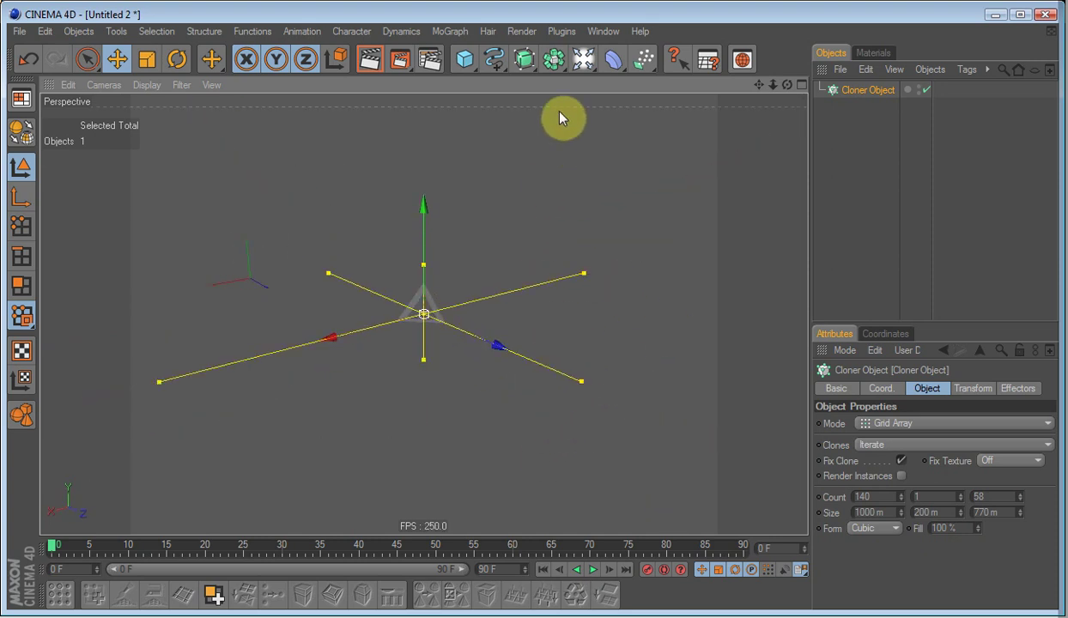
{"action": "left_click", "coordinate": [467, 58]}
{"action": "left_click_drag", "start_coordinate": [465, 60], "coordinate": [753, 96]}
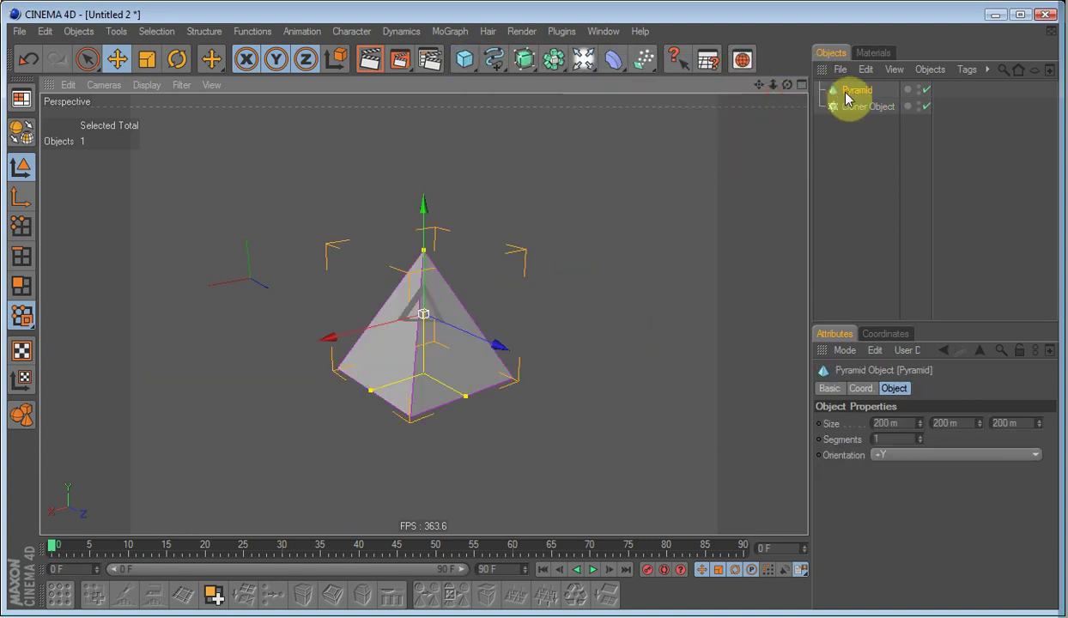
Set the pyramid's size to 2 m on all three axes and make it a child of the Cloner Object
{"action": "left_click", "coordinate": [893, 423]}
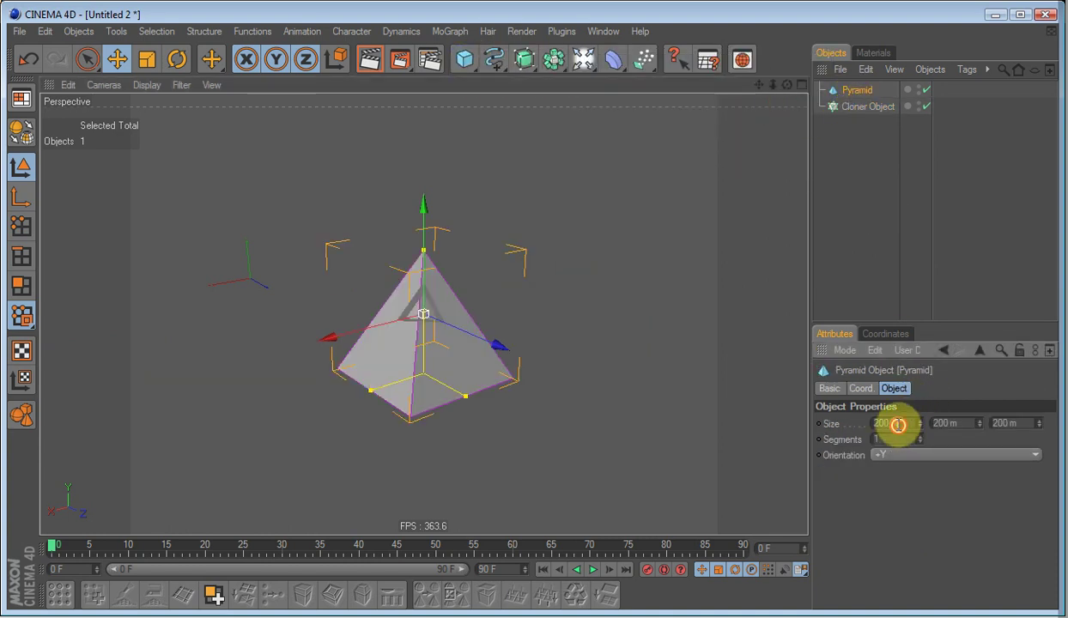
{"action": "type", "text": "2"}
{"action": "left_click", "coordinate": [966, 422]}
{"action": "type", "text": "2"}
{"action": "left_click", "coordinate": [1023, 423]}
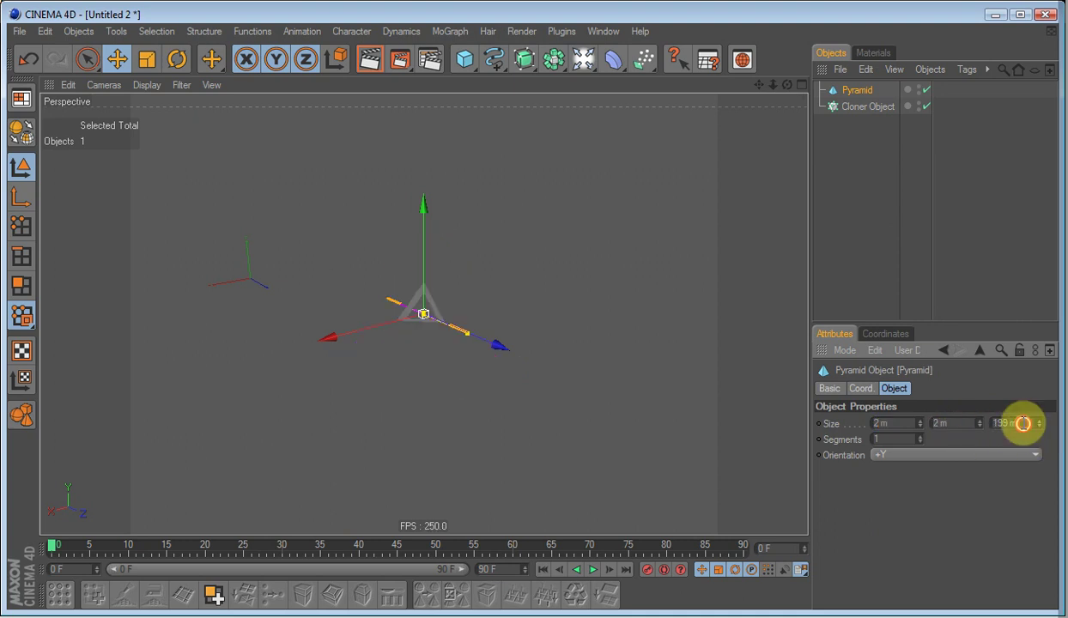
{"action": "type", "text": "2"}
{"action": "key", "text": "Return"}
{"action": "left_click_drag", "start_coordinate": [857, 90], "coordinate": [864, 103]}
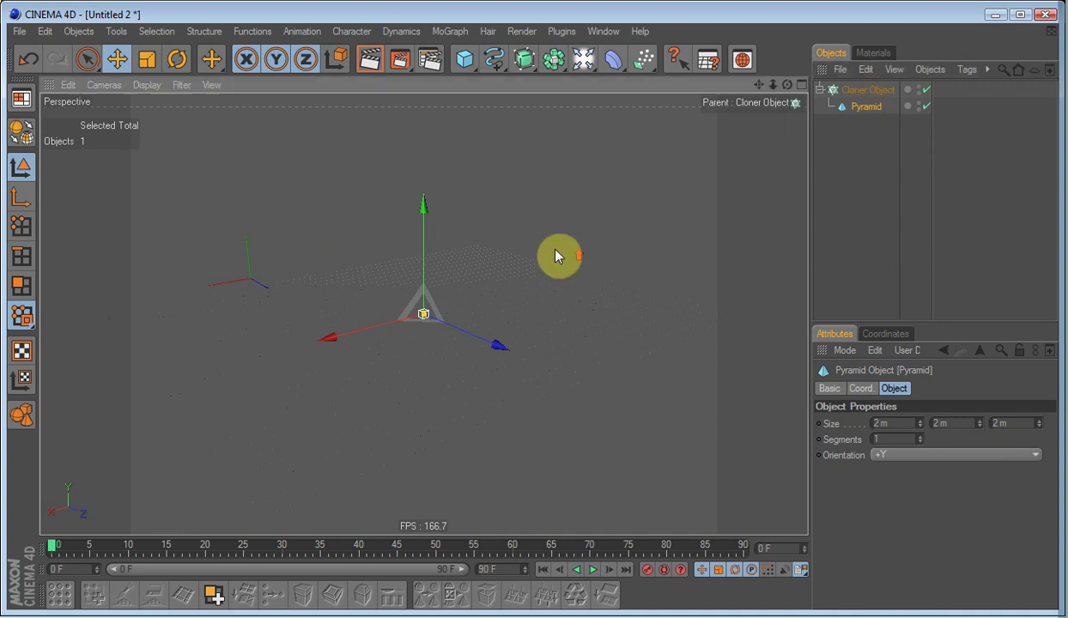
Set the perspective viewport's level of detail to Medium
{"action": "left_click", "coordinate": [146, 85]}
{"action": "mouse_move", "coordinate": [225, 109]}
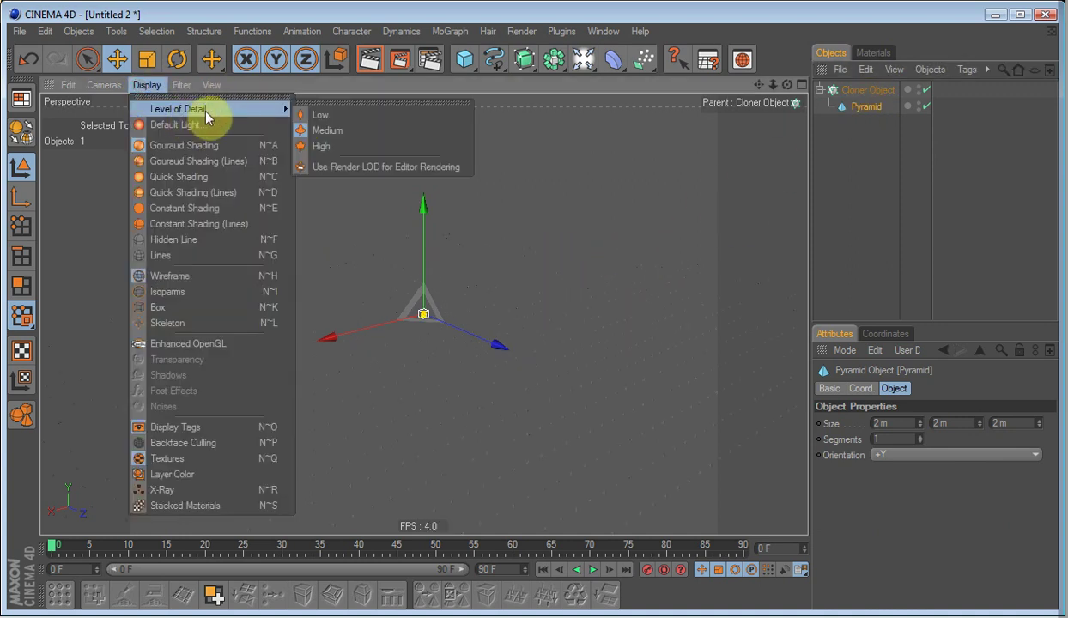
{"action": "left_click", "coordinate": [331, 127]}
{"action": "mouse_move", "coordinate": [620, 239]}
{"action": "left_mouse_down", "text": "alt"}
{"action": "mouse_move", "coordinate": [457, 184]}
{"action": "mouse_move", "coordinate": [414, 226]}
{"action": "mouse_move", "coordinate": [455, 224]}
{"action": "mouse_move", "coordinate": [438, 327]}
{"action": "mouse_move", "coordinate": [569, 253]}
{"action": "mouse_move", "coordinate": [478, 248]}
{"action": "mouse_move", "coordinate": [503, 276]}
{"action": "mouse_move", "coordinate": [478, 256]}
{"action": "mouse_move", "coordinate": [482, 200]}
{"action": "mouse_move", "coordinate": [420, 262]}
{"action": "mouse_move", "coordinate": [442, 334]}
{"action": "mouse_move", "coordinate": [620, 236]}
{"action": "left_mouse_up", "text": "alt"}
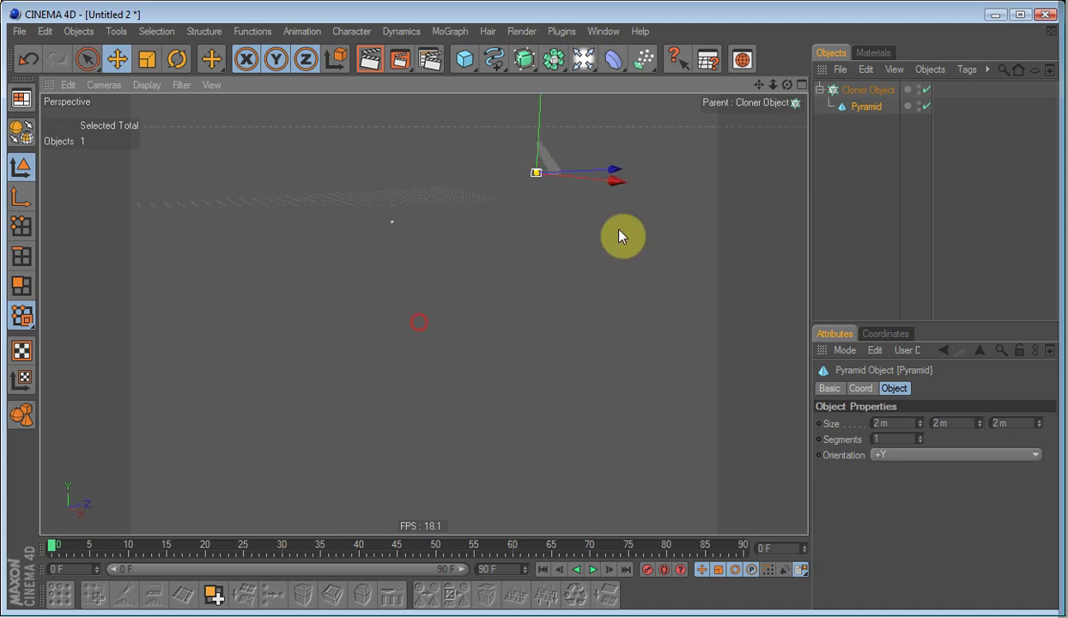
Create a new material and set its colour to green, R 15, G 197, B 27
{"action": "left_click", "coordinate": [869, 53]}
{"action": "double_click", "coordinate": [854, 120]}
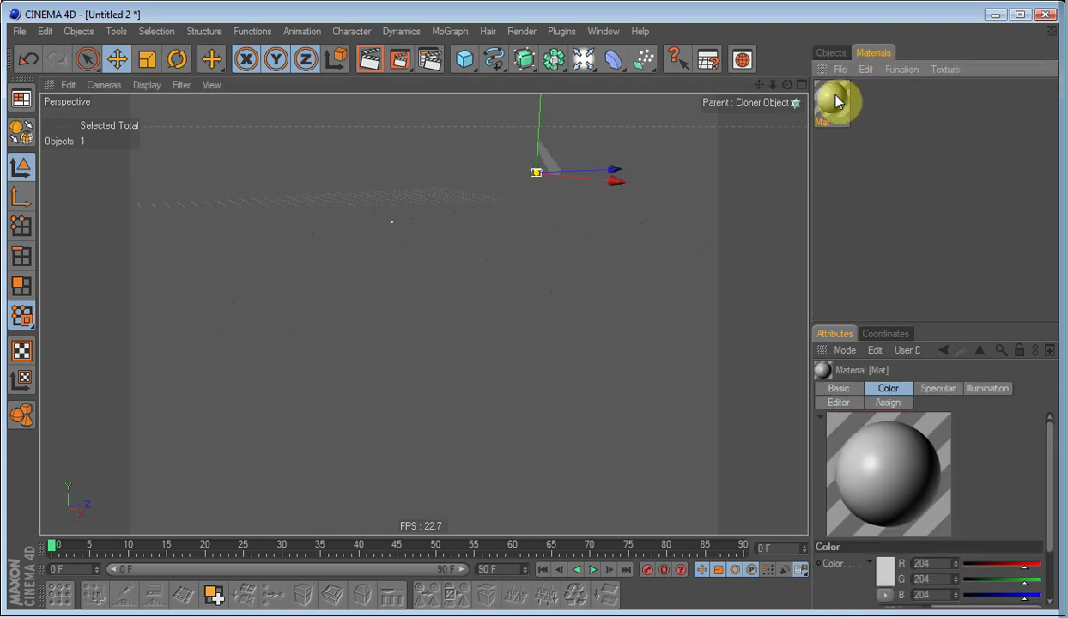
{"action": "double_click", "coordinate": [834, 101]}
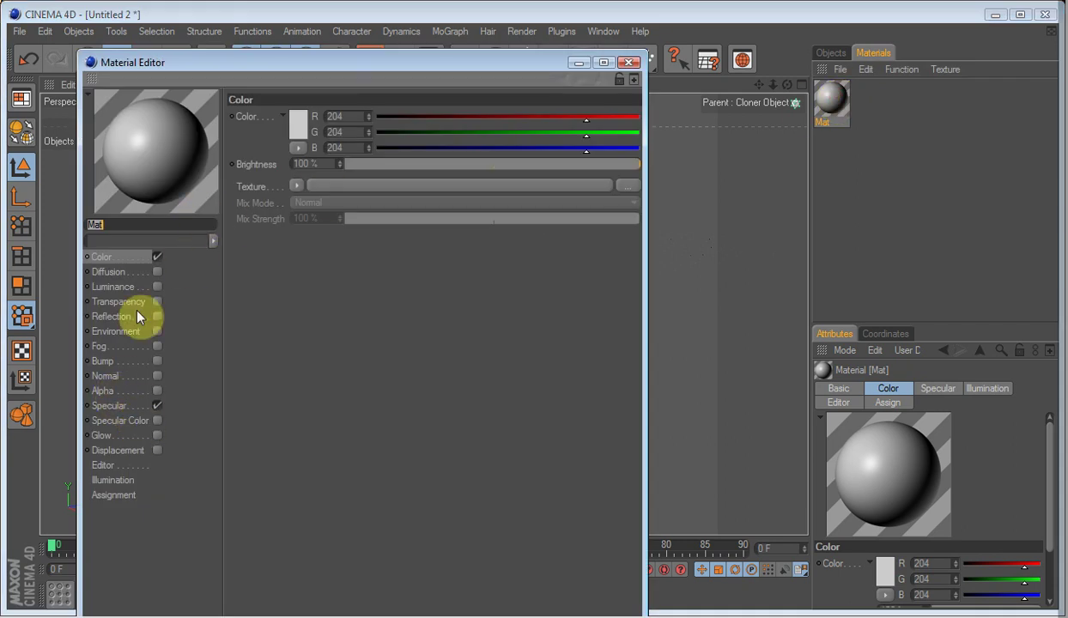
{"action": "left_click", "coordinate": [122, 256]}
{"action": "left_click", "coordinate": [296, 128]}
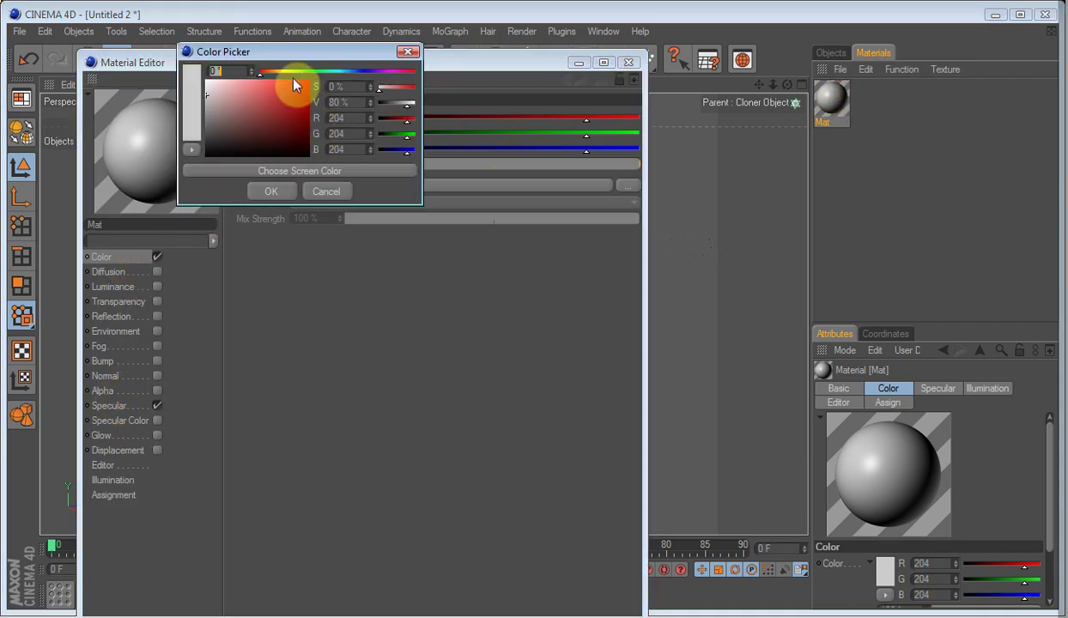
{"action": "left_click_drag", "start_coordinate": [295, 72], "coordinate": [312, 72]}
{"action": "left_click", "coordinate": [301, 86]}
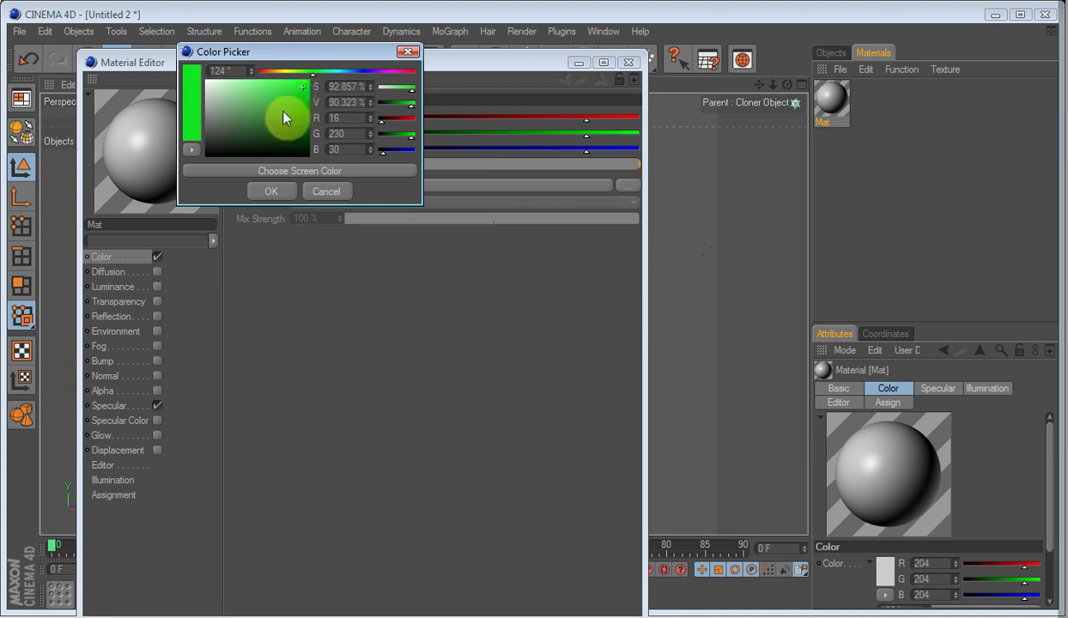
{"action": "left_click_drag", "start_coordinate": [284, 117], "coordinate": [302, 100]}
{"action": "left_click", "coordinate": [279, 191]}
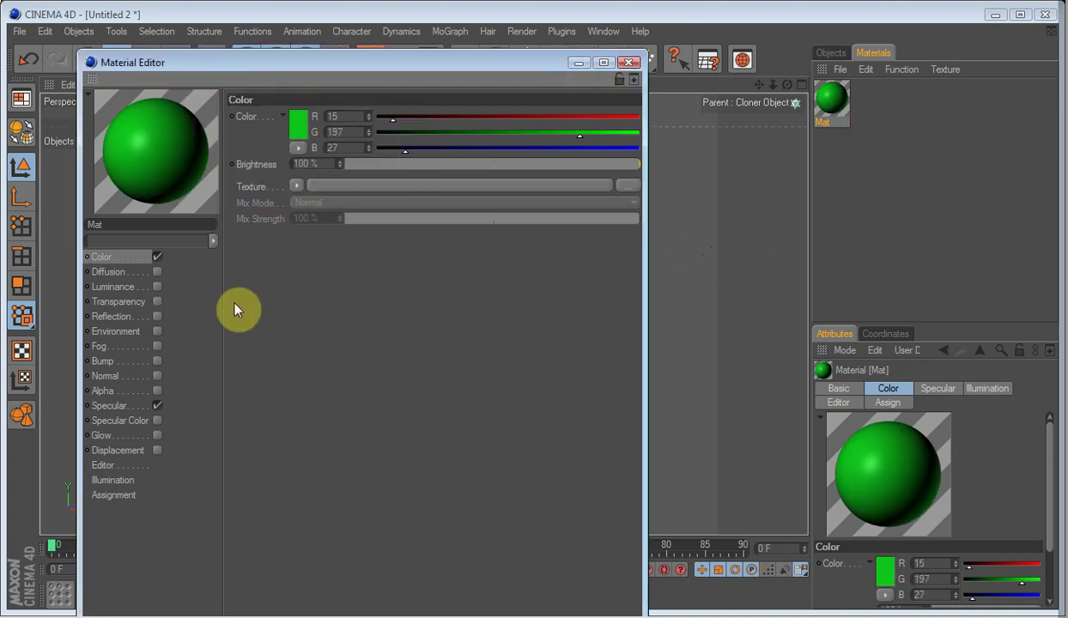
Disable the material's Specular channel and enable its Glow channel
{"action": "left_click", "coordinate": [157, 406]}
{"action": "left_click", "coordinate": [131, 438]}
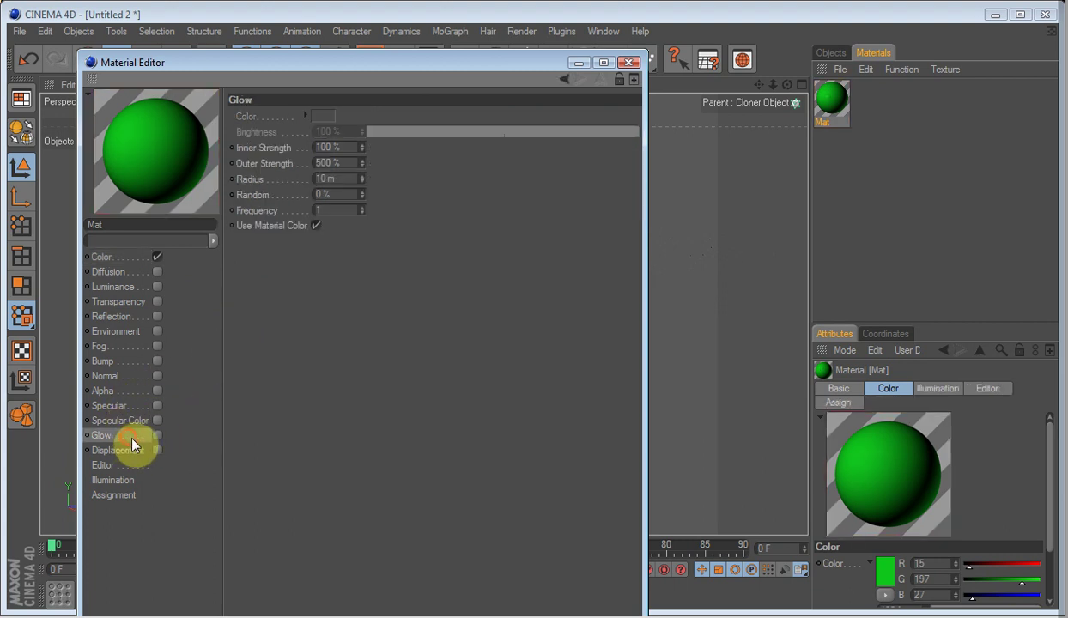
{"action": "left_click", "coordinate": [157, 435]}
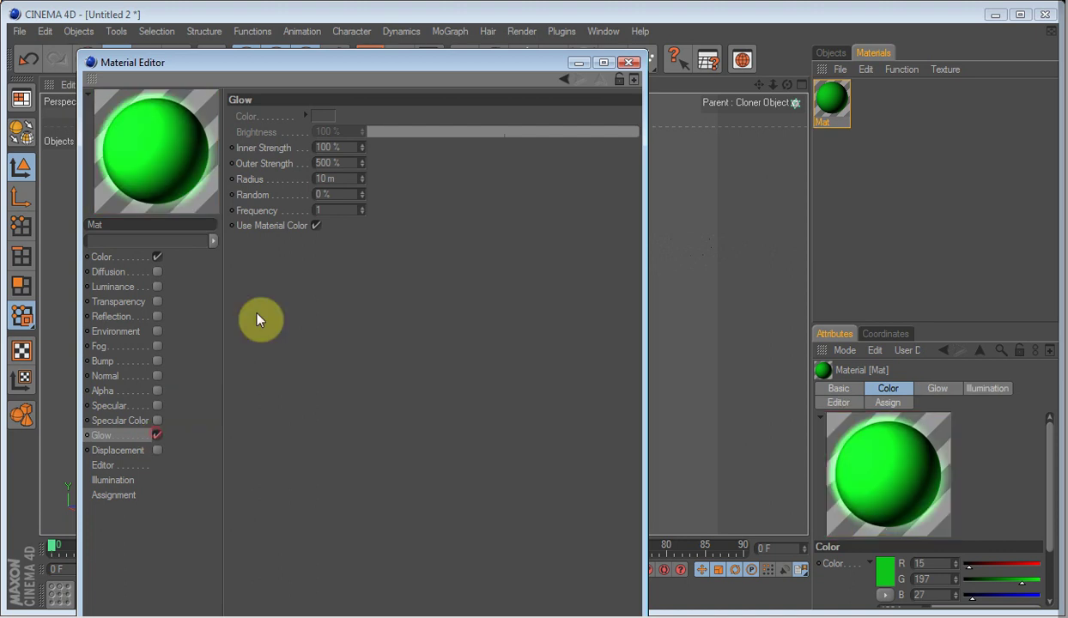
Set the material's glow to 300% outer strength, 1.5 m radius and 37% random
{"action": "left_click", "coordinate": [330, 162]}
{"action": "type", "text": "300"}
{"action": "key", "text": "Return"}
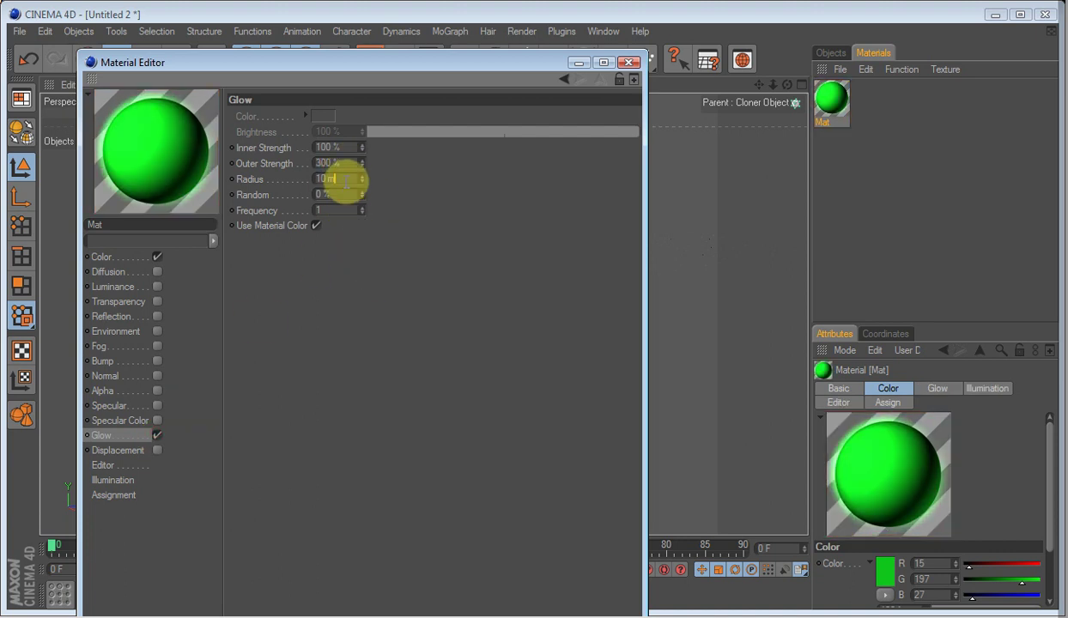
{"action": "left_click", "coordinate": [344, 178]}
{"action": "type", "text": "1"}
{"action": "key", "text": "Return"}
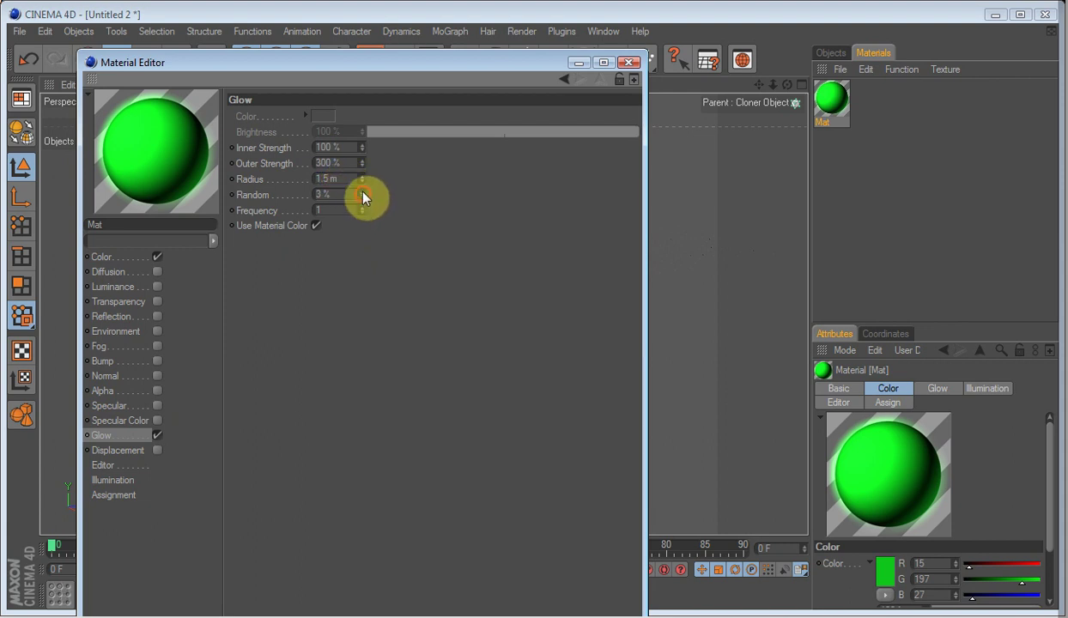
{"action": "left_click_drag", "start_coordinate": [363, 188], "coordinate": [367, 177]}
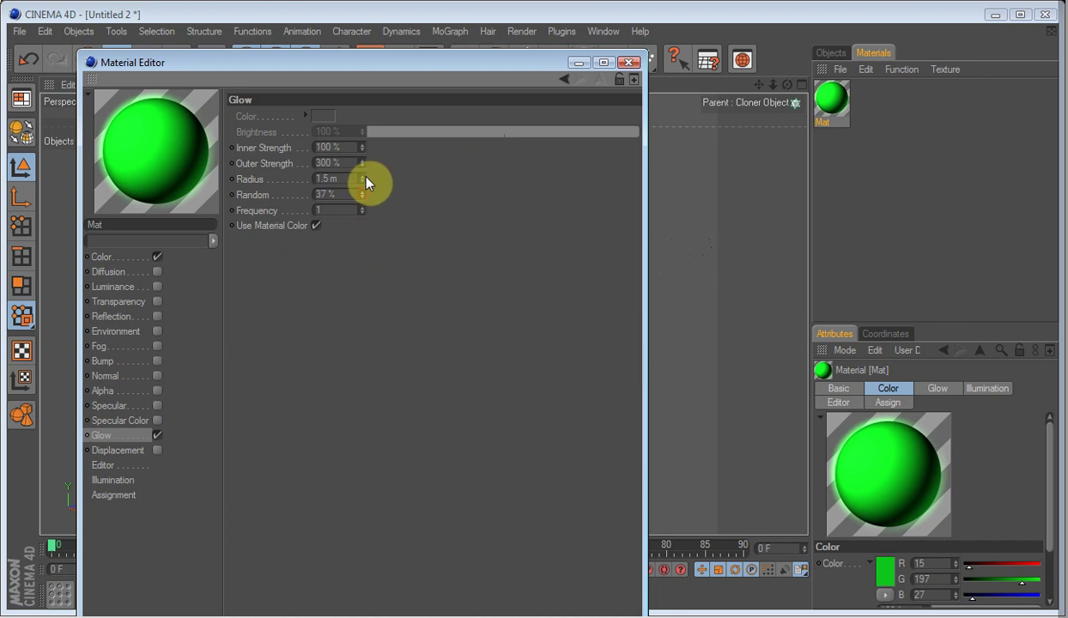
Close the Material Editor and apply the green glowing material to the Pyramid
{"action": "left_click", "coordinate": [630, 62]}
{"action": "mouse_move", "coordinate": [844, 102]}
{"action": "left_mouse_down"}
{"action": "mouse_move", "coordinate": [848, 57]}
{"action": "mouse_move", "coordinate": [866, 107]}
{"action": "mouse_move", "coordinate": [854, 106]}
{"action": "left_mouse_up"}
{"action": "left_click_drag", "start_coordinate": [382, 239], "coordinate": [564, 197], "text": "alt"}
{"action": "middle_click_drag", "start_coordinate": [556, 249], "coordinate": [543, 317], "text": "alt"}
{"action": "left_click_drag", "start_coordinate": [541, 320], "coordinate": [572, 383], "text": "alt"}
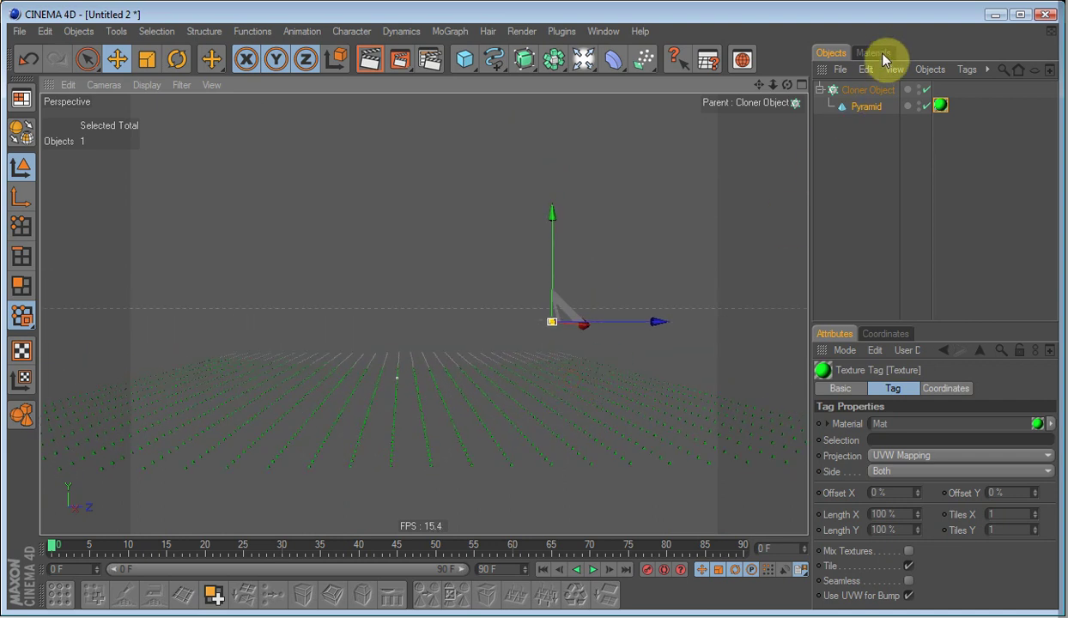
Add a Shader Effector with the Cloner Object selected so that it affects the clones
{"action": "left_click", "coordinate": [870, 91]}
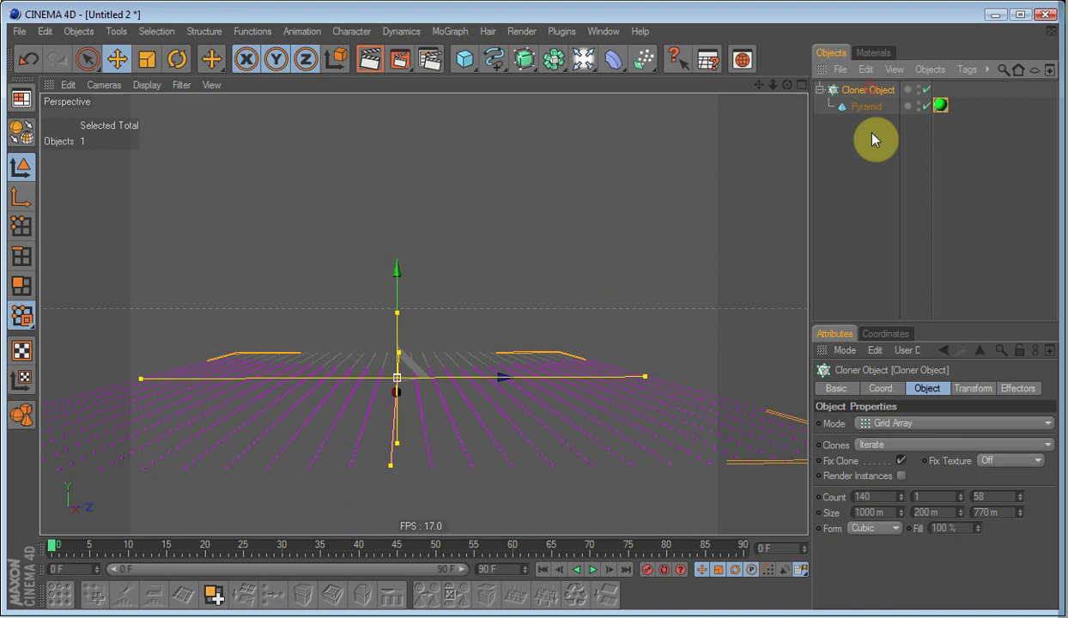
{"action": "left_click", "coordinate": [448, 32]}
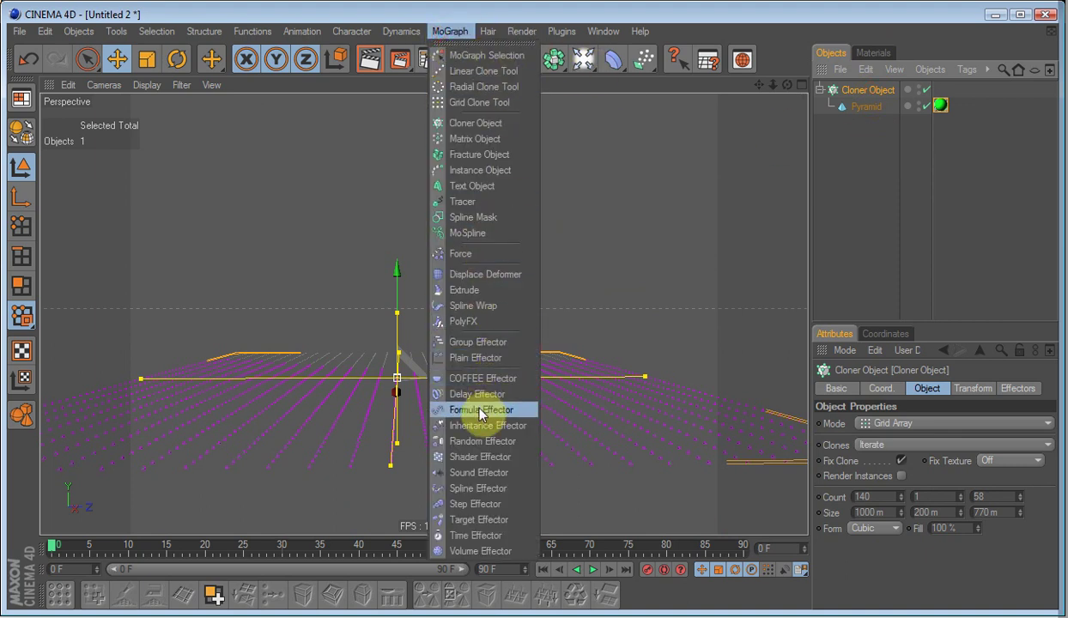
{"action": "left_click", "coordinate": [473, 457]}
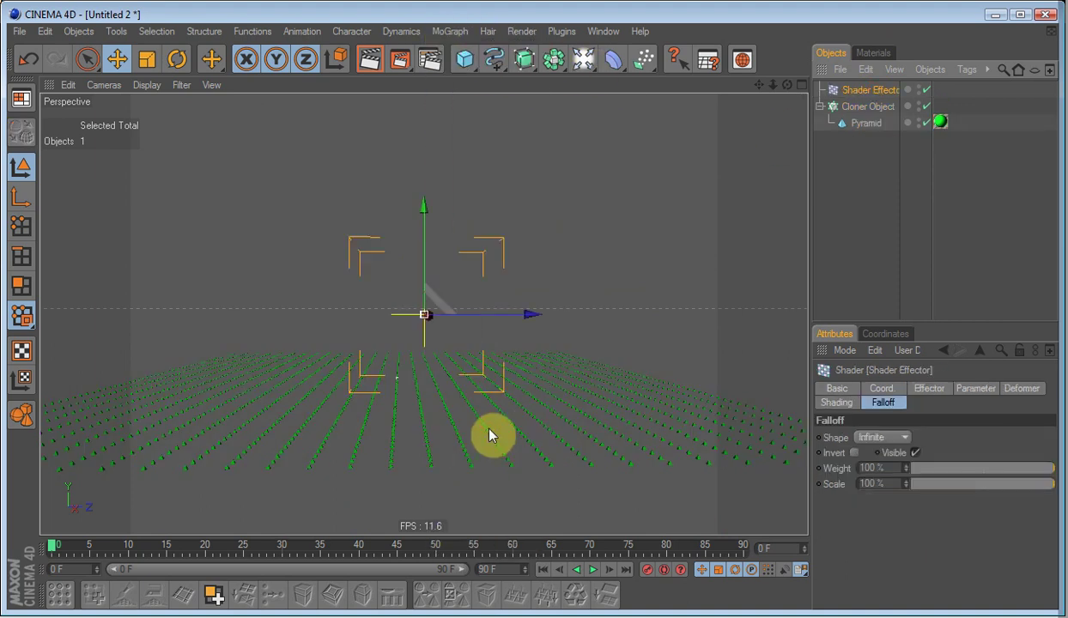
Check the Cloner Object's effectors list, and set the Shader Effector's falloff shape to Box
{"action": "left_click", "coordinate": [872, 112]}
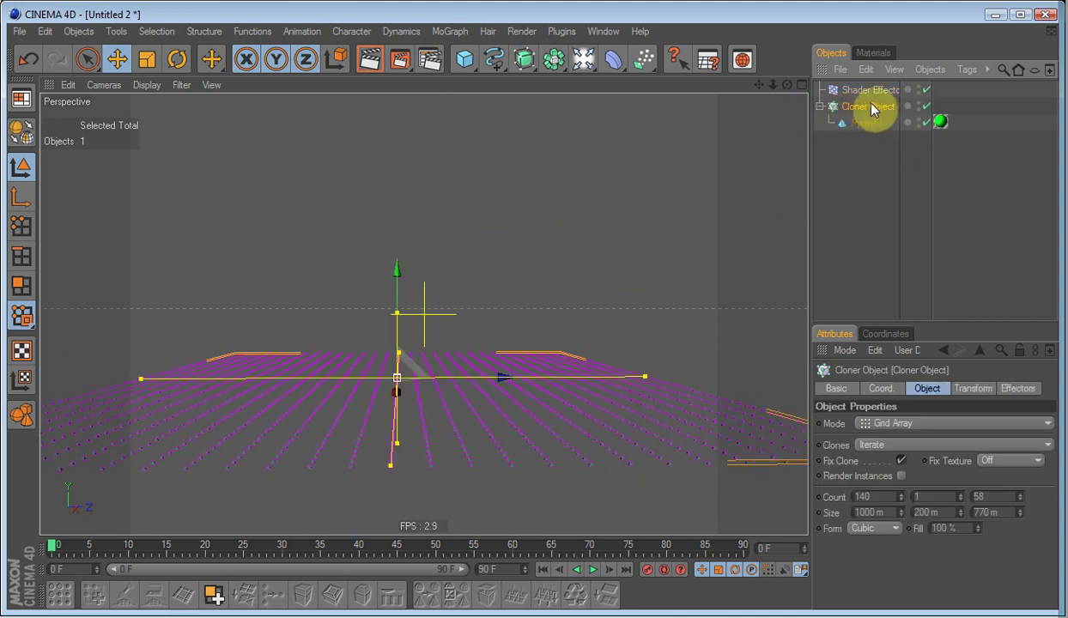
{"action": "left_click", "coordinate": [1016, 388]}
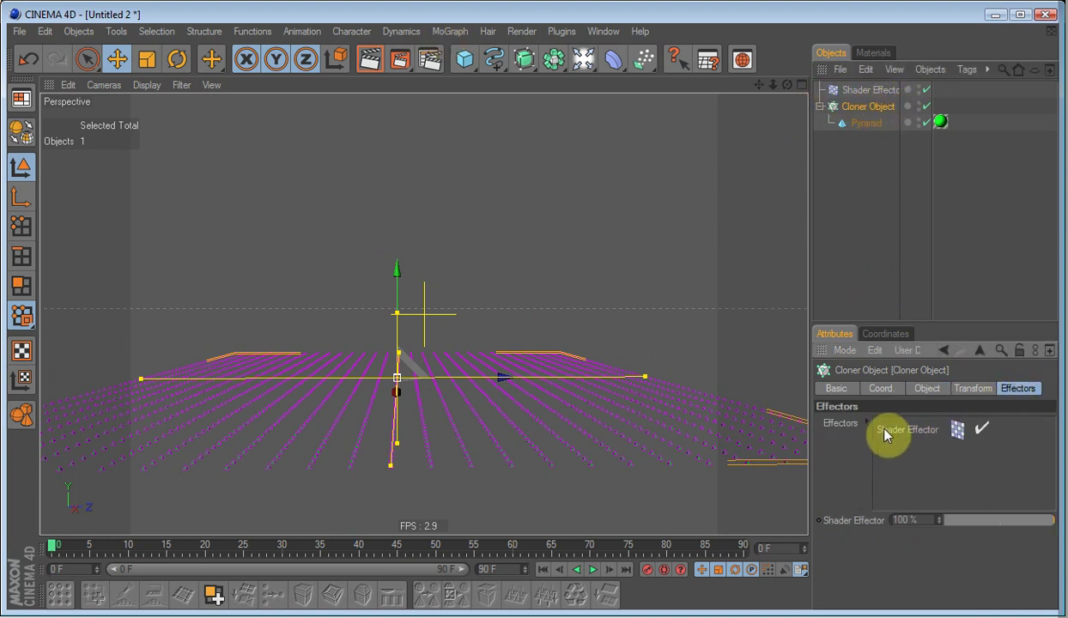
{"action": "left_click", "coordinate": [872, 91]}
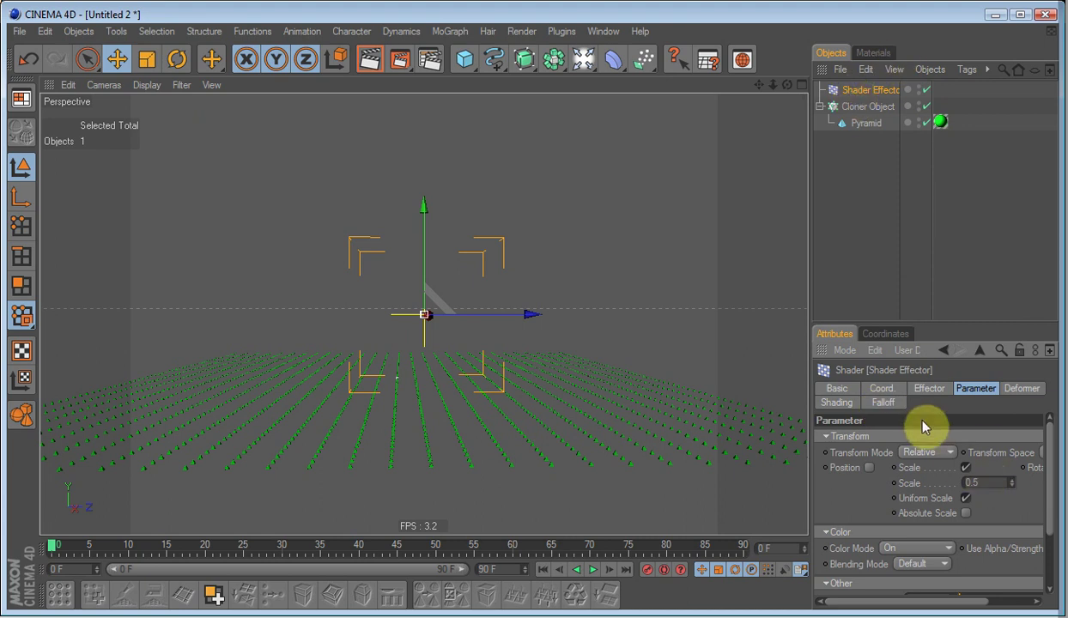
{"action": "left_click", "coordinate": [883, 401]}
{"action": "left_click", "coordinate": [881, 436]}
{"action": "left_click", "coordinate": [893, 467]}
Switch to the Top view and locate the cloner grid relative to the world origin
{"action": "key", "text": "F2"}
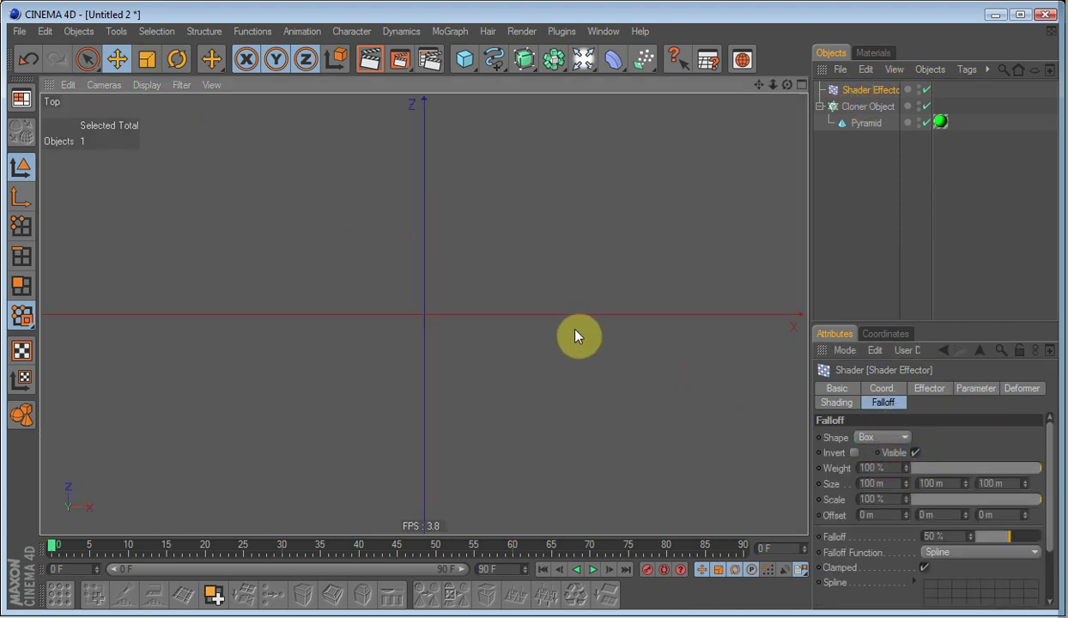
{"action": "middle_click", "coordinate": [552, 280]}
{"action": "scroll", "coordinate": [366, 255], "scroll_direction": "down", "scroll_amount": 2}
{"action": "scroll", "coordinate": [395, 259], "scroll_direction": "up", "scroll_amount": 2}
{"action": "scroll", "coordinate": [608, 295], "scroll_direction": "down", "scroll_amount": 2}
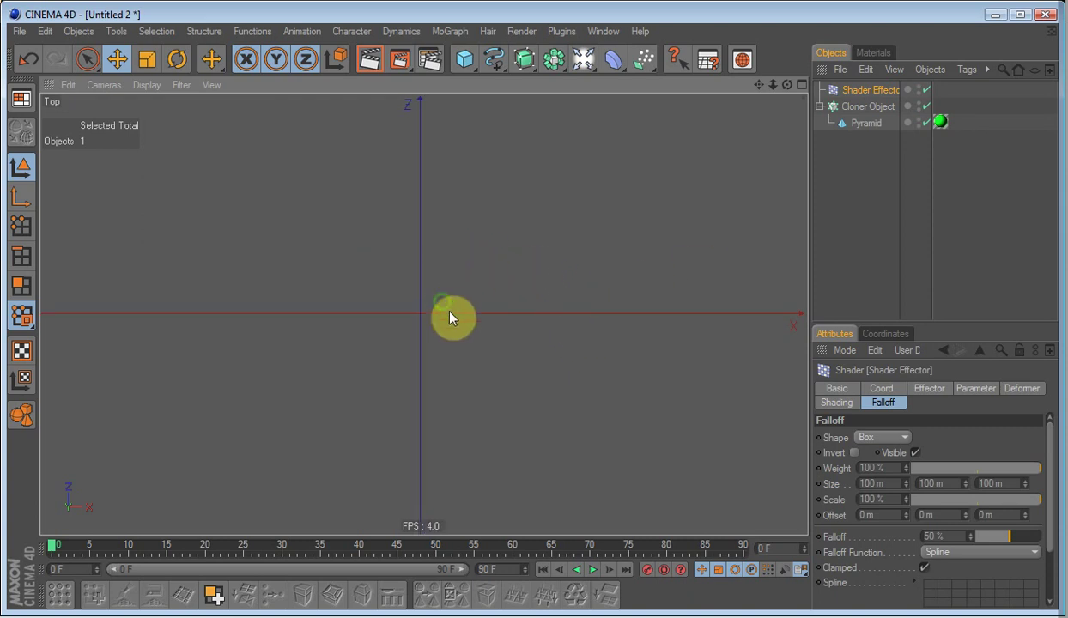
{"action": "left_click", "coordinate": [882, 217]}
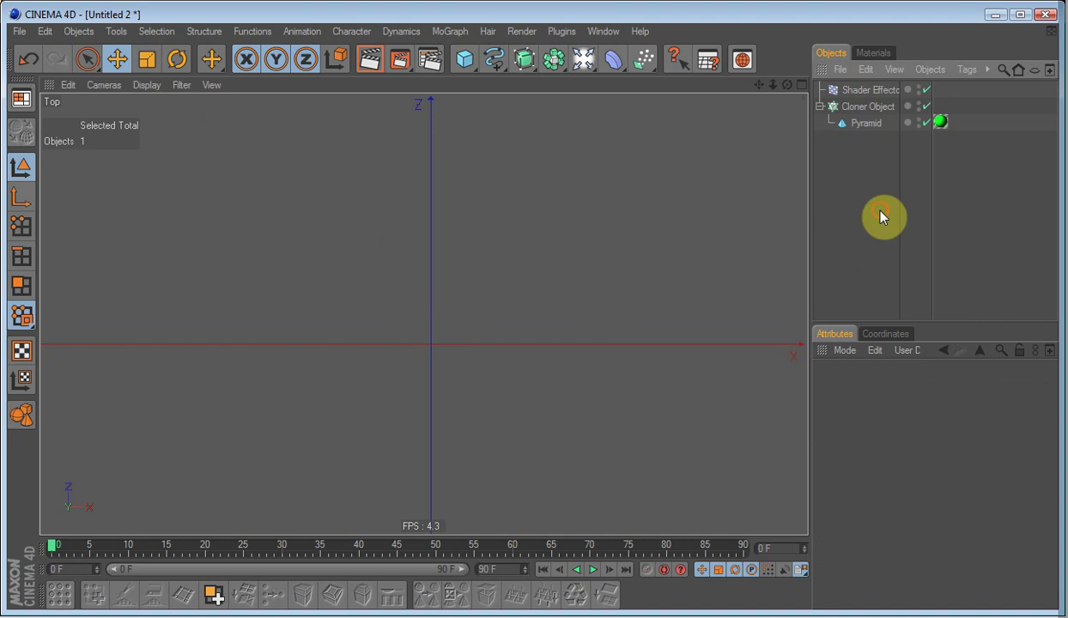
{"action": "left_click", "coordinate": [929, 110]}
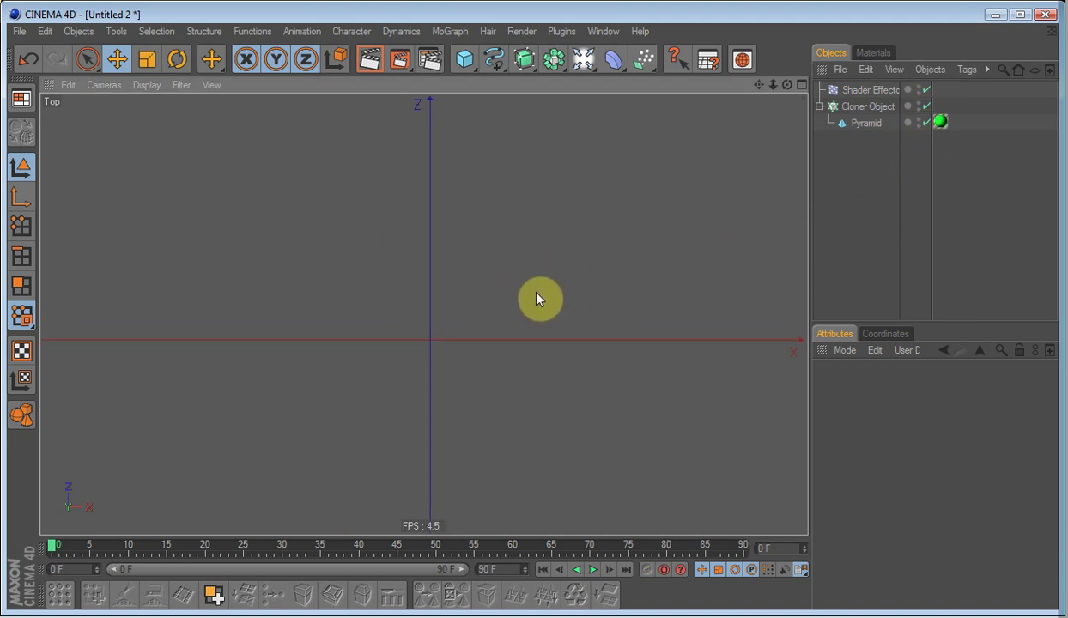
{"action": "left_click", "coordinate": [927, 107]}
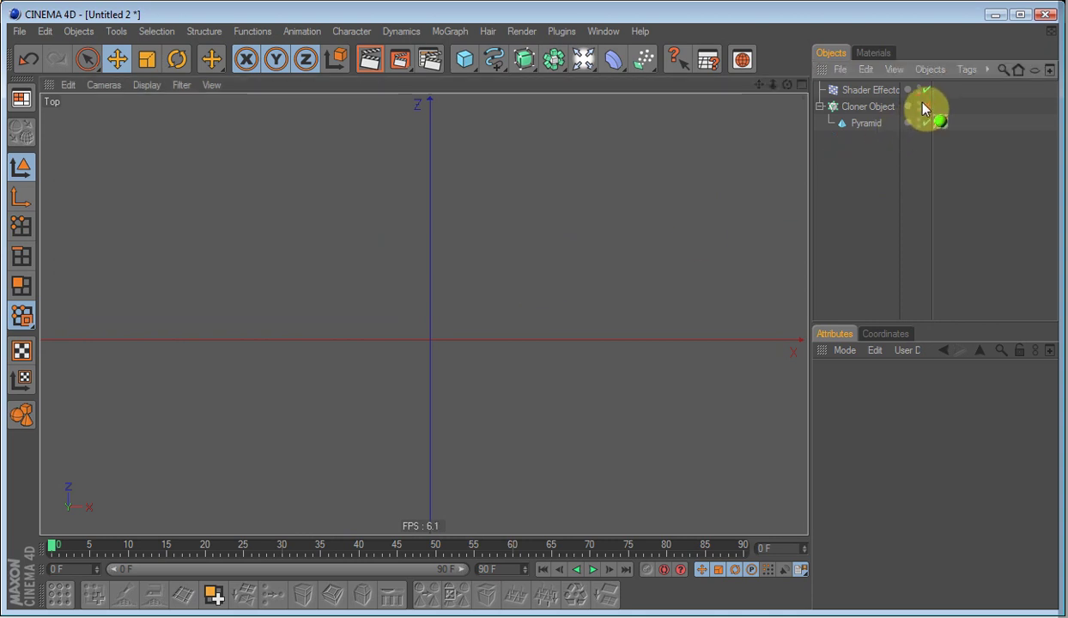
{"action": "scroll", "coordinate": [678, 372], "scroll_direction": "down", "scroll_amount": 5}
{"action": "scroll", "coordinate": [674, 375], "scroll_direction": "down", "scroll_amount": 3}
{"action": "middle_click_drag", "start_coordinate": [663, 399], "coordinate": [630, 506], "text": "alt"}
{"action": "scroll", "coordinate": [630, 398], "scroll_direction": "up", "scroll_amount": 1}
{"action": "scroll", "coordinate": [609, 283], "scroll_direction": "up", "scroll_amount": 5}
{"action": "scroll", "coordinate": [599, 325], "scroll_direction": "down", "scroll_amount": 4}
{"action": "scroll", "coordinate": [583, 357], "scroll_direction": "down", "scroll_amount": 2}
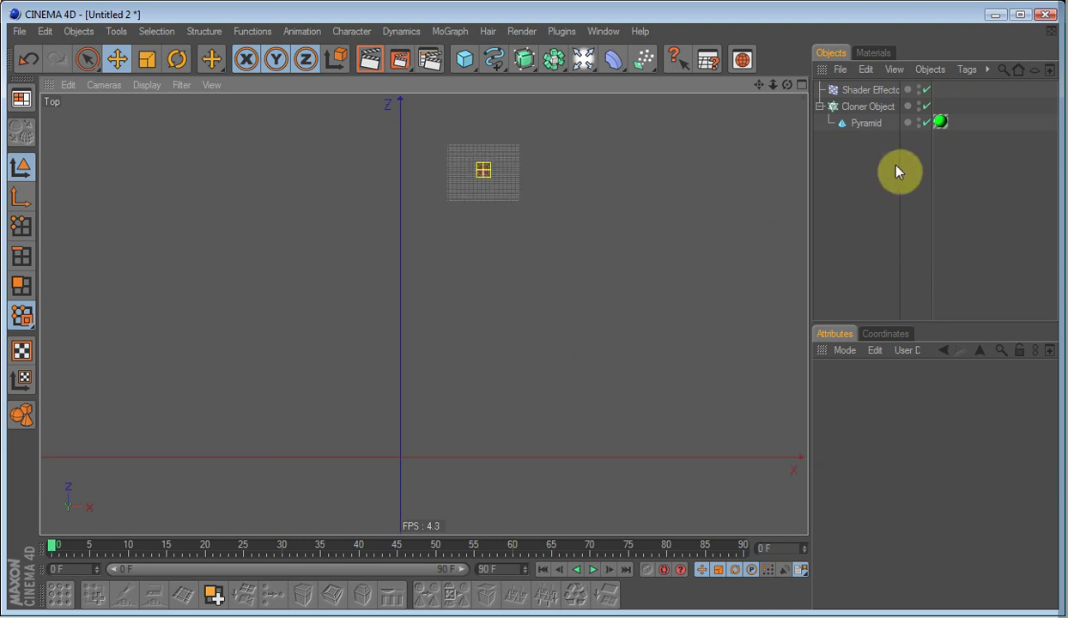
Set the Cloner Object's X, Y and Z position to 0 so that it sits at the world origin
{"action": "left_click", "coordinate": [869, 108]}
{"action": "left_click", "coordinate": [884, 390]}
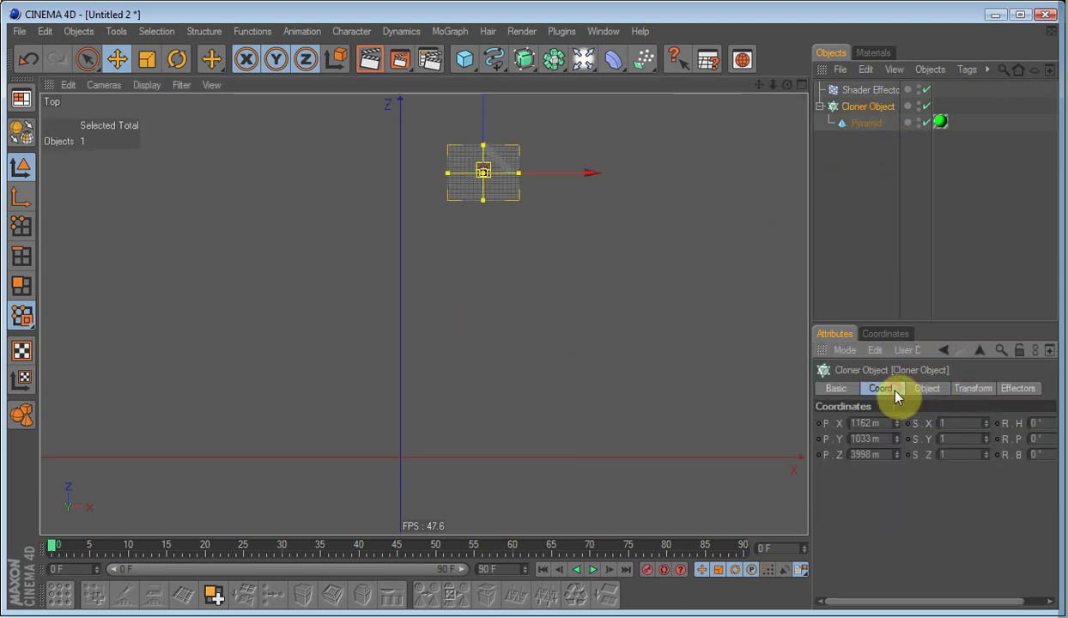
{"action": "left_click", "coordinate": [867, 423]}
{"action": "type", "text": "0"}
{"action": "left_click", "coordinate": [885, 437]}
{"action": "type", "text": "0"}
{"action": "left_click", "coordinate": [886, 449]}
{"action": "type", "text": "0"}
{"action": "left_click", "coordinate": [883, 503]}
Set the Shader Effector's X, Y and Z position to 0 m and deselect it
{"action": "left_click", "coordinate": [869, 93]}
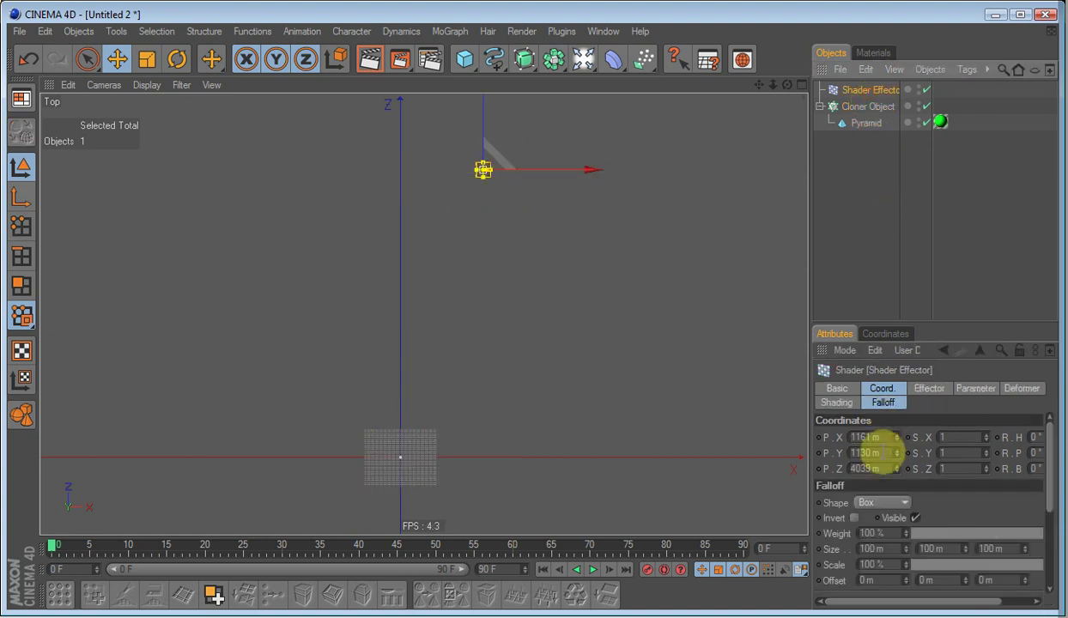
{"action": "left_click", "coordinate": [884, 438]}
{"action": "type", "text": "0"}
{"action": "key", "text": "Tab"}
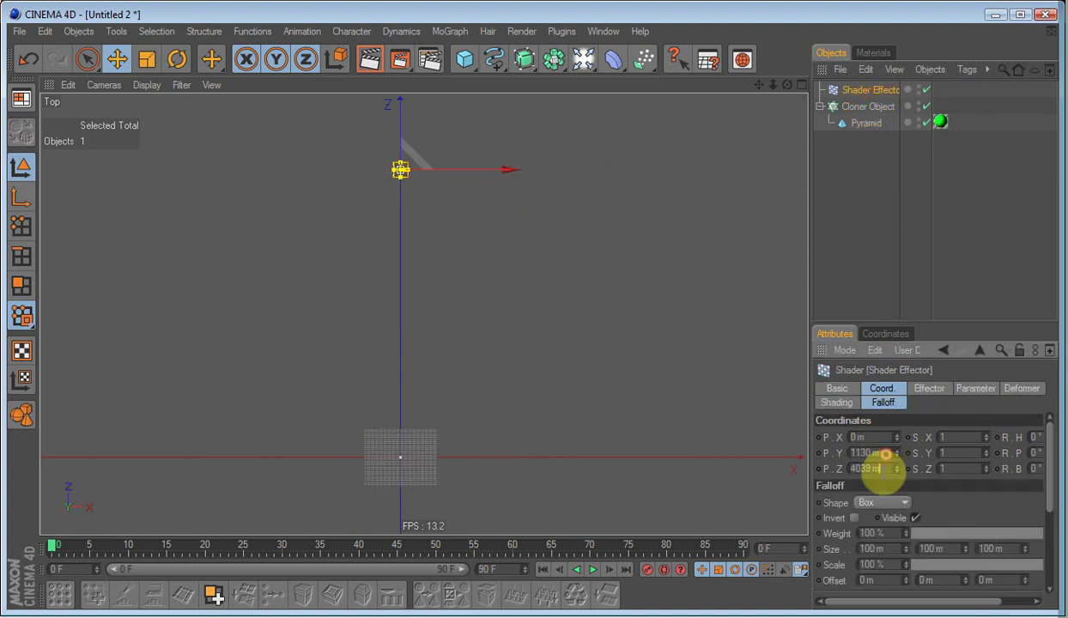
{"action": "left_click", "coordinate": [884, 265]}
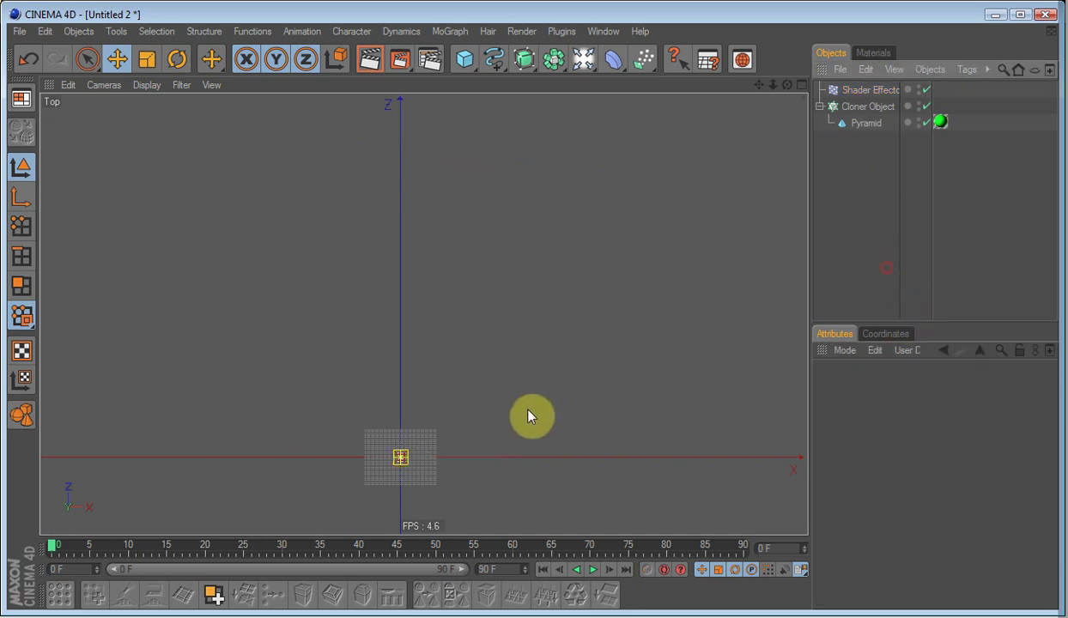
Widen the Shader Effector's box falloff along X to about 511 m, spanning the width of the clone grid
{"action": "middle_click_drag", "start_coordinate": [524, 464], "coordinate": [541, 343], "text": "alt"}
{"action": "right_click_drag", "start_coordinate": [541, 344], "coordinate": [542, 438], "text": "alt"}
{"action": "middle_click_drag", "start_coordinate": [542, 437], "coordinate": [568, 283], "text": "alt"}
{"action": "scroll", "coordinate": [572, 291], "scroll_direction": "up", "scroll_amount": 4}
{"action": "mouse_move", "coordinate": [586, 329]}
{"action": "middle_mouse_down", "text": "alt"}
{"action": "mouse_move", "coordinate": [577, 336]}
{"action": "mouse_move", "coordinate": [605, 327]}
{"action": "middle_mouse_up", "text": "alt"}
{"action": "left_click", "coordinate": [869, 91]}
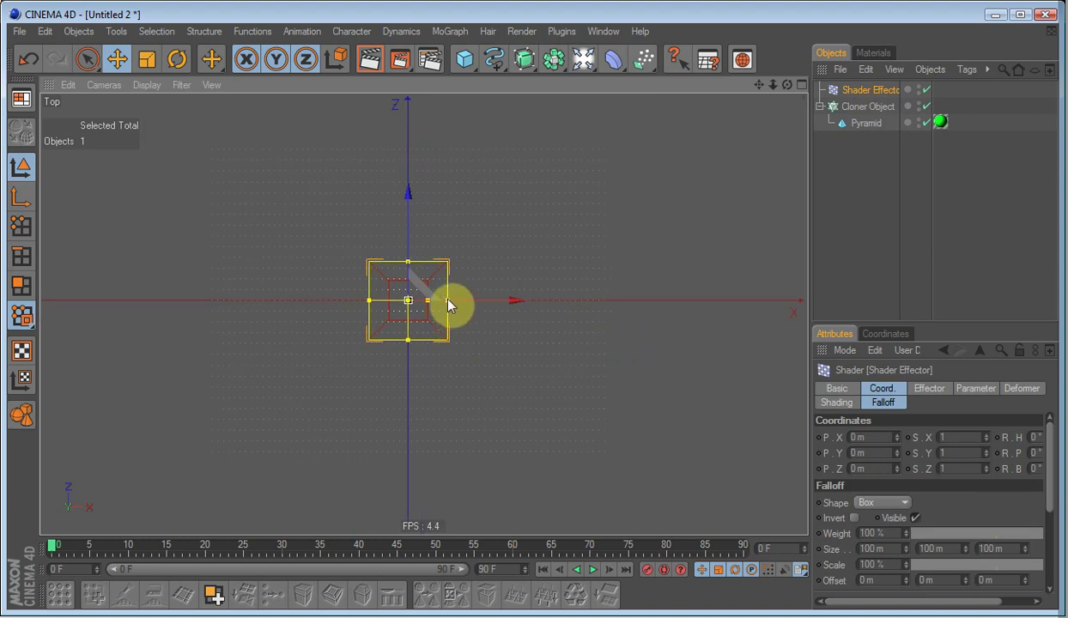
{"action": "left_click_drag", "start_coordinate": [447, 300], "coordinate": [622, 306]}
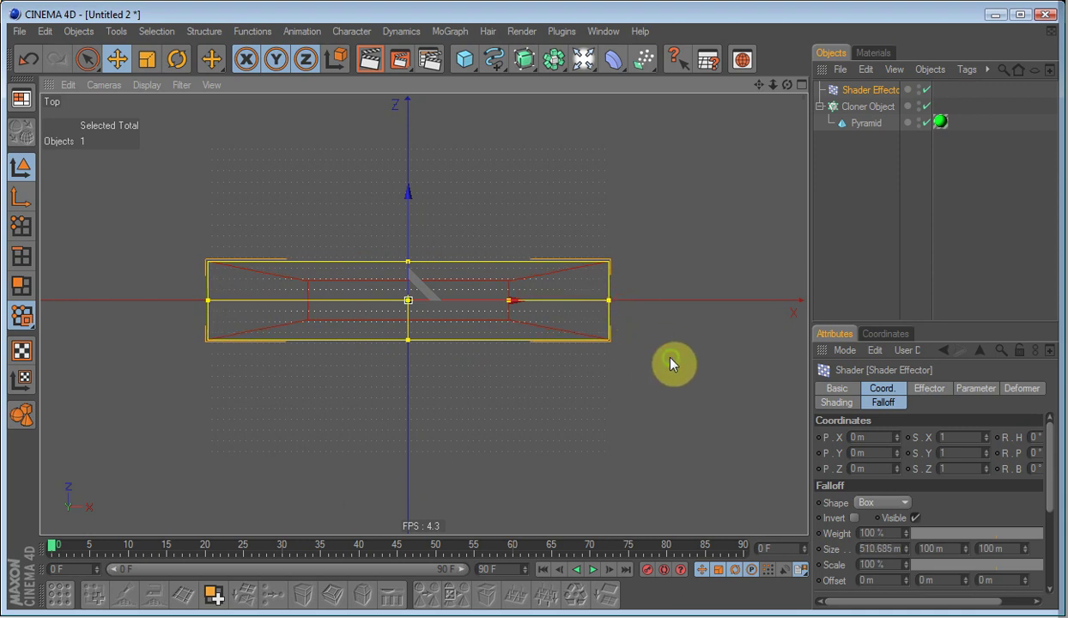
Extend the falloff's inner boundary almost to the box edge and reduce the box's X size to about 494 m
{"action": "middle_click_drag", "start_coordinate": [669, 357], "coordinate": [594, 362], "text": "alt"}
{"action": "right_click_drag", "start_coordinate": [594, 361], "coordinate": [605, 270], "text": "alt"}
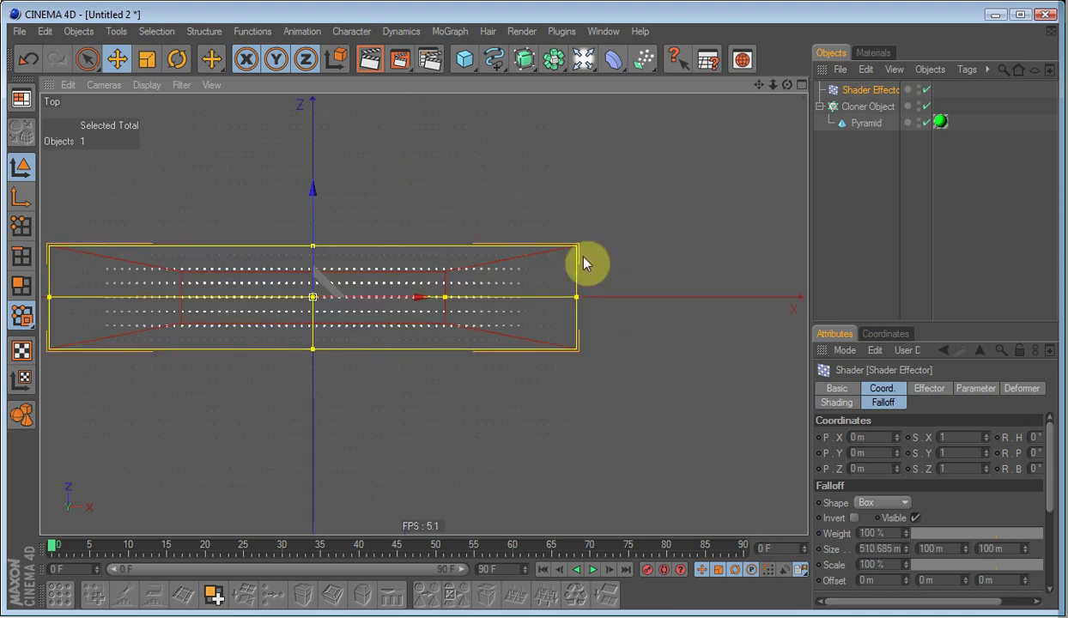
{"action": "scroll", "coordinate": [587, 337], "scroll_direction": "up", "scroll_amount": 2}
{"action": "scroll", "coordinate": [453, 300], "scroll_direction": "up", "scroll_amount": 1}
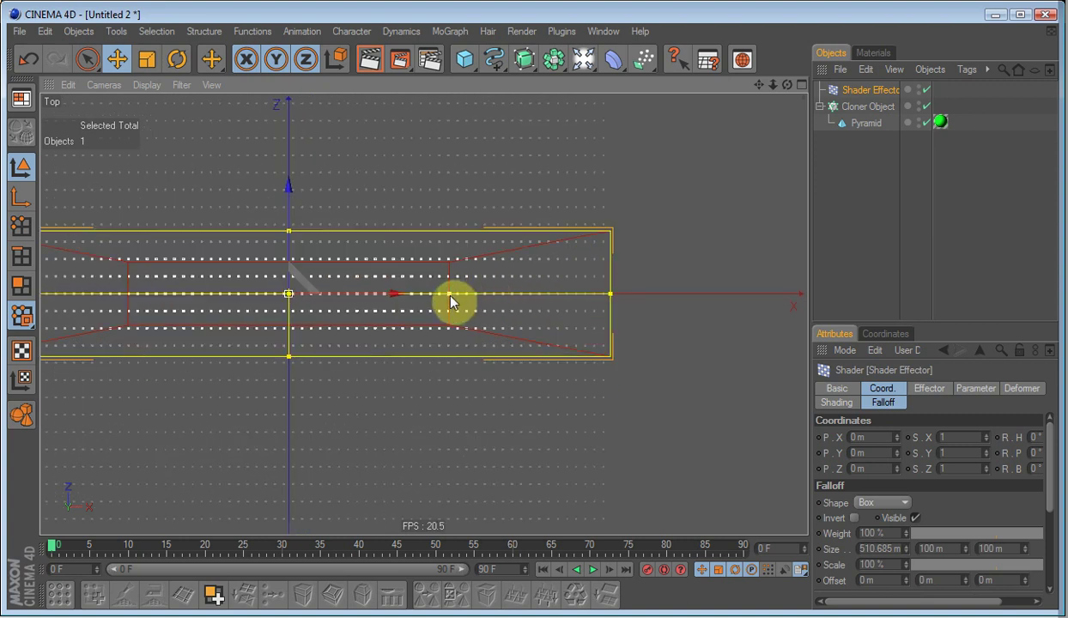
{"action": "left_click_drag", "start_coordinate": [452, 298], "coordinate": [607, 304]}
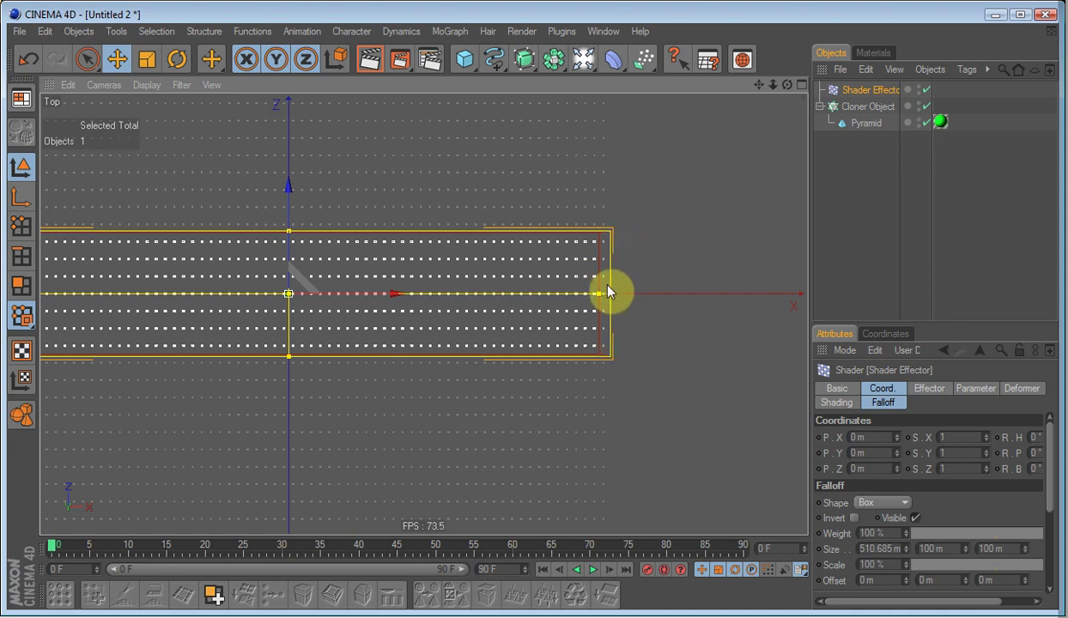
{"action": "left_click_drag", "start_coordinate": [597, 293], "coordinate": [588, 297]}
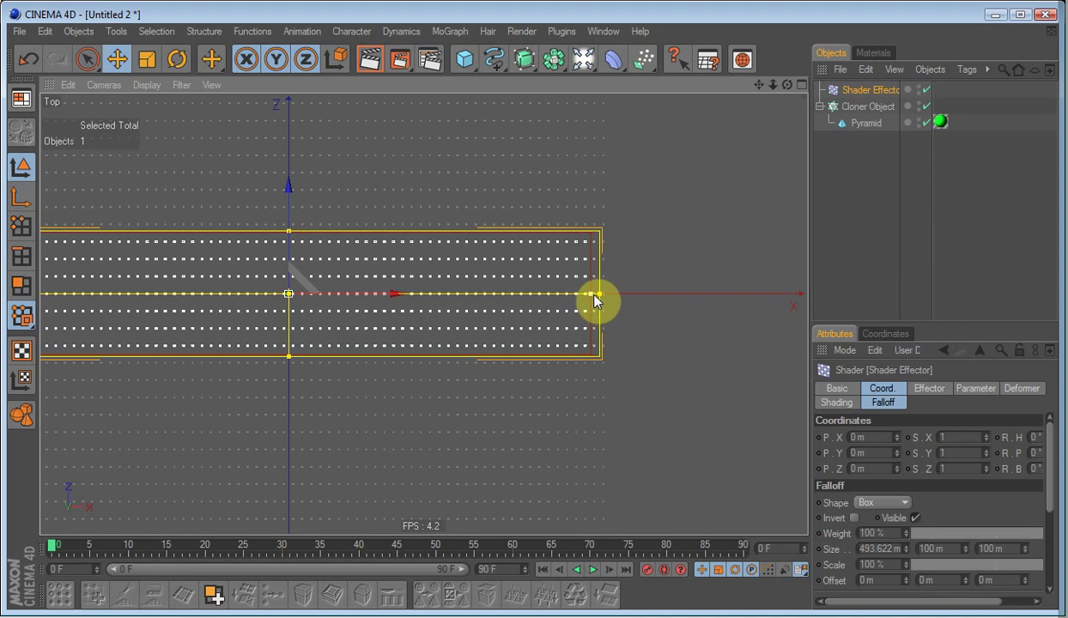
Enlarge the box falloff along Z to about 375 m so that it reaches the outer rows of clones
{"action": "middle_click_drag", "start_coordinate": [672, 428], "coordinate": [1007, 447], "text": "alt"}
{"action": "scroll", "coordinate": [587, 364], "scroll_direction": "down", "scroll_amount": 1}
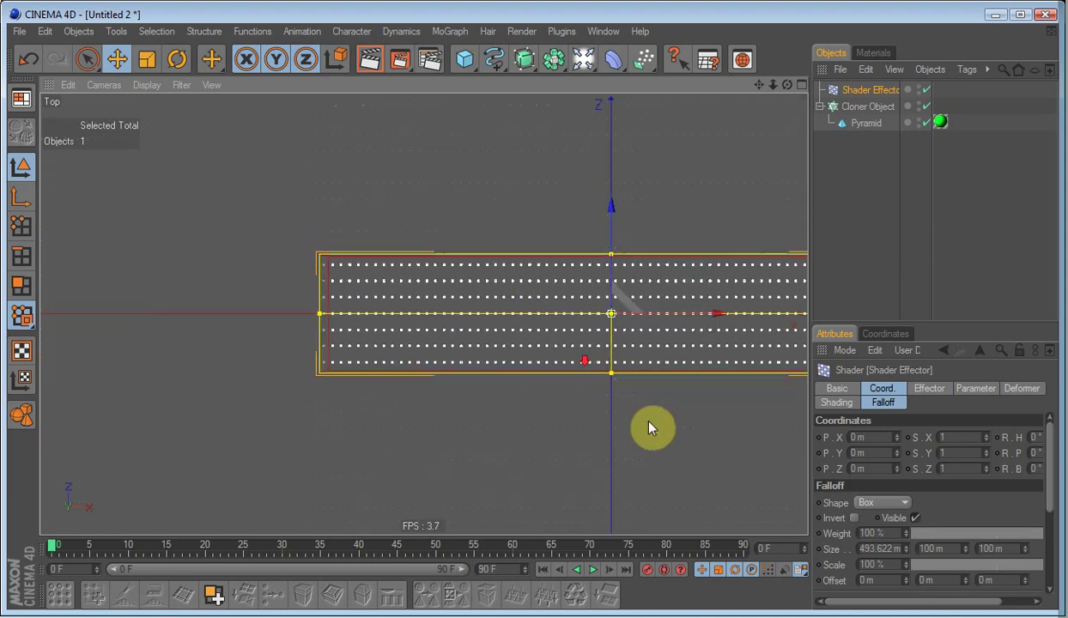
{"action": "middle_click_drag", "start_coordinate": [665, 395], "coordinate": [606, 268], "text": "alt"}
{"action": "scroll", "coordinate": [606, 268], "scroll_direction": "up", "scroll_amount": 1}
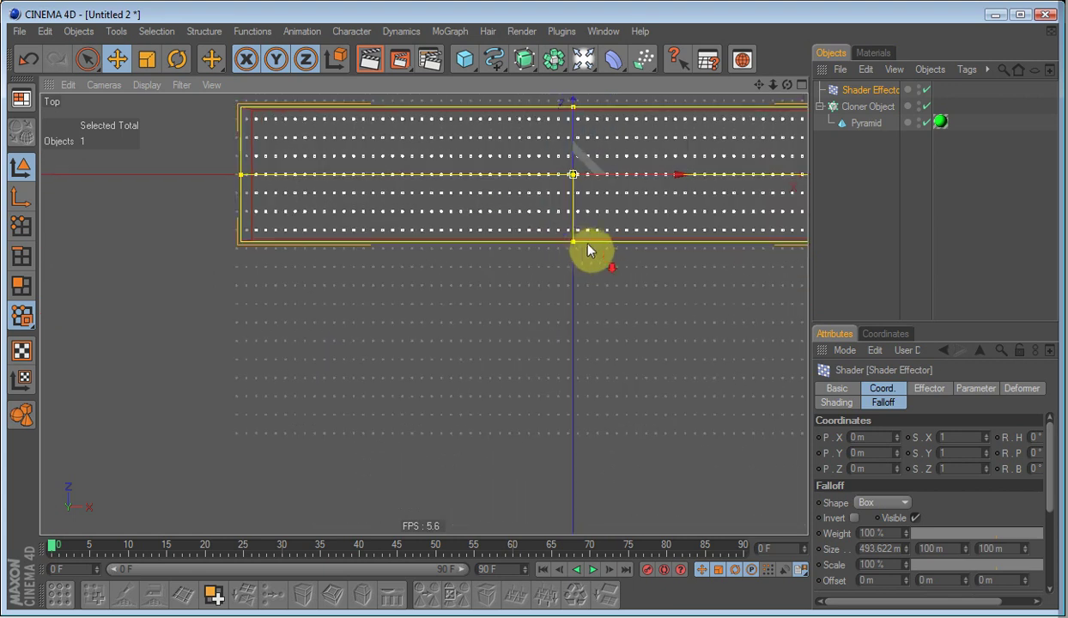
{"action": "left_click_drag", "start_coordinate": [574, 248], "coordinate": [577, 436]}
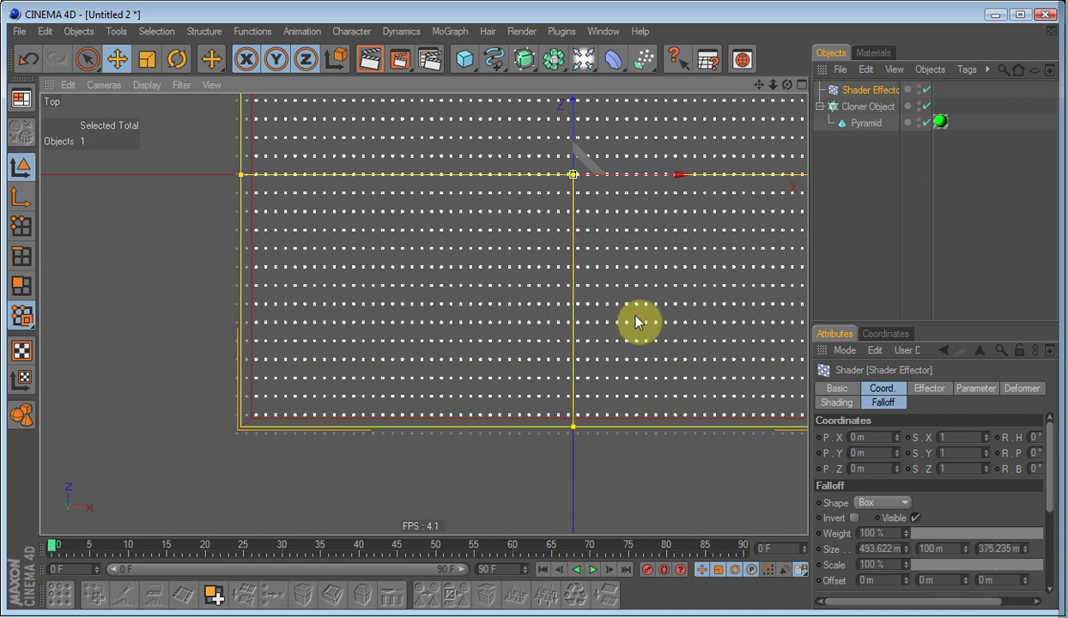
Inspect the falloff's fit around the clone grid and pull its inner boundary slightly inward from the box edge
{"action": "middle_click_drag", "start_coordinate": [602, 364], "coordinate": [564, 279], "text": "alt"}
{"action": "scroll", "coordinate": [565, 287], "scroll_direction": "up", "scroll_amount": 4}
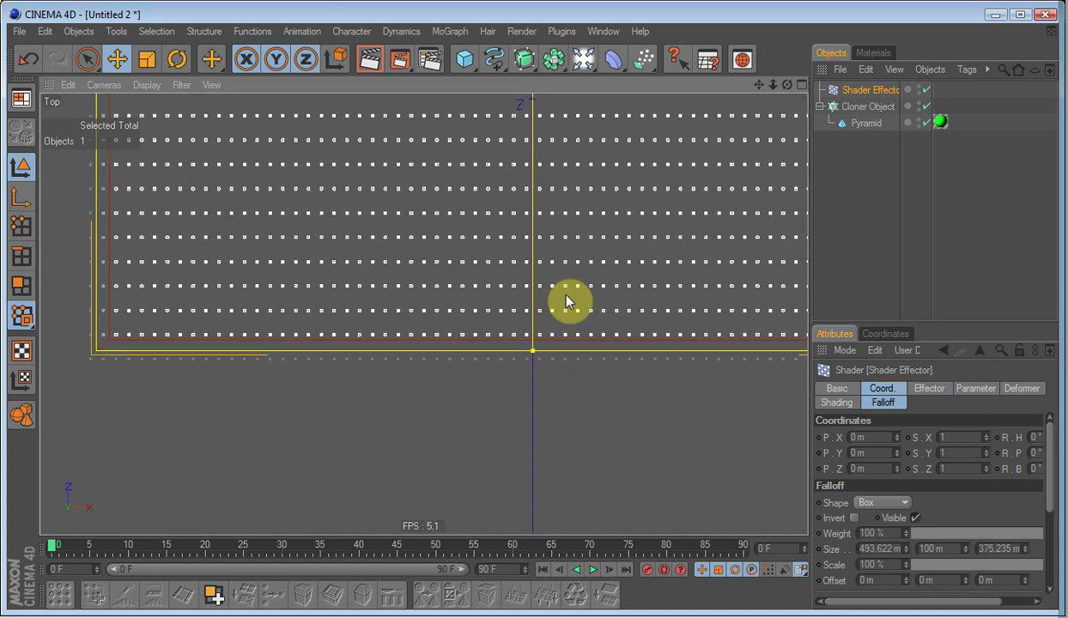
{"action": "scroll", "coordinate": [576, 236], "scroll_direction": "down", "scroll_amount": 2}
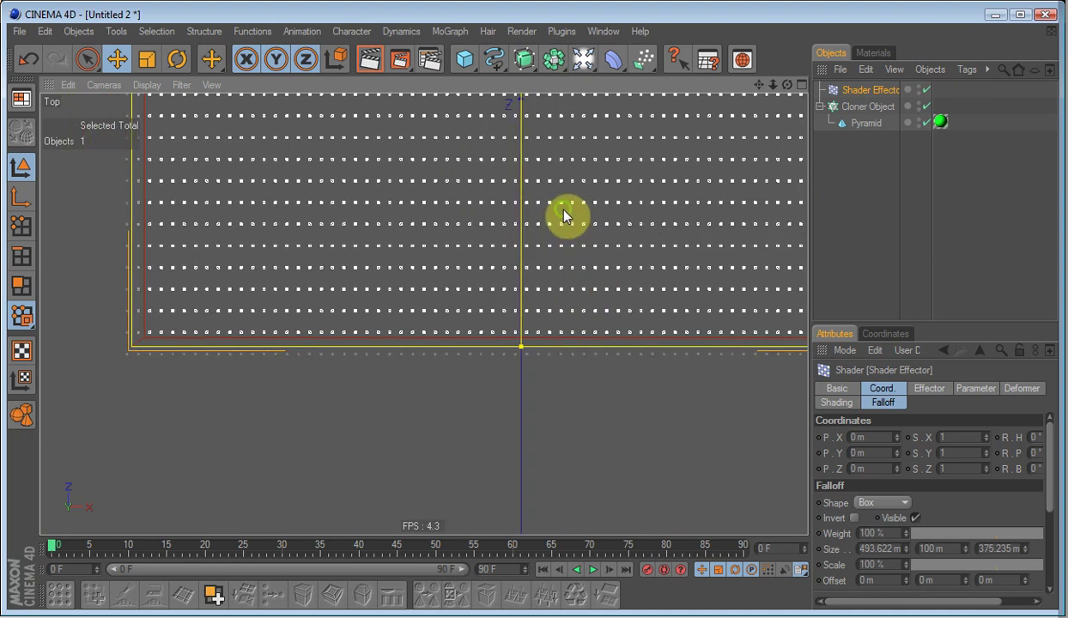
{"action": "middle_click_drag", "start_coordinate": [559, 400], "coordinate": [550, 534], "text": "alt"}
{"action": "scroll", "coordinate": [568, 348], "scroll_direction": "down", "scroll_amount": 5}
{"action": "scroll", "coordinate": [568, 347], "scroll_direction": "down", "scroll_amount": 1}
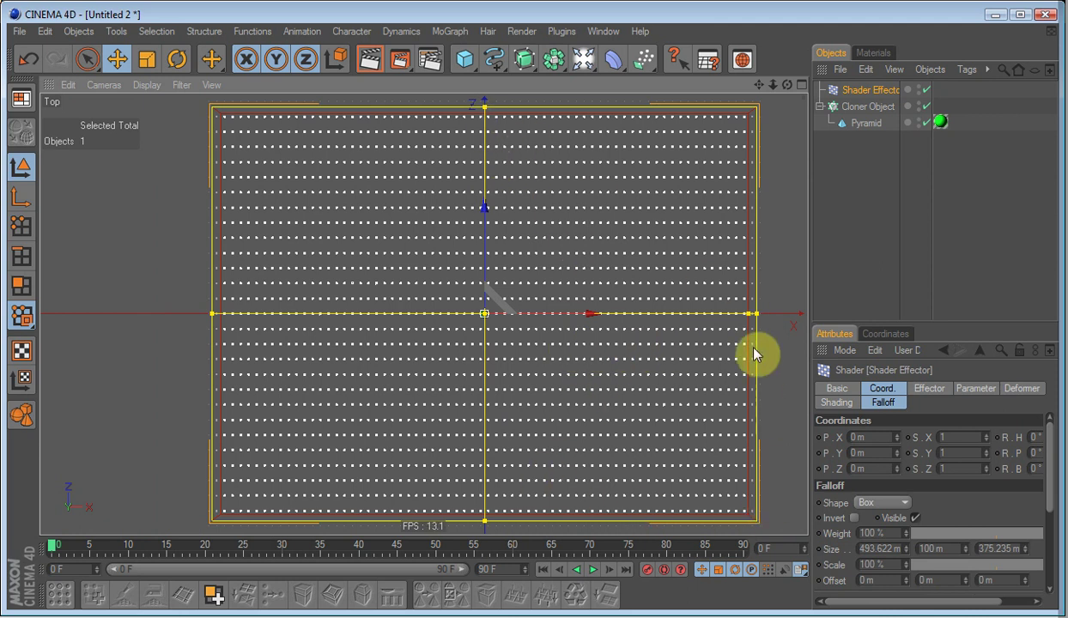
{"action": "left_click_drag", "start_coordinate": [744, 317], "coordinate": [738, 320]}
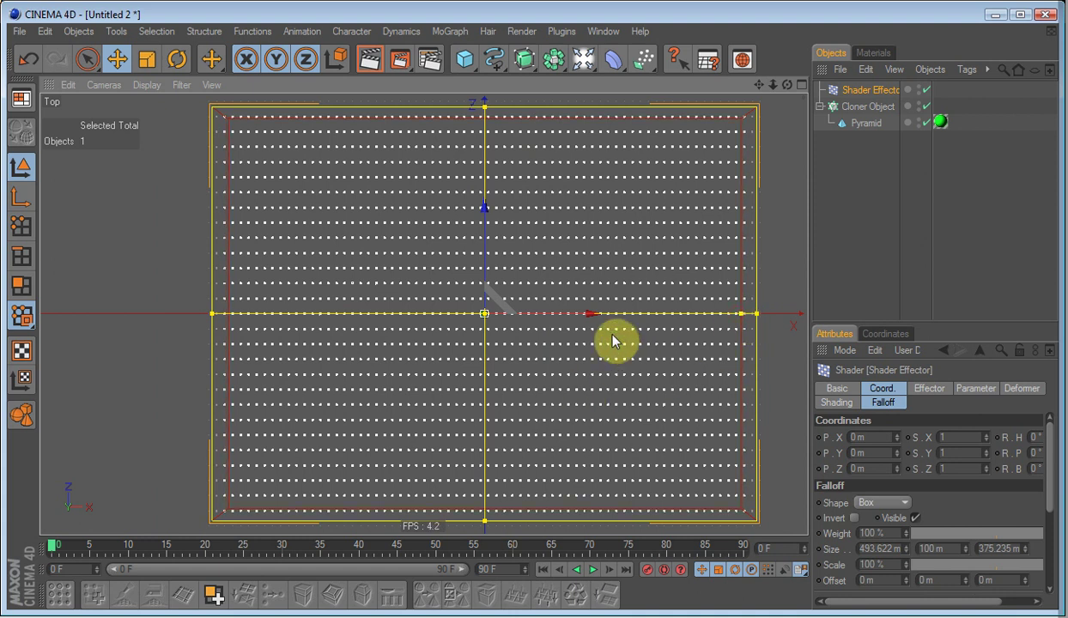
Return to the Perspective view and frame the clone grid with its falloff box from an elevated angle
{"action": "key", "text": "F1"}
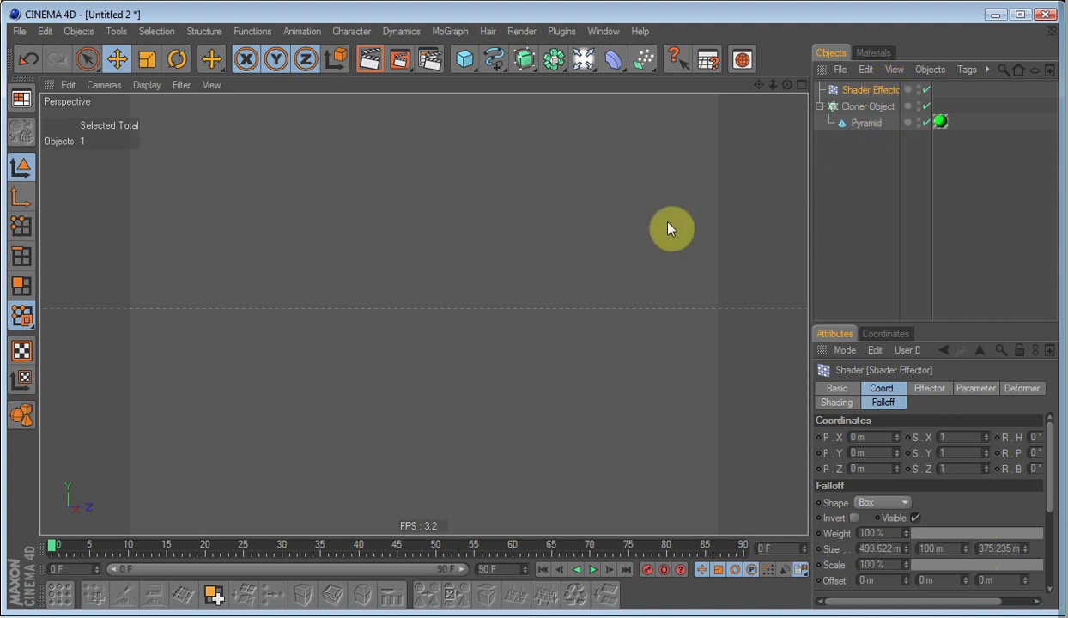
{"action": "key", "text": "o"}
{"action": "left_click_drag", "start_coordinate": [602, 312], "coordinate": [572, 241], "text": "alt"}
{"action": "left_click", "coordinate": [877, 242]}
{"action": "mouse_move", "coordinate": [605, 333]}
{"action": "left_mouse_down", "text": "alt"}
{"action": "mouse_move", "coordinate": [577, 300]}
{"action": "mouse_move", "coordinate": [607, 325]}
{"action": "left_mouse_up", "text": "alt"}
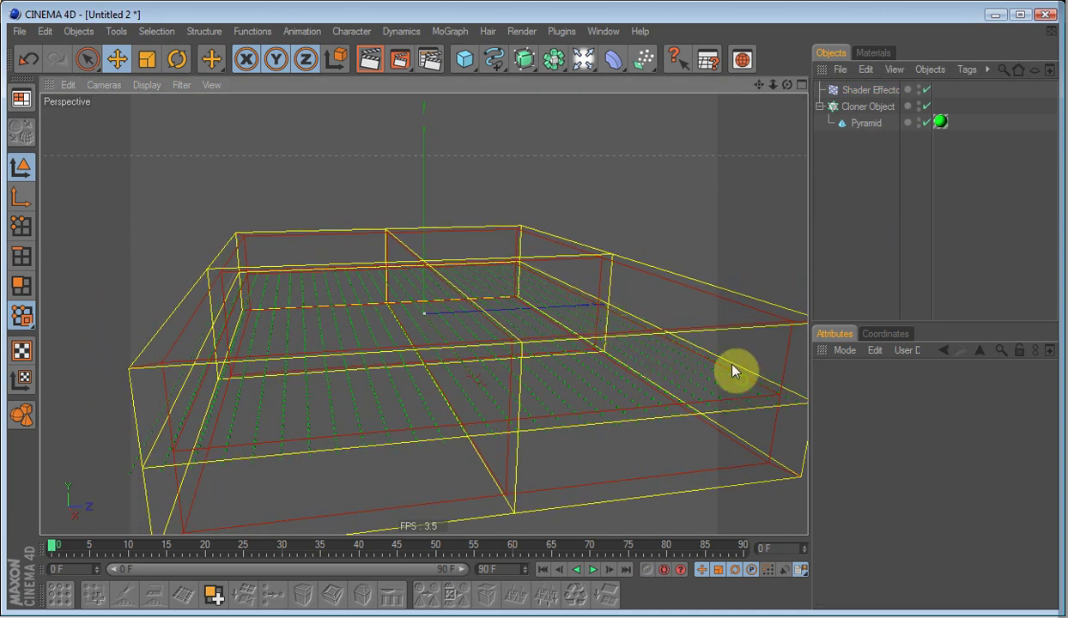
{"action": "left_click_drag", "start_coordinate": [727, 365], "coordinate": [874, 229], "text": "alt"}
Create a second material, open it in the Material Editor and disable its Specular channel
{"action": "left_click", "coordinate": [884, 53]}
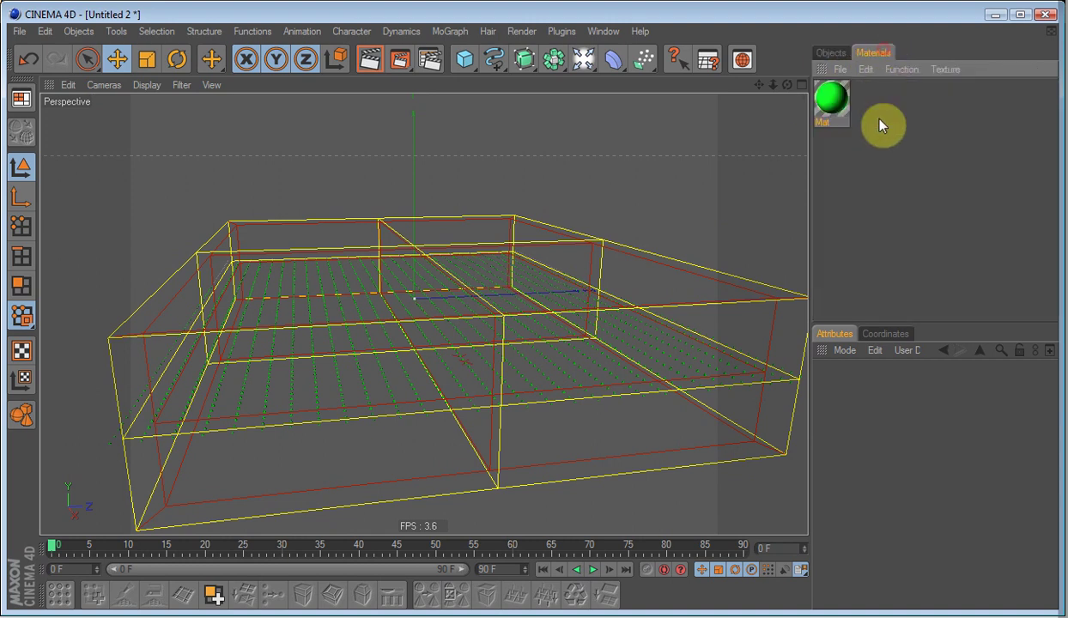
{"action": "double_click", "coordinate": [880, 121]}
{"action": "double_click", "coordinate": [828, 99]}
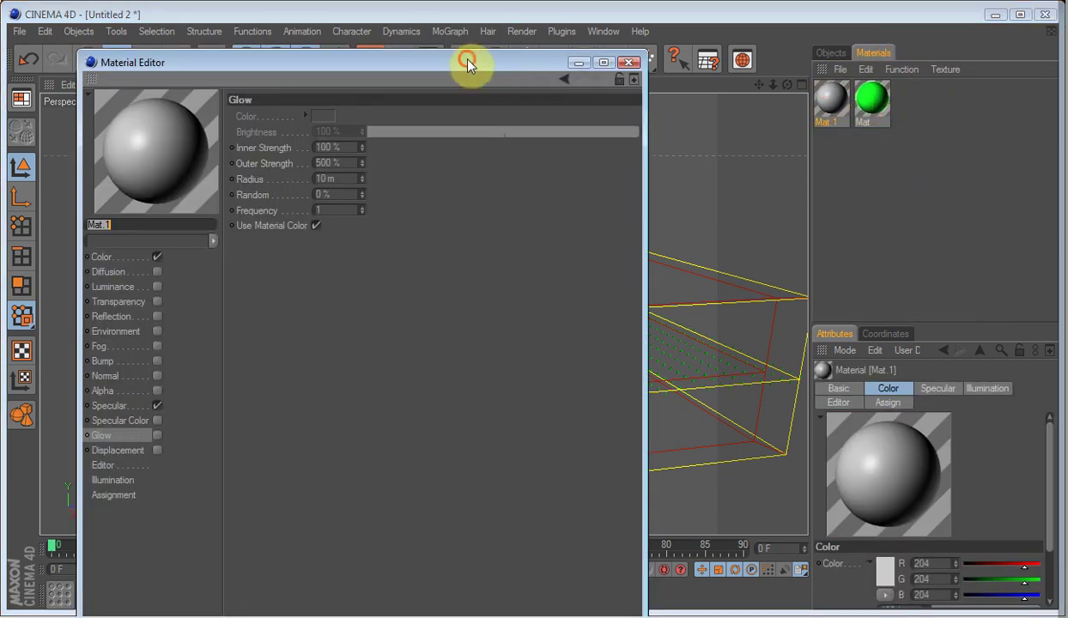
{"action": "left_click_drag", "start_coordinate": [476, 60], "coordinate": [651, 0]}
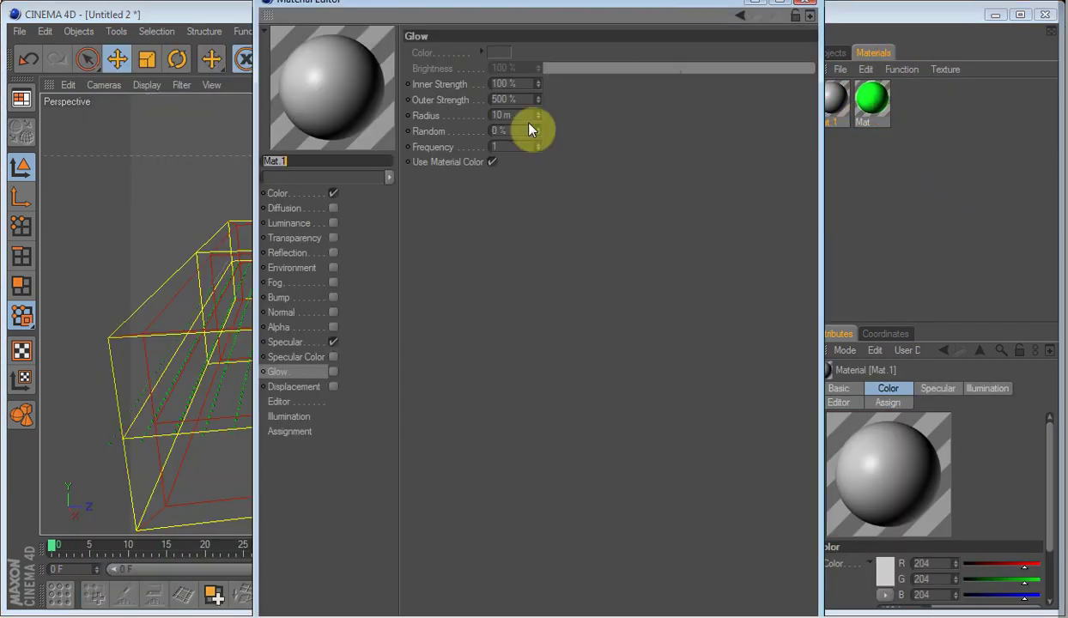
{"action": "left_click", "coordinate": [333, 342]}
Load a Noise shader into the second material's Color texture and set its noise type to Sparse Convolution
{"action": "left_click", "coordinate": [309, 190]}
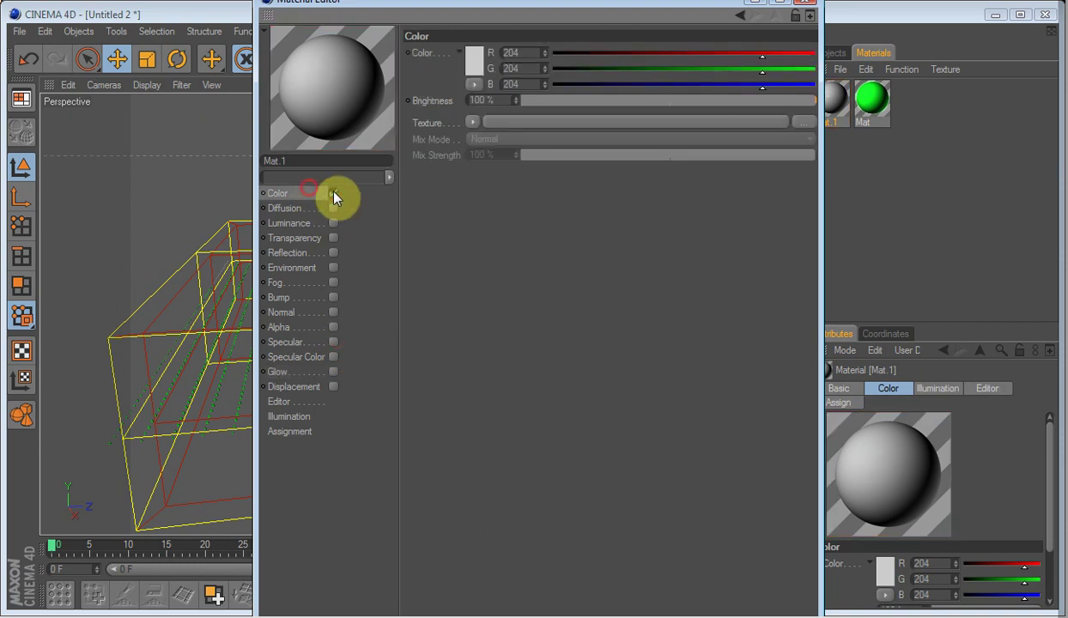
{"action": "left_click", "coordinate": [473, 123]}
{"action": "left_click", "coordinate": [484, 305]}
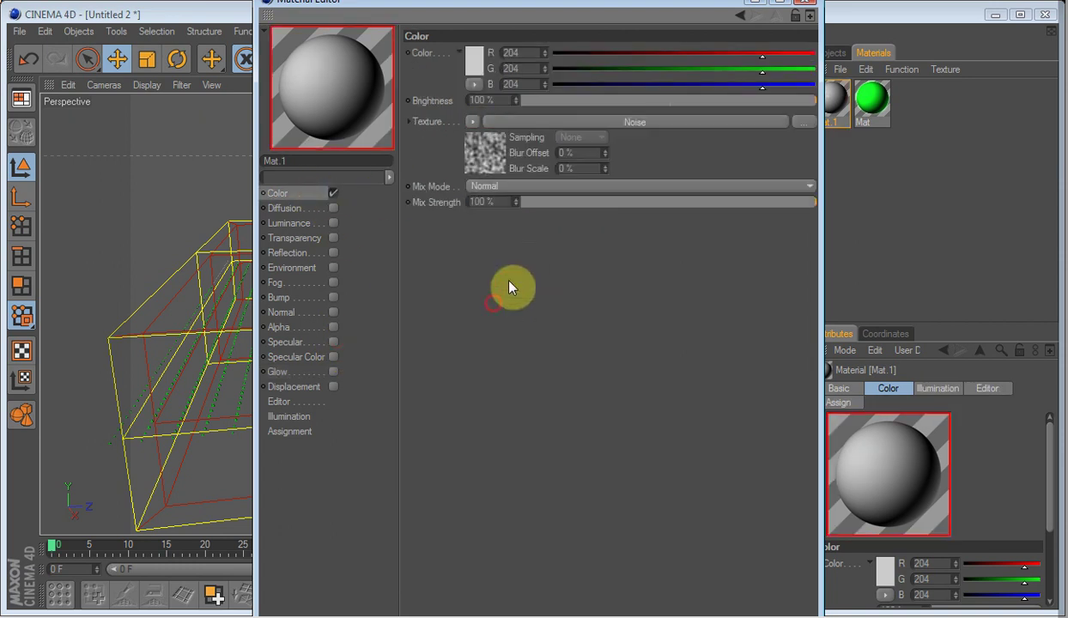
{"action": "left_click", "coordinate": [486, 156]}
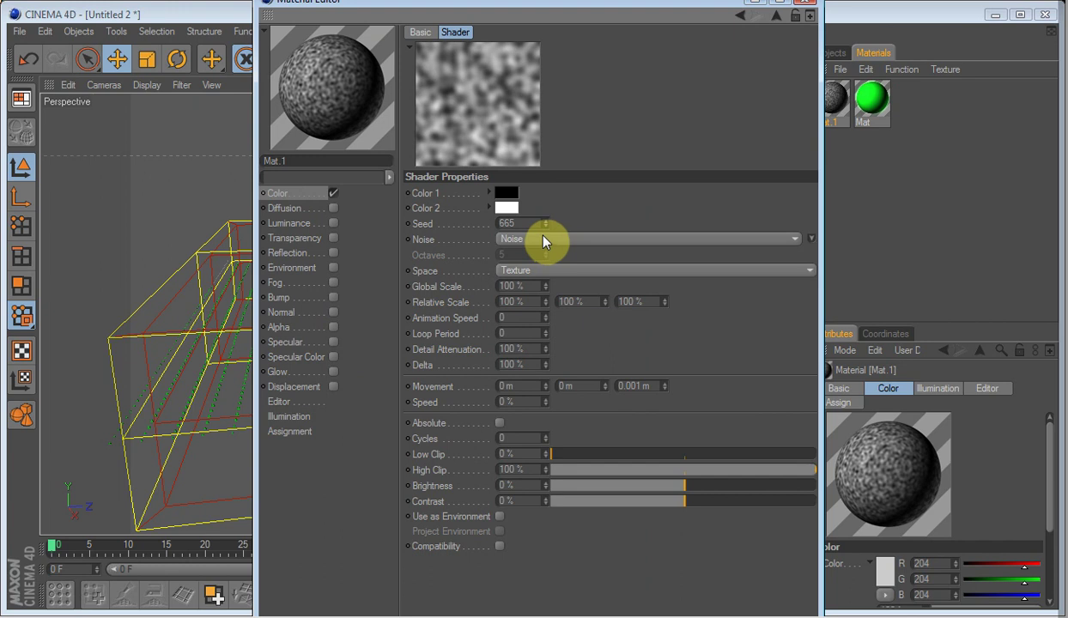
{"action": "left_click", "coordinate": [542, 239]}
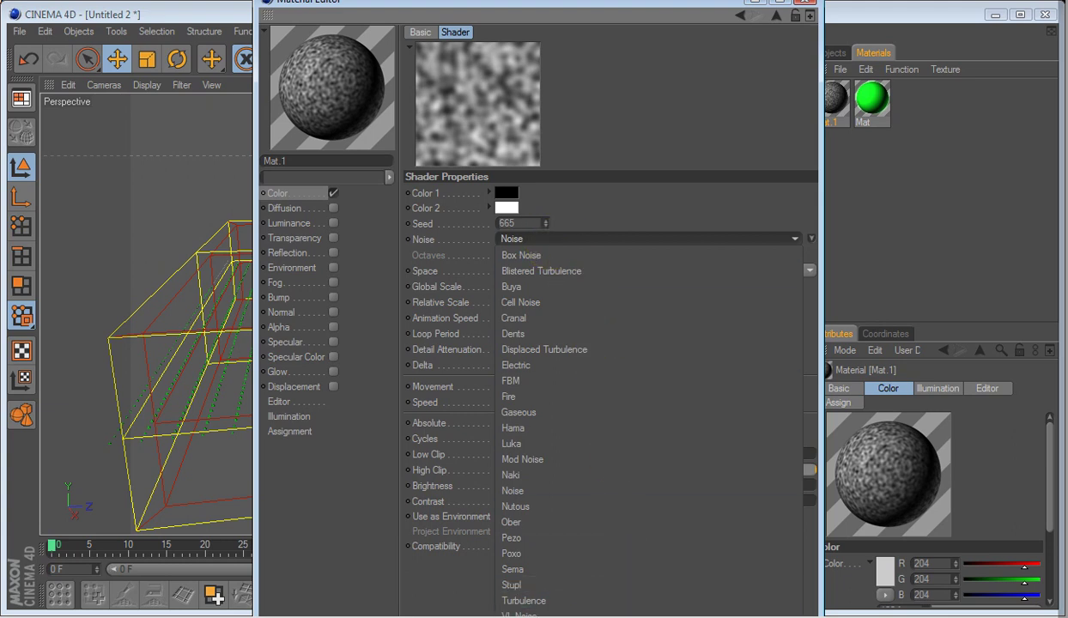
{"action": "left_click", "coordinate": [540, 617]}
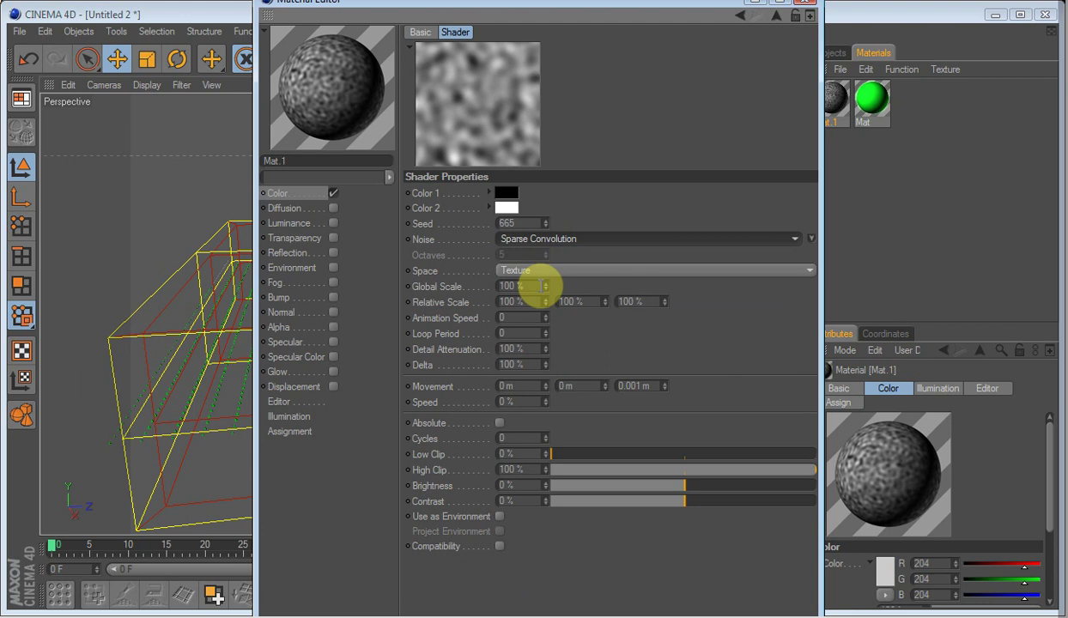
Check the reference video, then set the noise's Global Scale to 2000 %, Animation Speed to 1.5 and Cycles to 0.5
{"action": "left_click", "coordinate": [266, 617]}
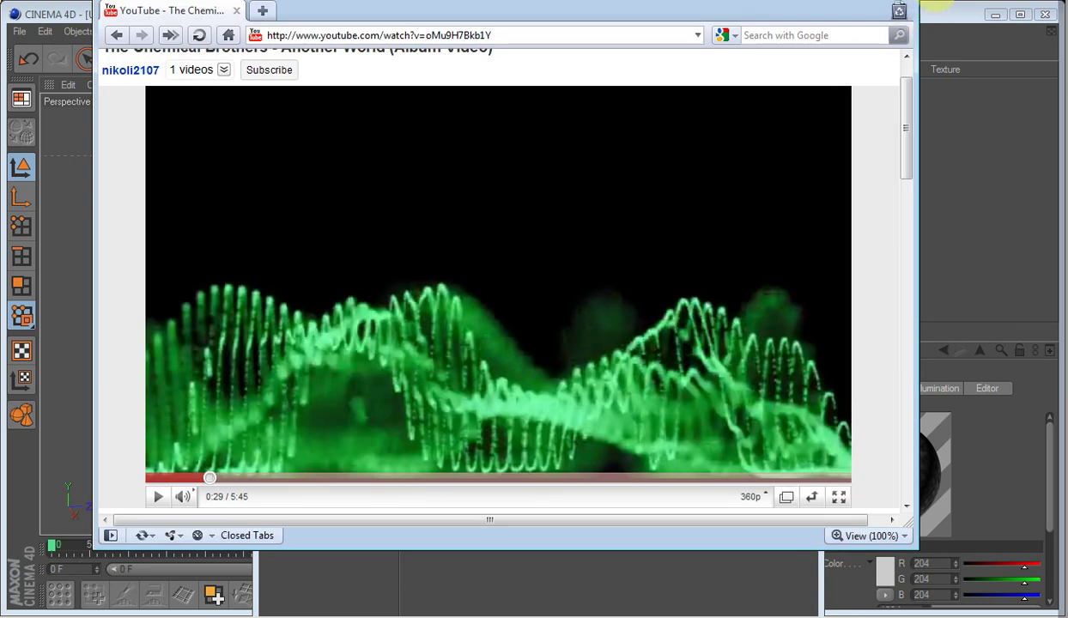
{"action": "left_click", "coordinate": [941, 12]}
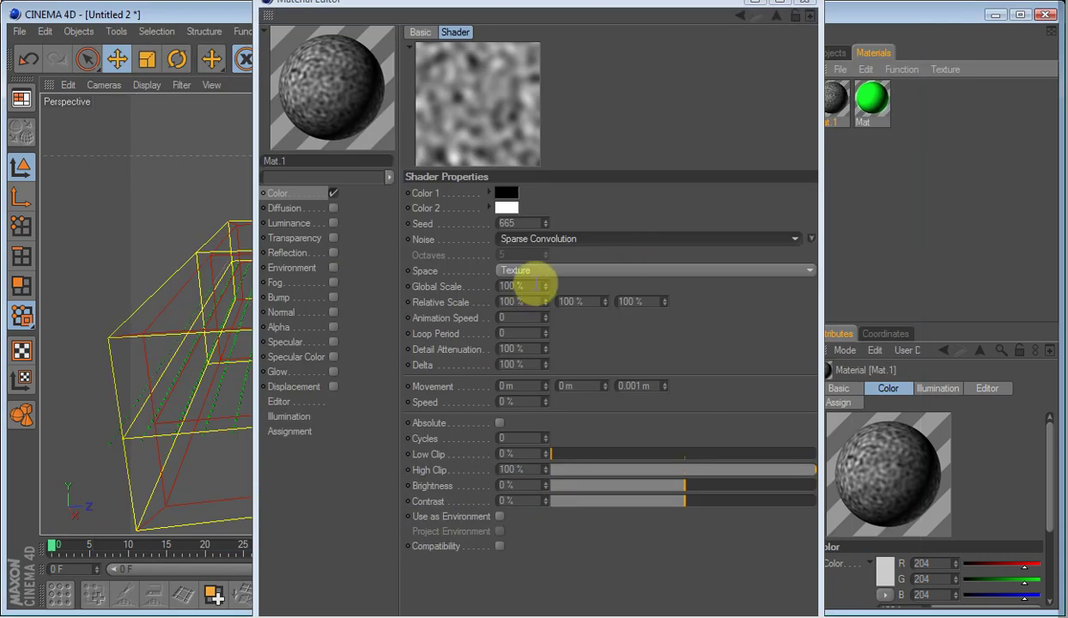
{"action": "left_click", "coordinate": [525, 285]}
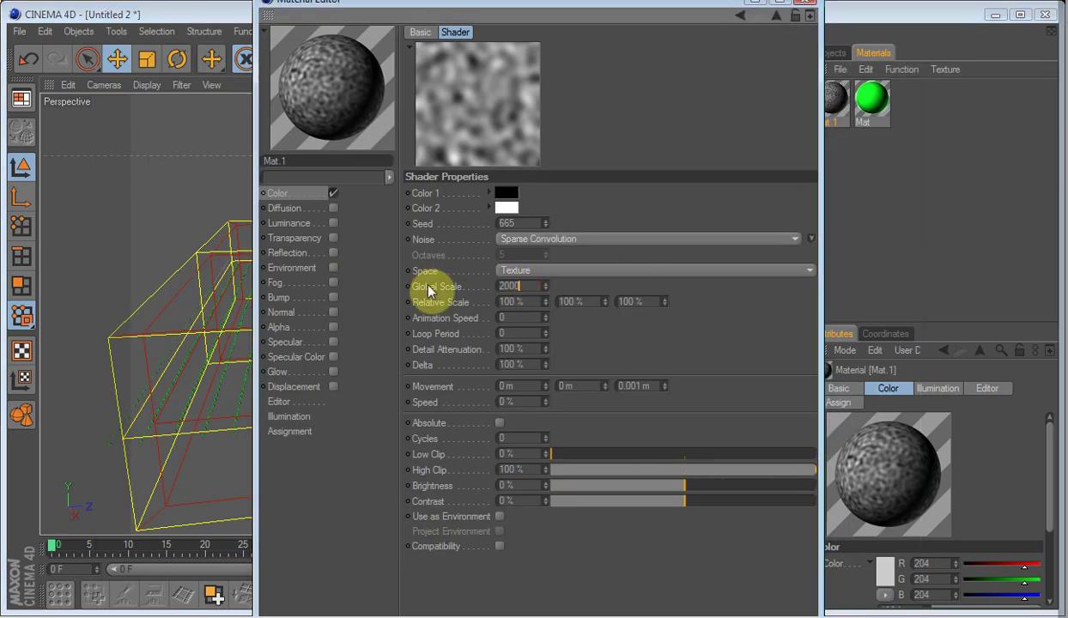
{"action": "type", "text": "2000"}
{"action": "key", "text": "Return"}
{"action": "left_click", "coordinate": [508, 317]}
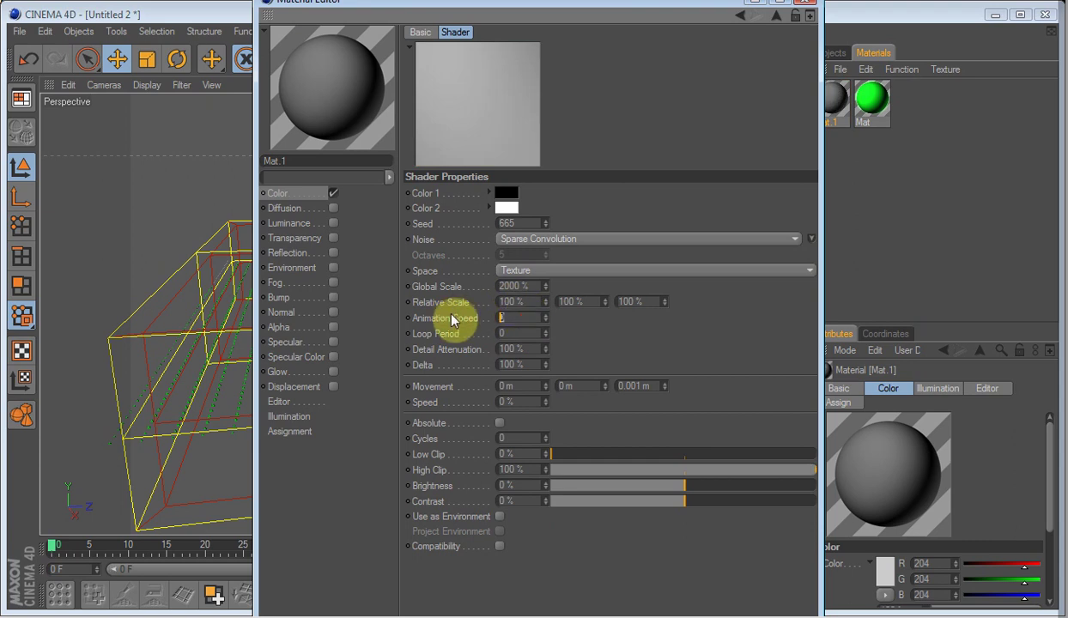
{"action": "type", "text": "1.5"}
{"action": "key", "text": "Return"}
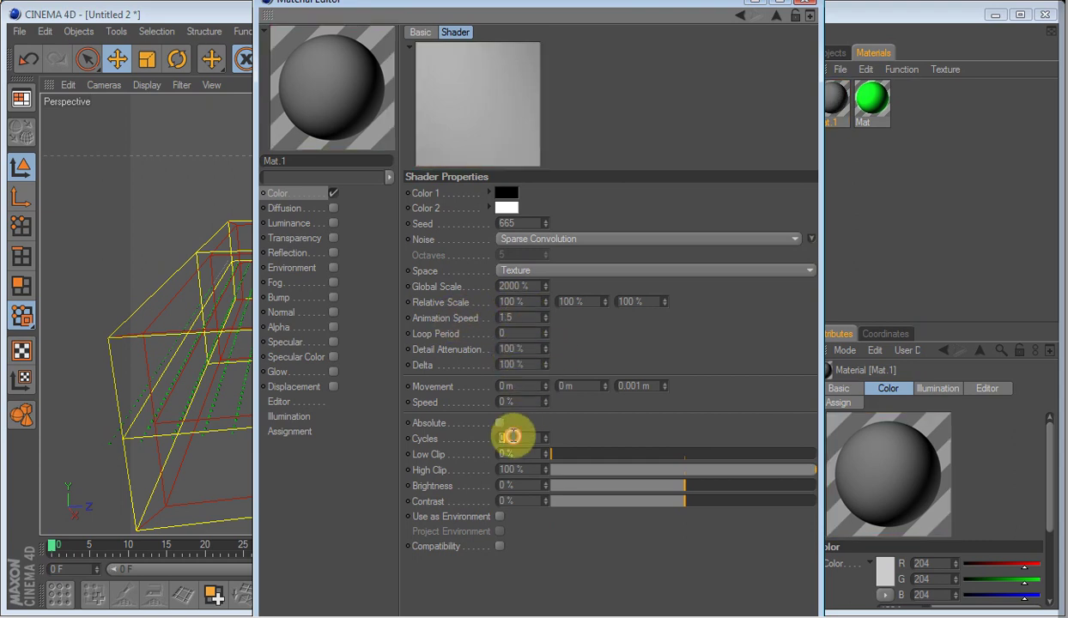
{"action": "type", "text": ".5"}
{"action": "key", "text": "Return"}
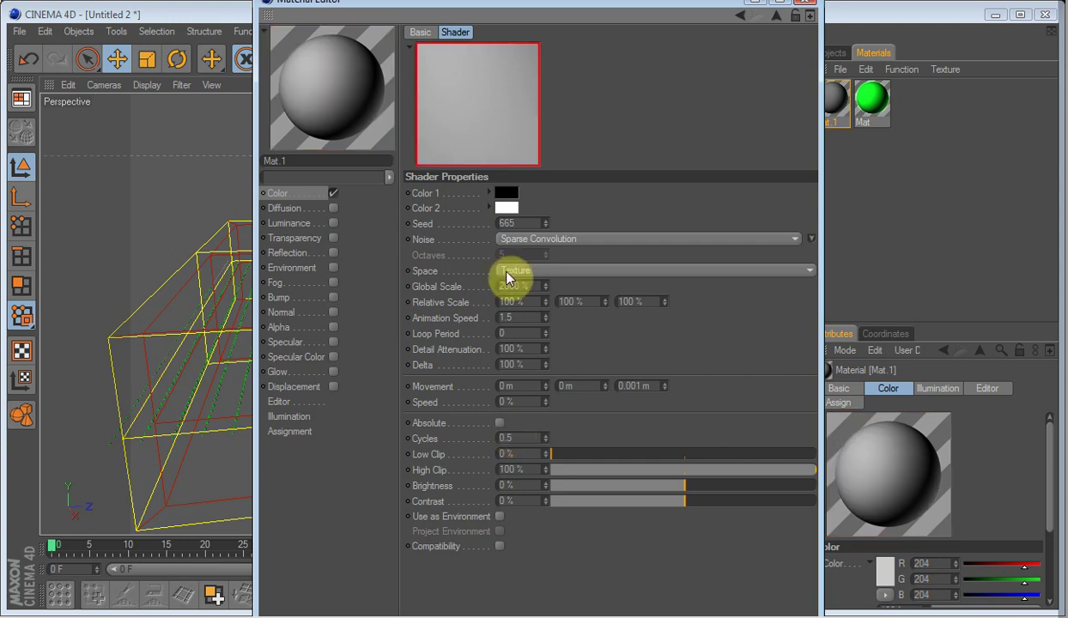
Swap the noise colors, making Color 1 white and Color 2 black
{"action": "left_click", "coordinate": [505, 208]}
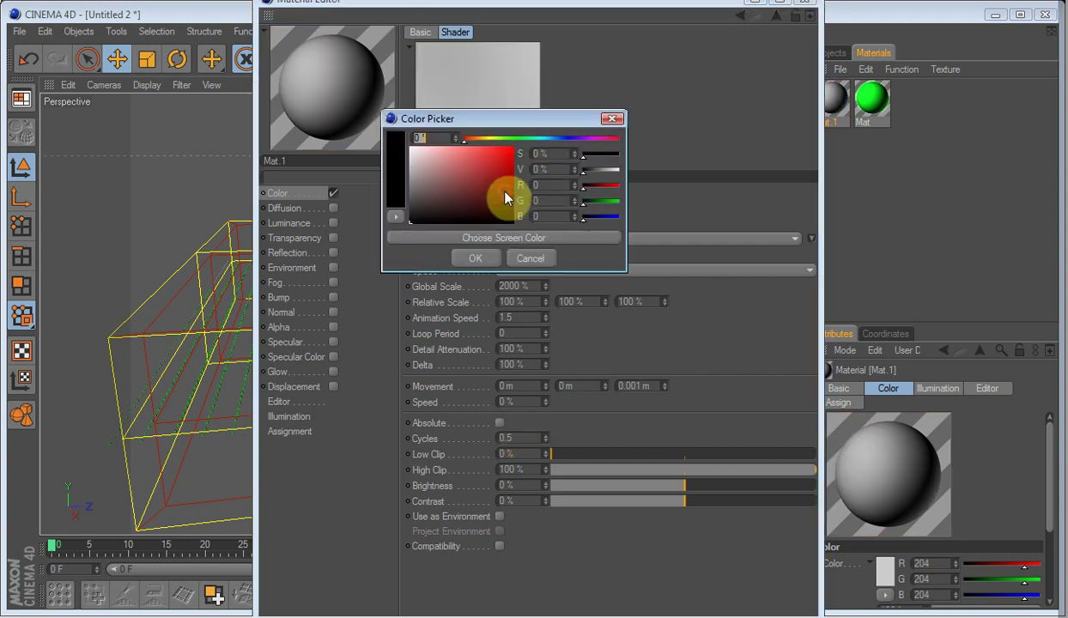
{"action": "left_click", "coordinate": [488, 264]}
{"action": "left_click", "coordinate": [503, 208]}
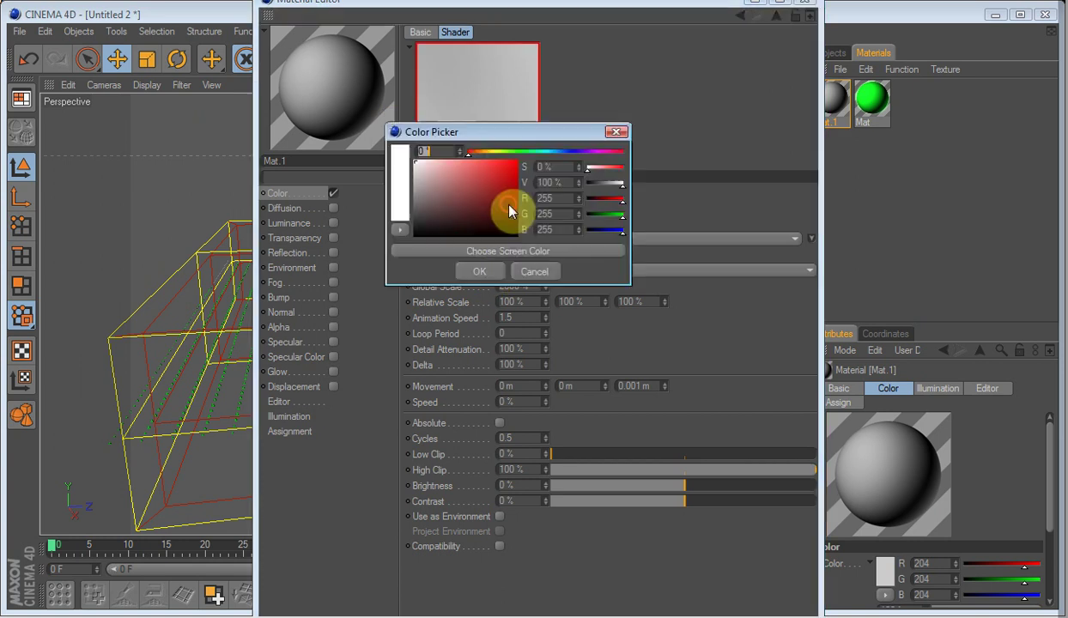
{"action": "left_click", "coordinate": [503, 223]}
{"action": "left_click", "coordinate": [487, 265]}
{"action": "left_click", "coordinate": [506, 193]}
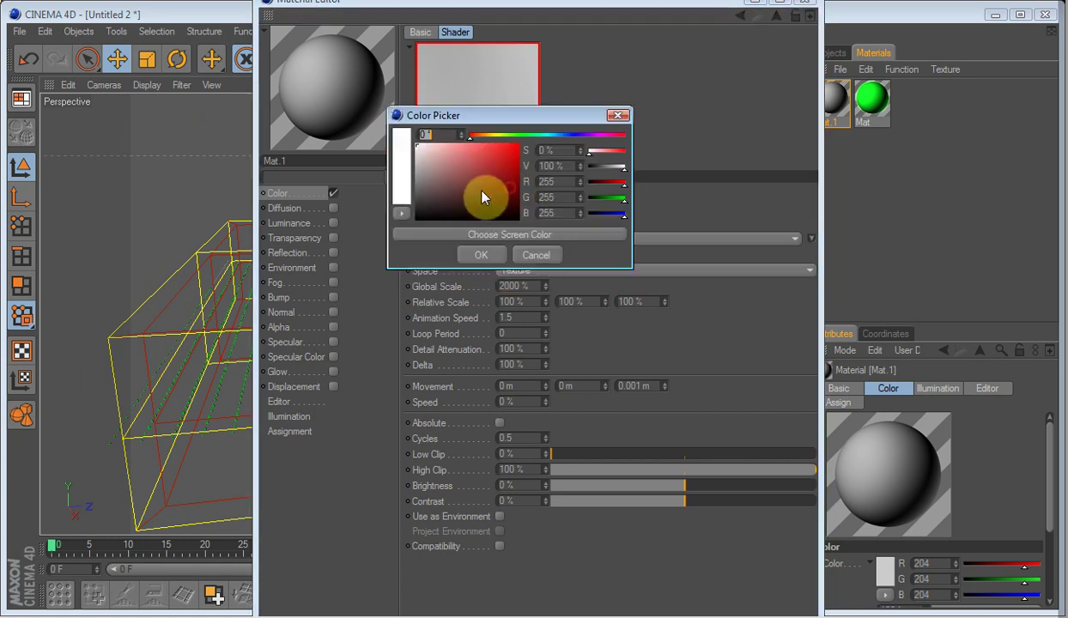
{"action": "left_click", "coordinate": [481, 258]}
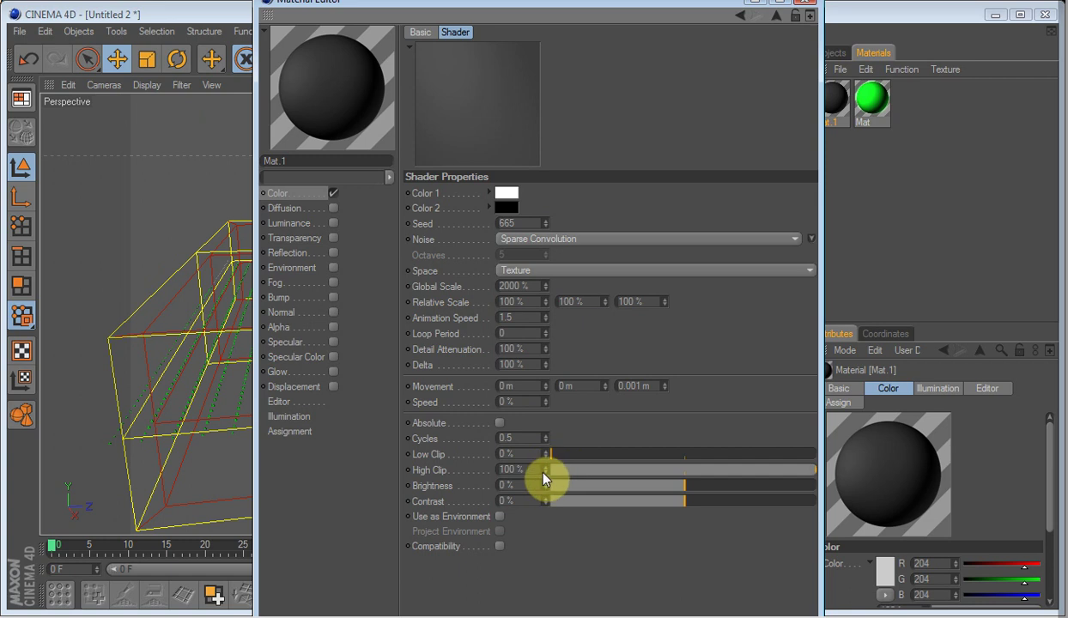
Set the noise's High Clip to 77 % and Brightness to -6 %, and close the Material Editor
{"action": "left_click_drag", "start_coordinate": [542, 473], "coordinate": [547, 492]}
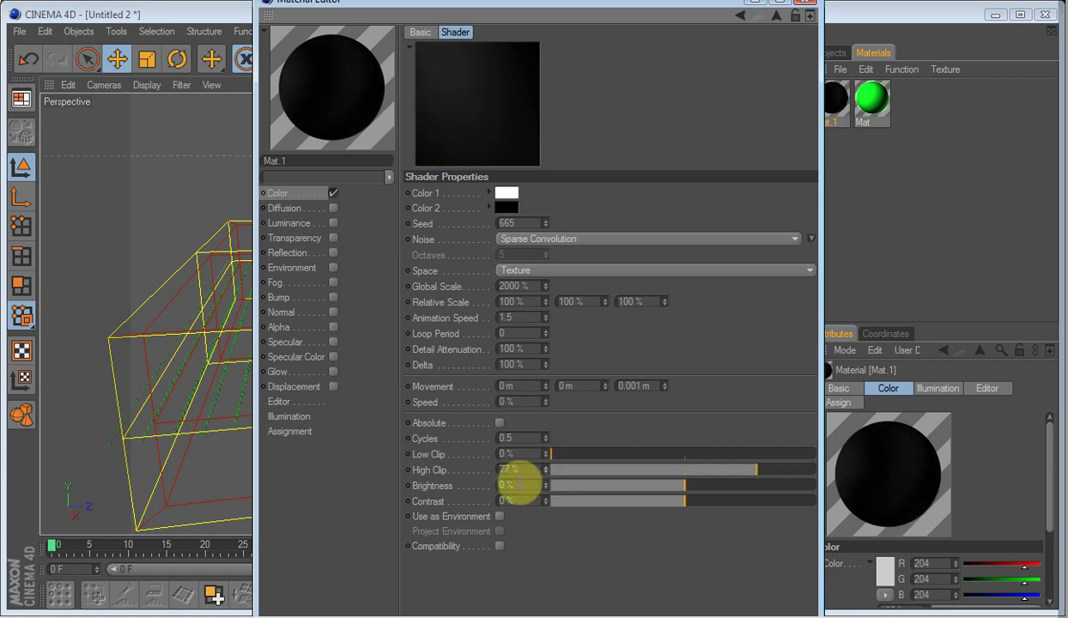
{"action": "double_click", "coordinate": [519, 484]}
{"action": "type", "text": "-6"}
{"action": "key", "text": "Return"}
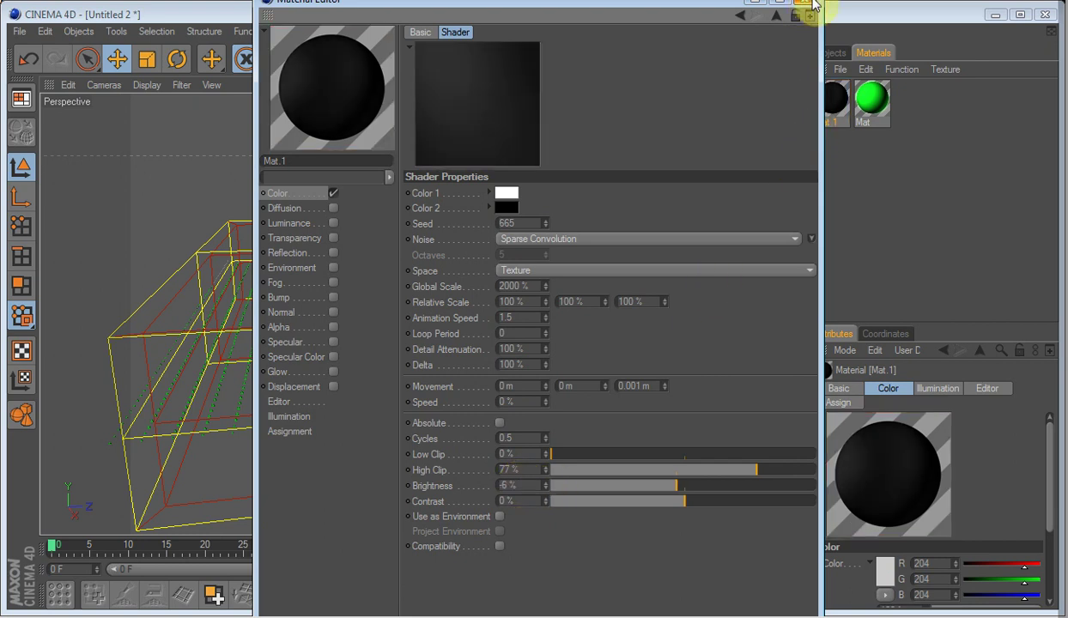
{"action": "left_click", "coordinate": [808, 4]}
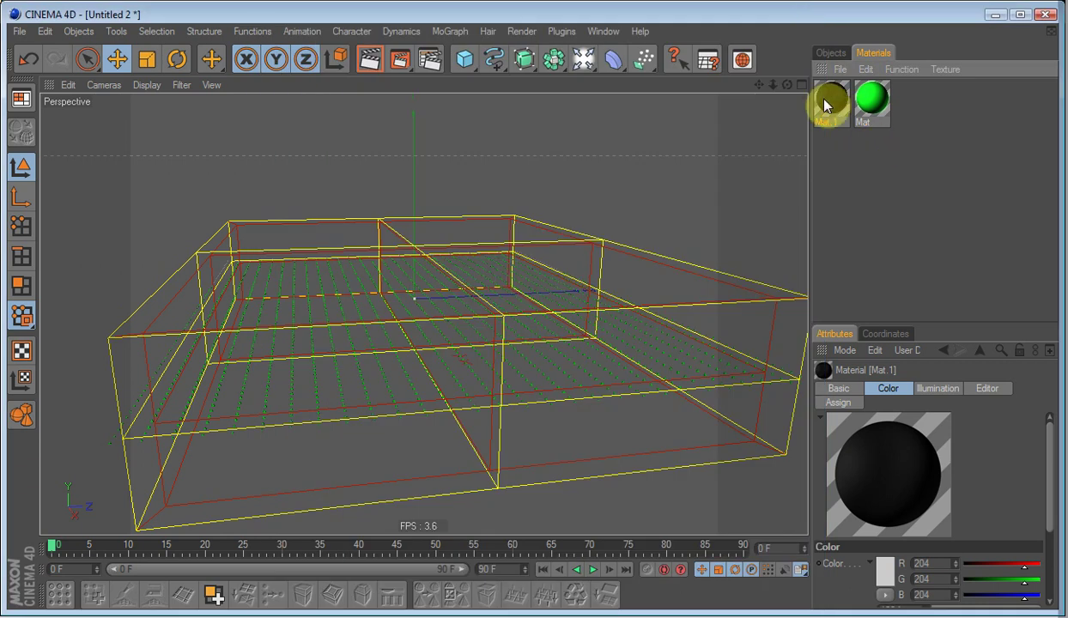
Apply the noise material to the Shader Effector and make the effector drive Y position by 400 m instead of scale
{"action": "left_click_drag", "start_coordinate": [853, 123], "coordinate": [869, 91]}
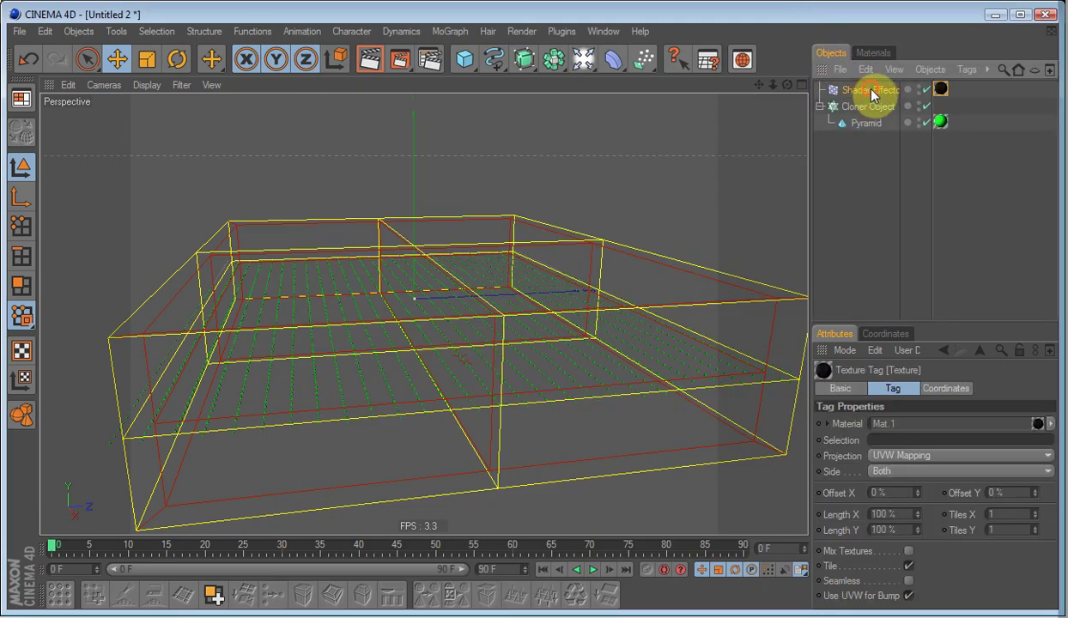
{"action": "left_click", "coordinate": [869, 90]}
{"action": "left_click", "coordinate": [930, 391]}
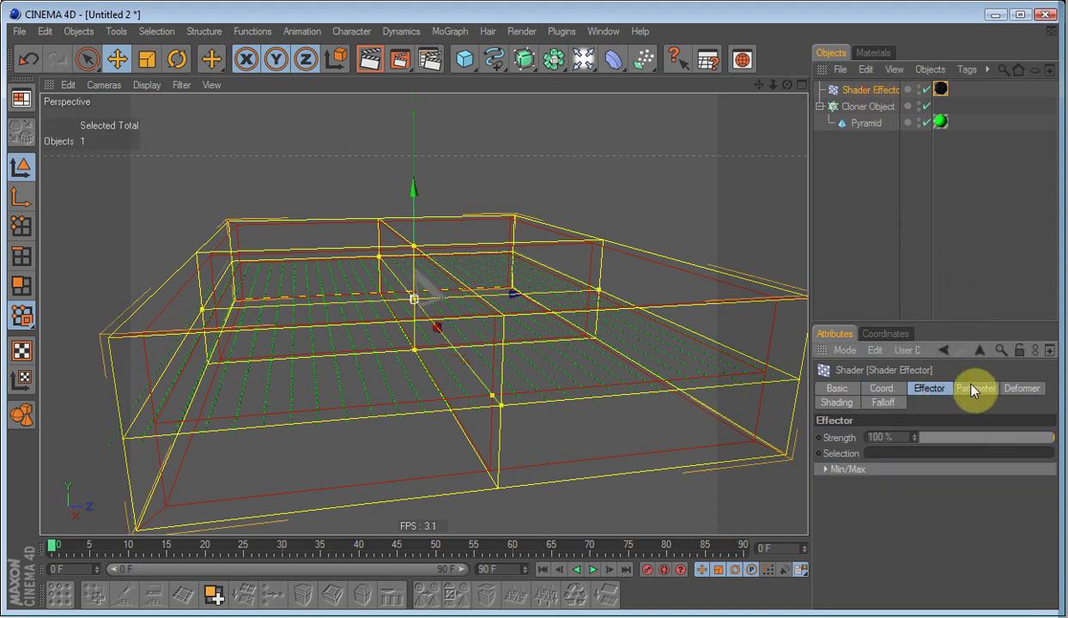
{"action": "left_click", "coordinate": [975, 389]}
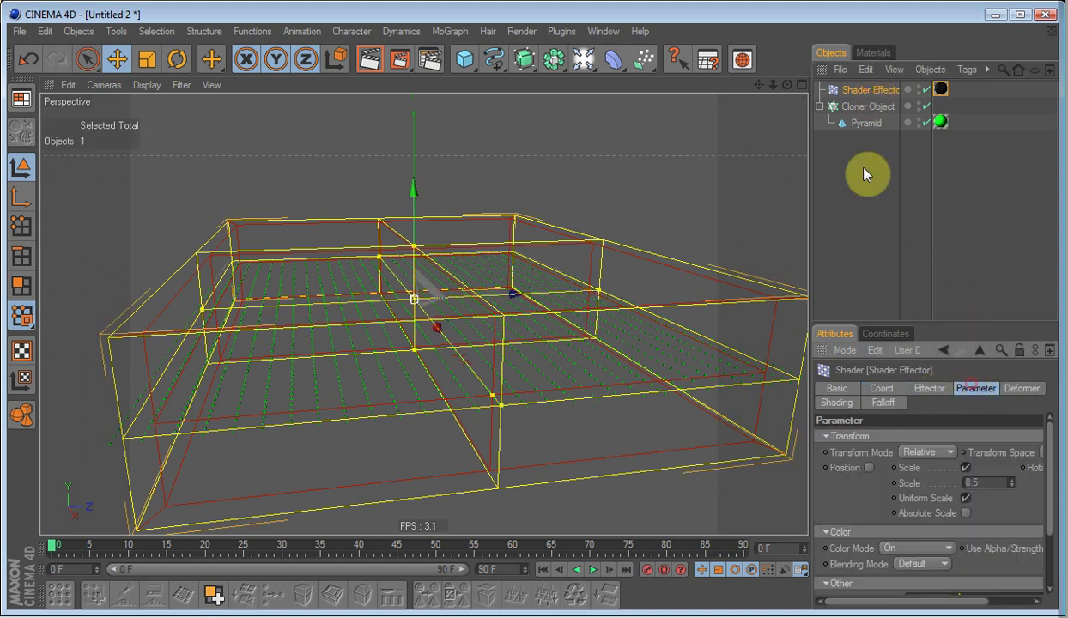
{"action": "left_click", "coordinate": [966, 469]}
{"action": "left_click", "coordinate": [870, 468]}
{"action": "left_click", "coordinate": [901, 495]}
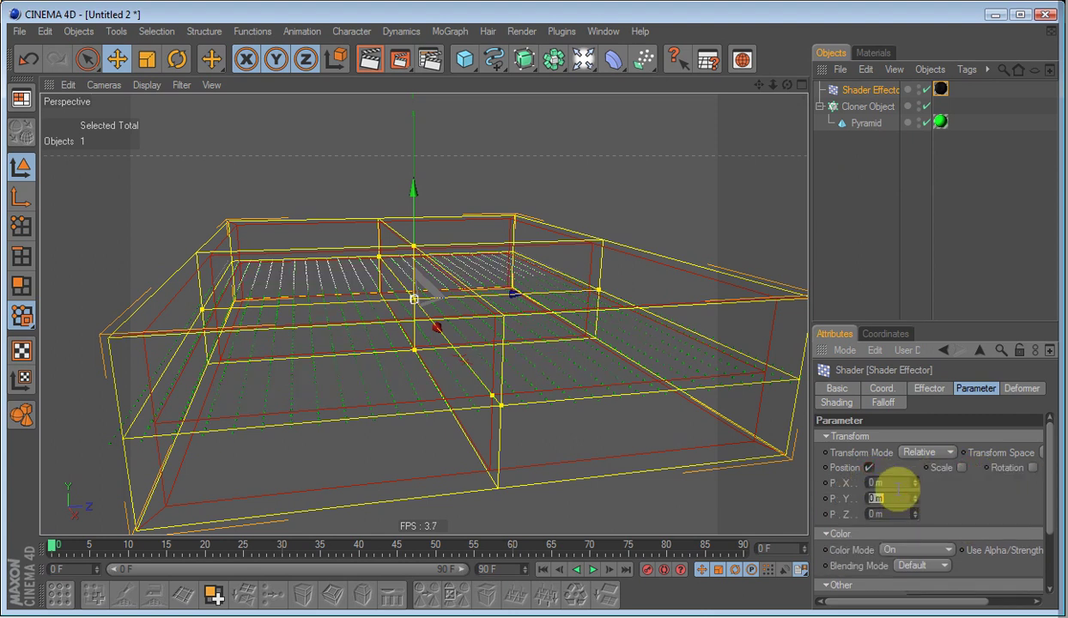
{"action": "key", "text": "Return"}
{"action": "scroll", "coordinate": [601, 379], "scroll_direction": "down", "scroll_amount": 2}
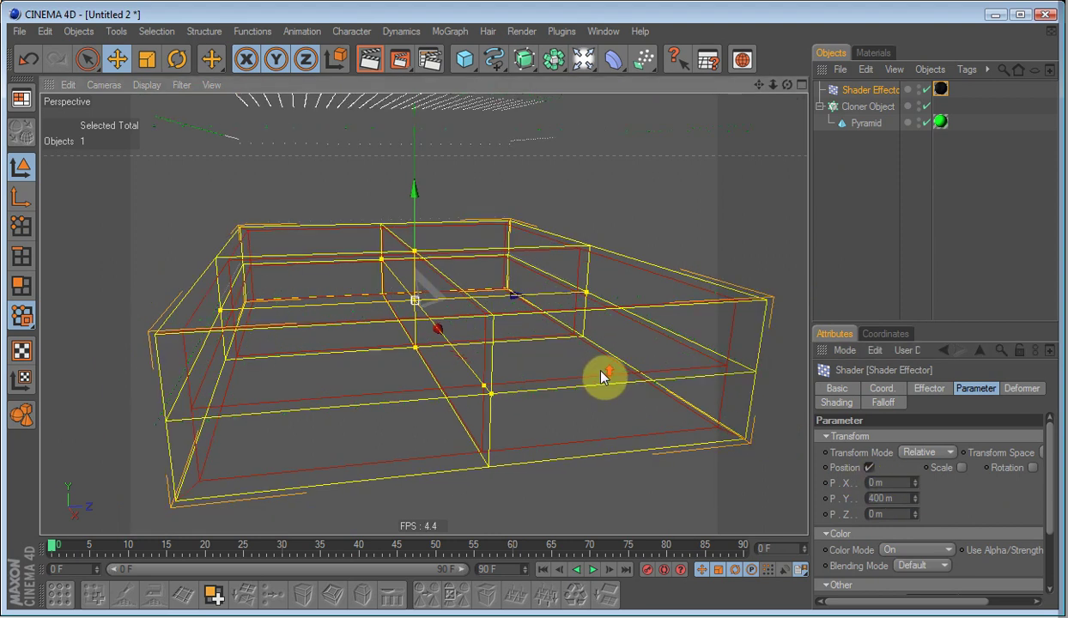
{"action": "scroll", "coordinate": [601, 377], "scroll_direction": "up", "scroll_amount": 2}
{"action": "scroll", "coordinate": [979, 476], "scroll_direction": "down", "scroll_amount": 3}
{"action": "scroll", "coordinate": [970, 481], "scroll_direction": "up", "scroll_amount": 3}
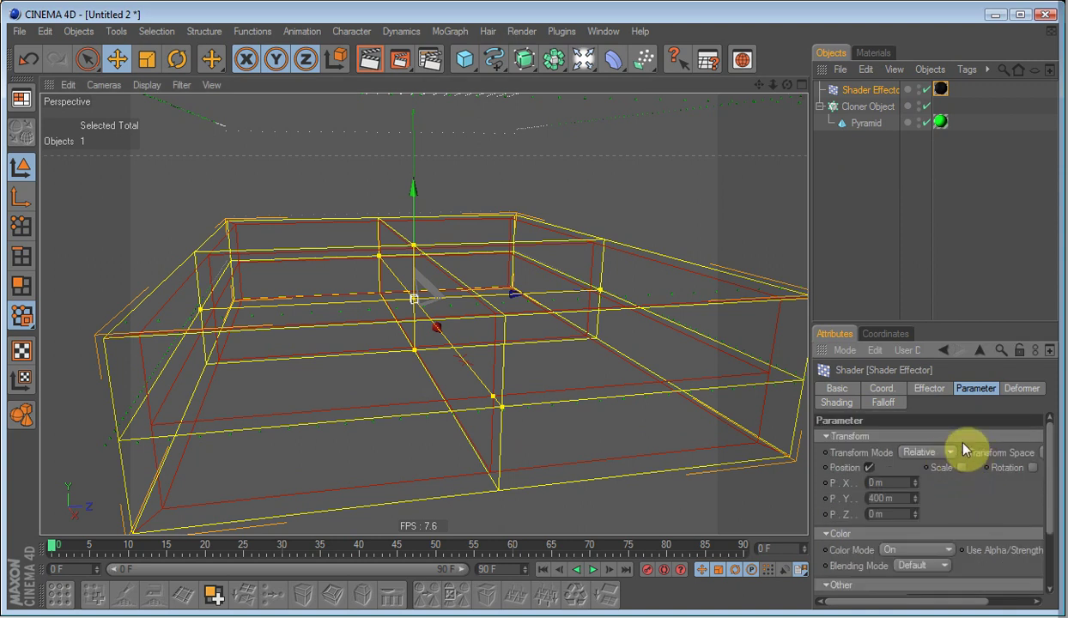
Set the Shader Effector's shading channel to Color and link the noise material's texture tag to it
{"action": "left_click", "coordinate": [927, 389]}
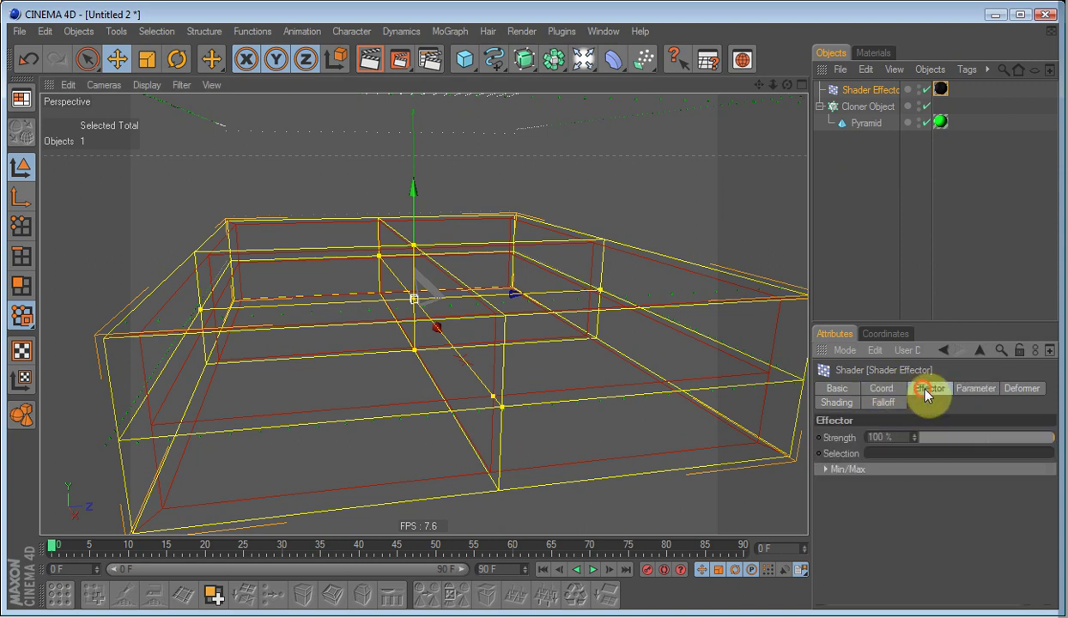
{"action": "left_click", "coordinate": [992, 392]}
{"action": "left_click", "coordinate": [1004, 392]}
{"action": "left_click", "coordinate": [986, 390]}
{"action": "left_click", "coordinate": [836, 403]}
{"action": "left_click", "coordinate": [908, 437]}
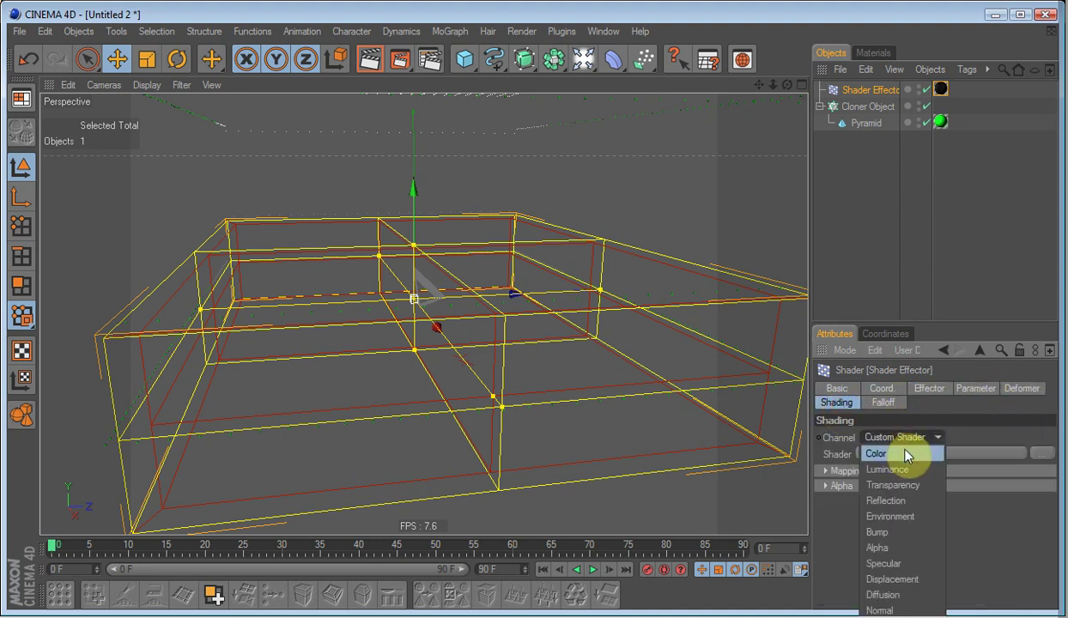
{"action": "left_click", "coordinate": [872, 435]}
{"action": "left_click", "coordinate": [909, 438]}
{"action": "left_click", "coordinate": [880, 453]}
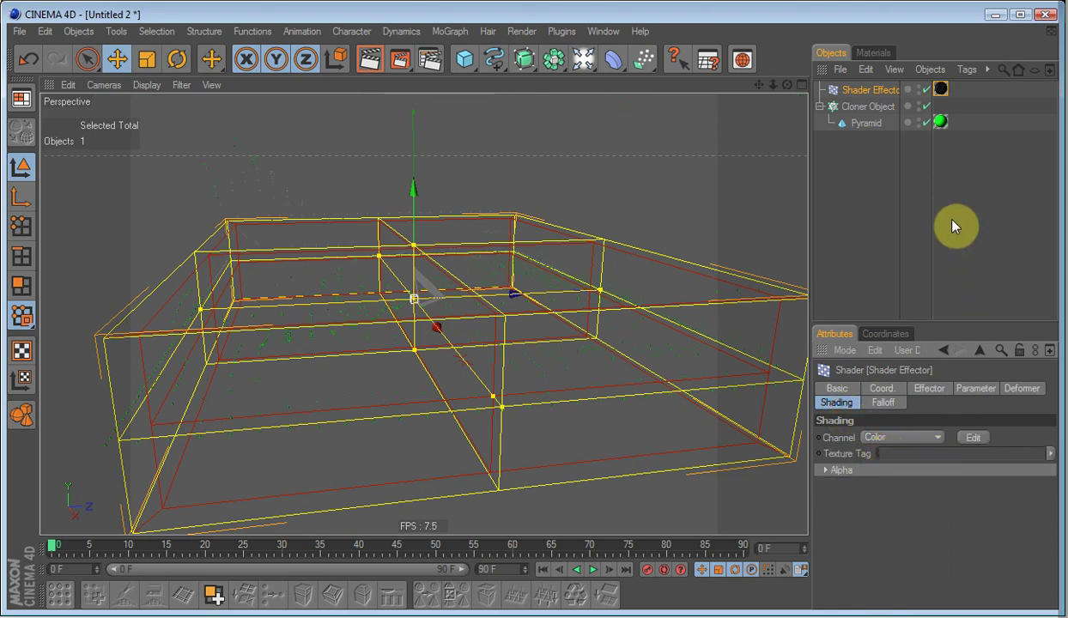
{"action": "left_click_drag", "start_coordinate": [944, 86], "coordinate": [917, 458]}
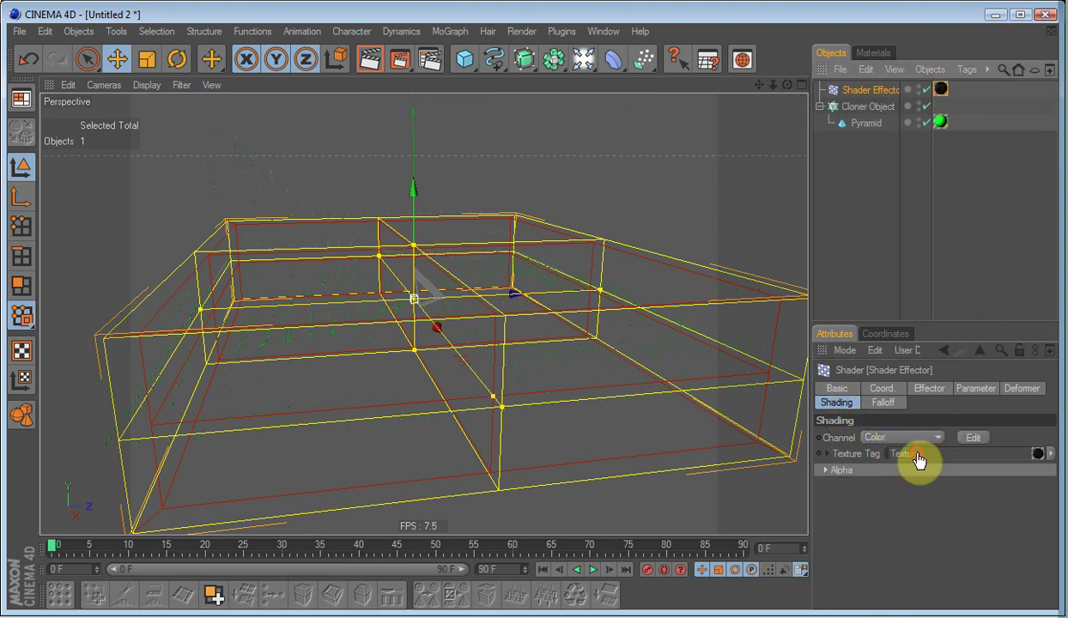
Hide the Shader Effector's falloff box in the viewport and play the animation to review the wave motion of the clones
{"action": "left_click", "coordinate": [491, 291]}
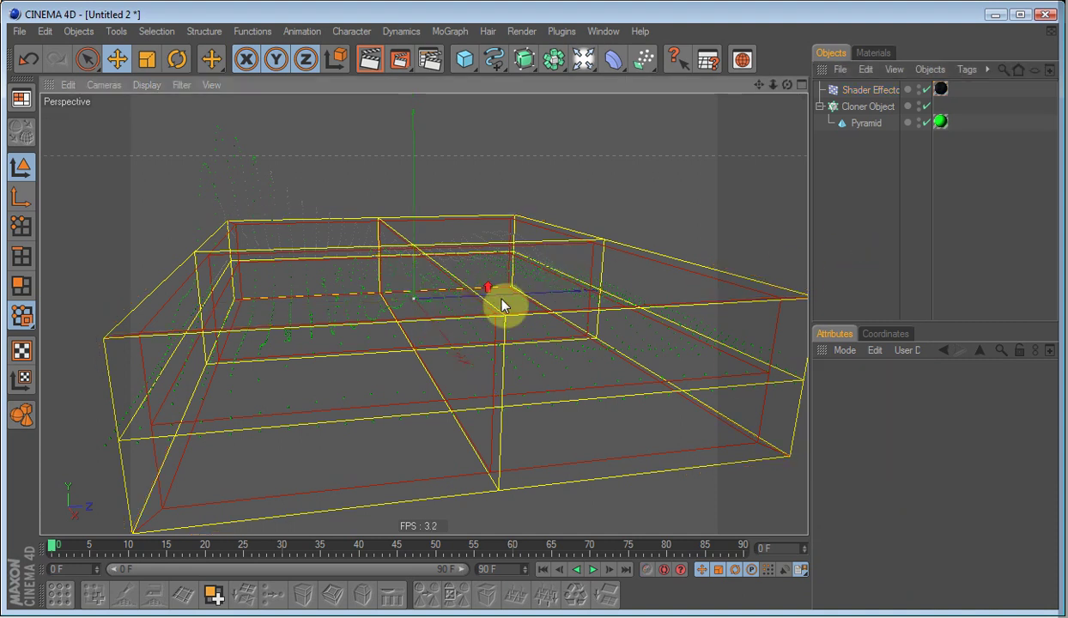
{"action": "left_click_drag", "start_coordinate": [529, 271], "coordinate": [449, 236], "text": "alt"}
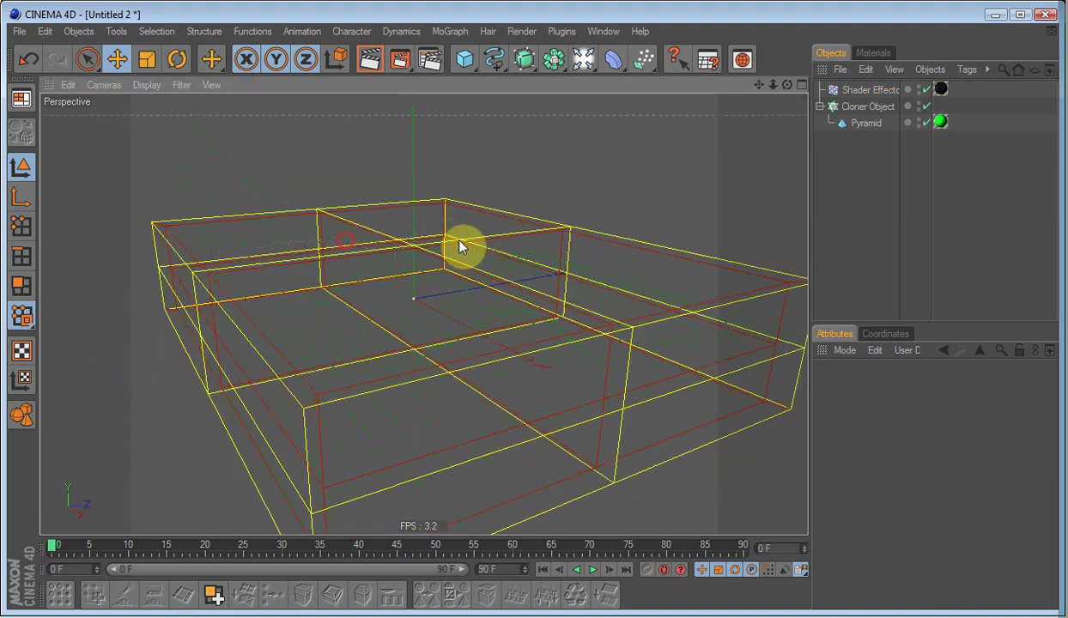
{"action": "left_click", "coordinate": [917, 86]}
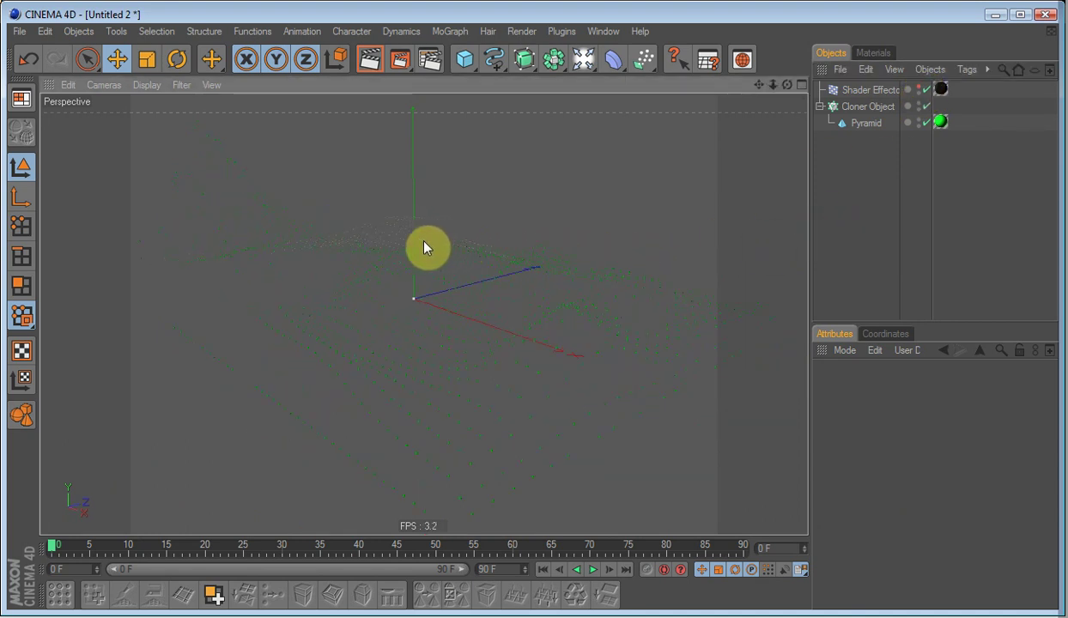
{"action": "left_click_drag", "start_coordinate": [424, 241], "coordinate": [504, 177], "text": "alt"}
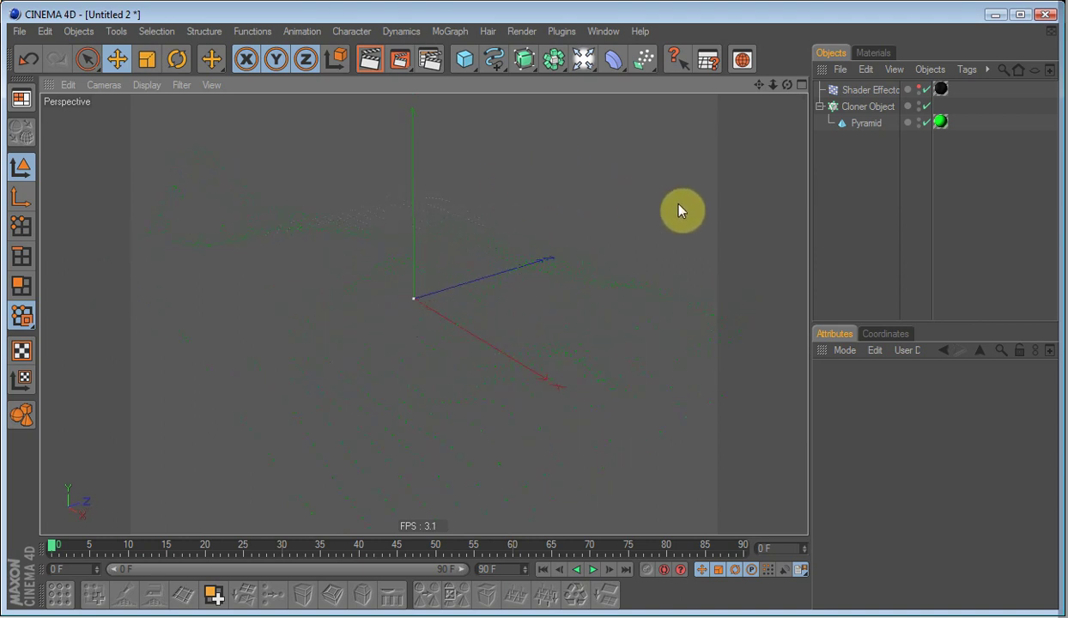
{"action": "left_click_drag", "start_coordinate": [729, 220], "coordinate": [747, 227], "text": "alt"}
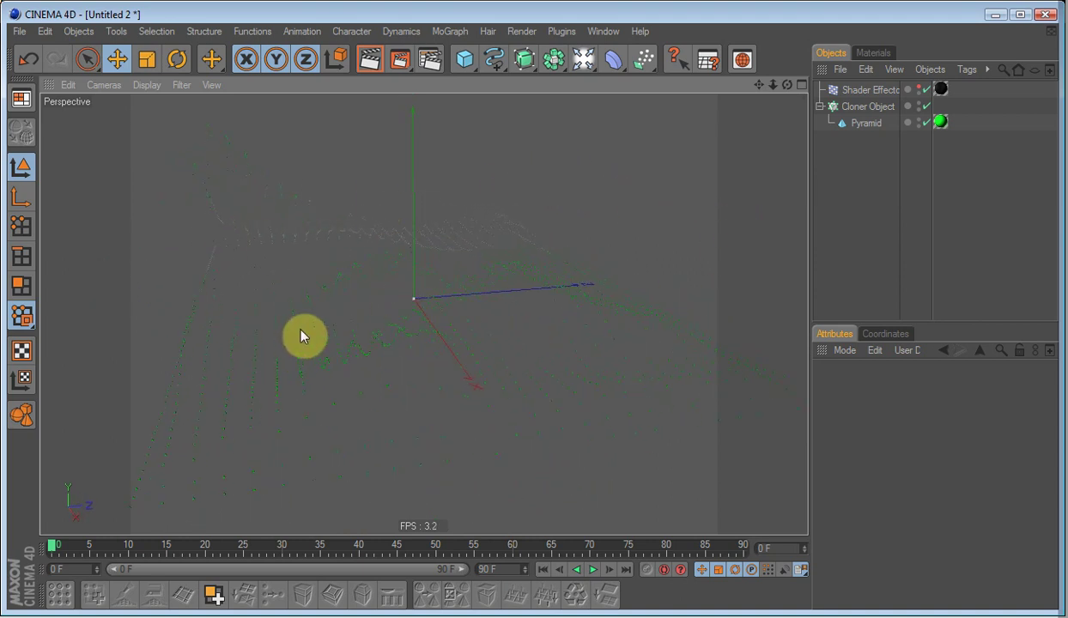
{"action": "left_click_drag", "start_coordinate": [640, 313], "coordinate": [588, 356], "text": "alt"}
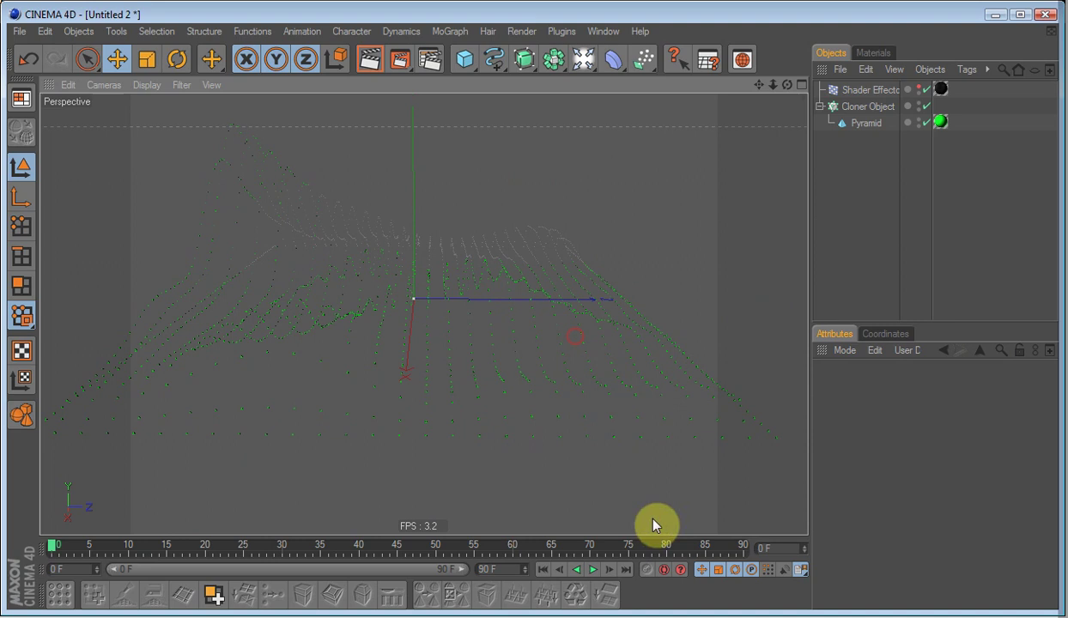
{"action": "left_click", "coordinate": [593, 570]}
Set the pyramid's size to 4 m in all three dimensions and play the animation to review the larger clones
{"action": "left_click", "coordinate": [869, 123]}
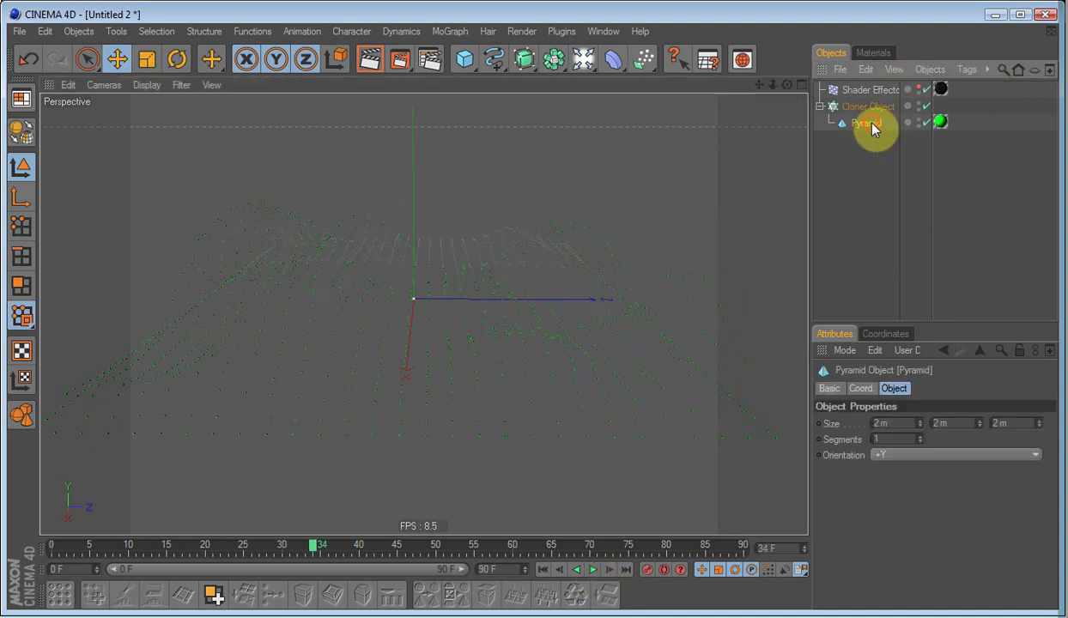
{"action": "left_click", "coordinate": [880, 422]}
{"action": "type", "text": "4"}
{"action": "left_click_drag", "start_coordinate": [966, 419], "coordinate": [921, 416]}
{"action": "type", "text": "4"}
{"action": "left_click", "coordinate": [958, 518]}
{"action": "left_click_drag", "start_coordinate": [1012, 421], "coordinate": [945, 441]}
{"action": "type", "text": "4"}
{"action": "left_click", "coordinate": [997, 512]}
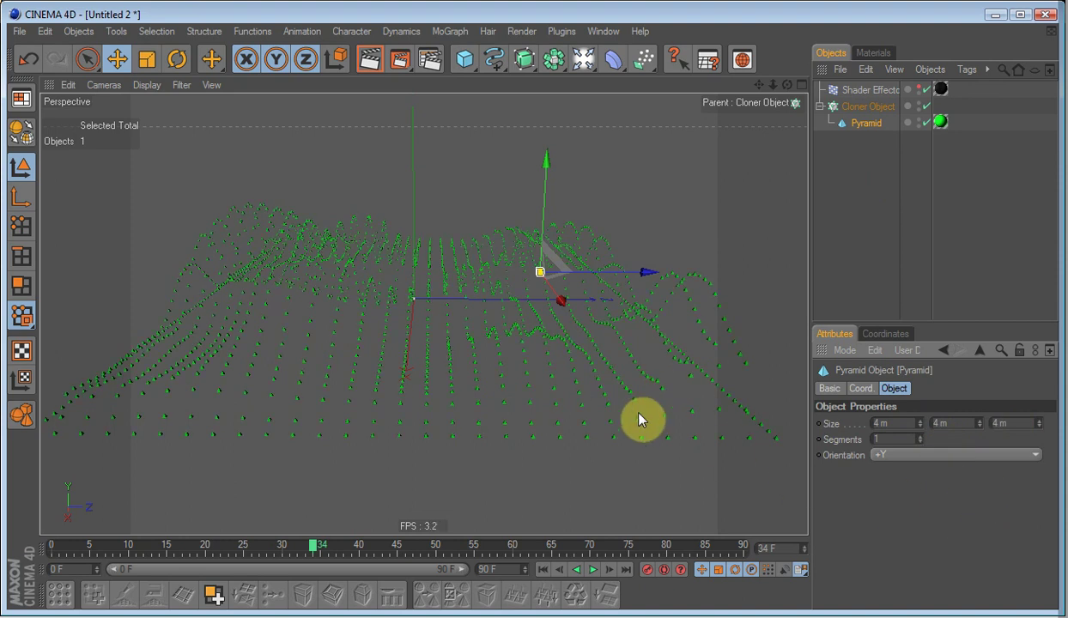
{"action": "left_click", "coordinate": [592, 569]}
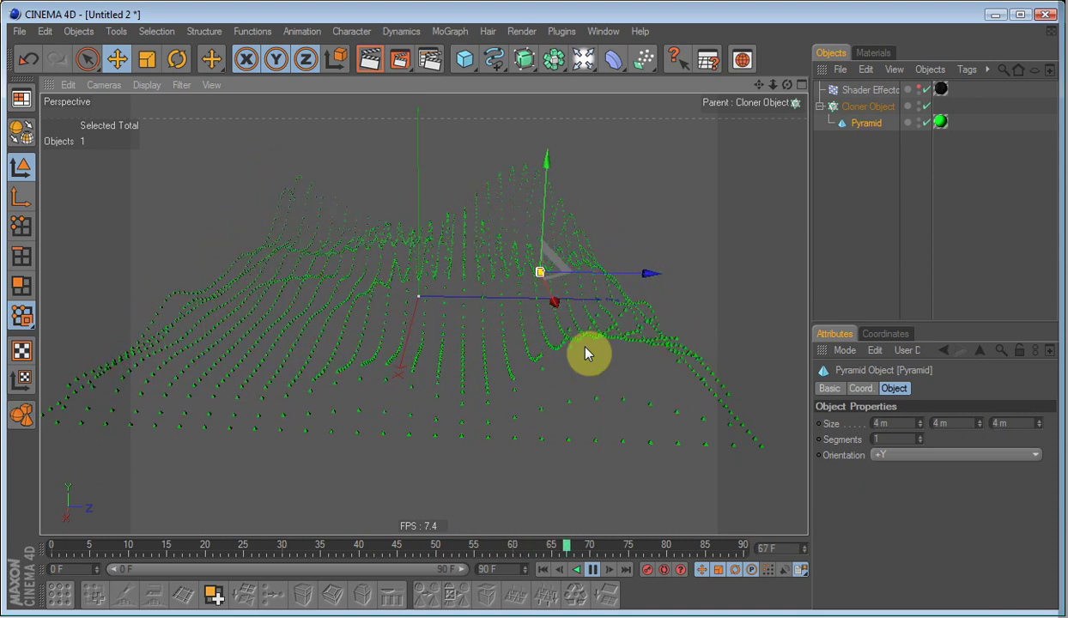
{"action": "left_click", "coordinate": [592, 570]}
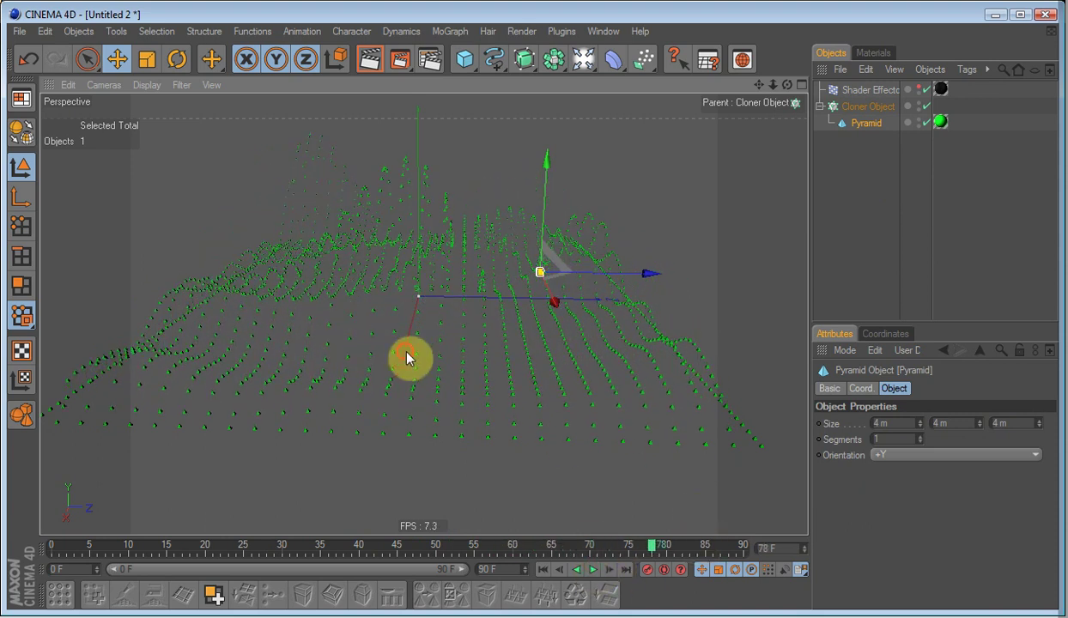
Add a camera facing the clone grid and look through it
{"action": "left_click_drag", "start_coordinate": [404, 398], "coordinate": [398, 397], "text": "alt"}
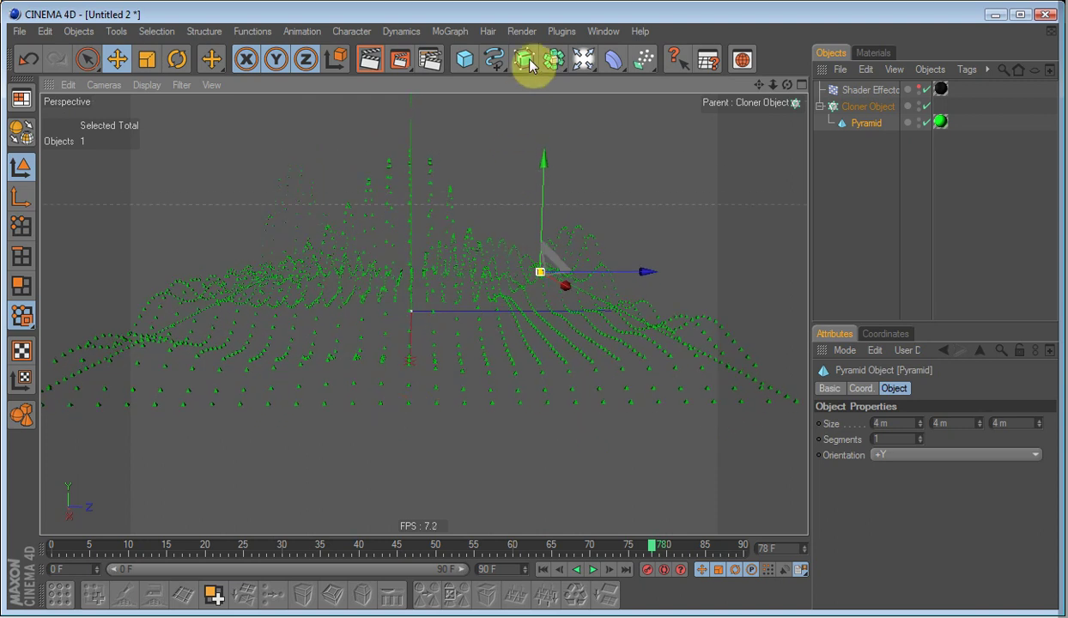
{"action": "left_click_drag", "start_coordinate": [596, 65], "coordinate": [608, 77]}
{"action": "left_click", "coordinate": [925, 89]}
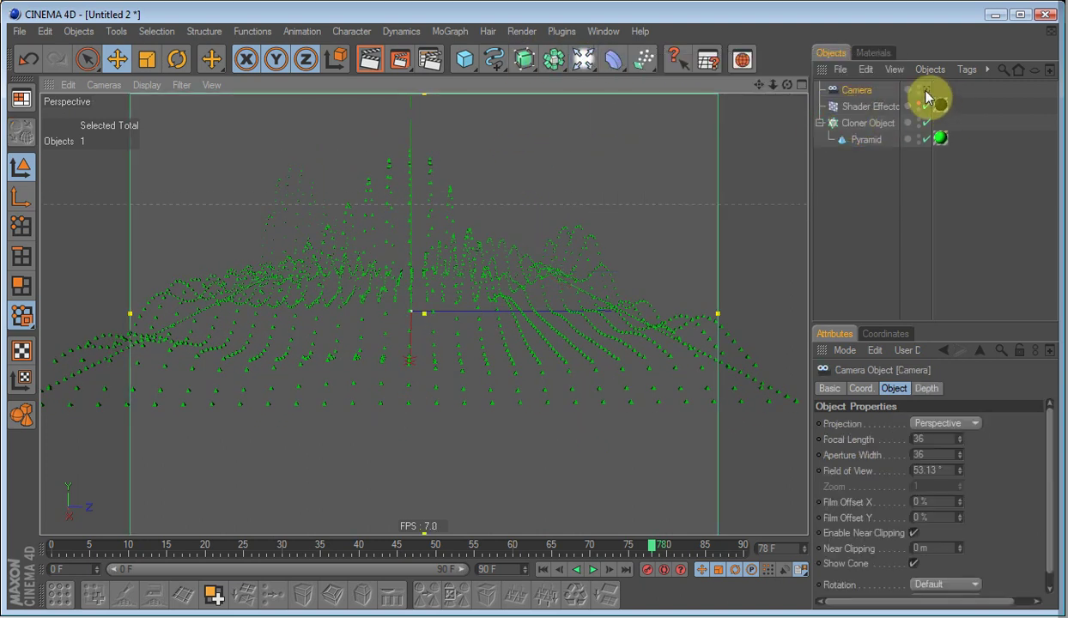
{"action": "left_click_drag", "start_coordinate": [623, 289], "coordinate": [622, 333], "text": "alt"}
Set the camera's rotation to 90° heading, 0° pitch and 0° bank
{"action": "left_click", "coordinate": [859, 388]}
{"action": "left_click", "coordinate": [893, 388]}
{"action": "left_click", "coordinate": [861, 388]}
{"action": "left_click", "coordinate": [1033, 424]}
{"action": "type", "text": "90"}
{"action": "double_click", "coordinate": [1041, 439]}
{"action": "type", "text": "0"}
{"action": "double_click", "coordinate": [1043, 455]}
{"action": "type", "text": "0"}
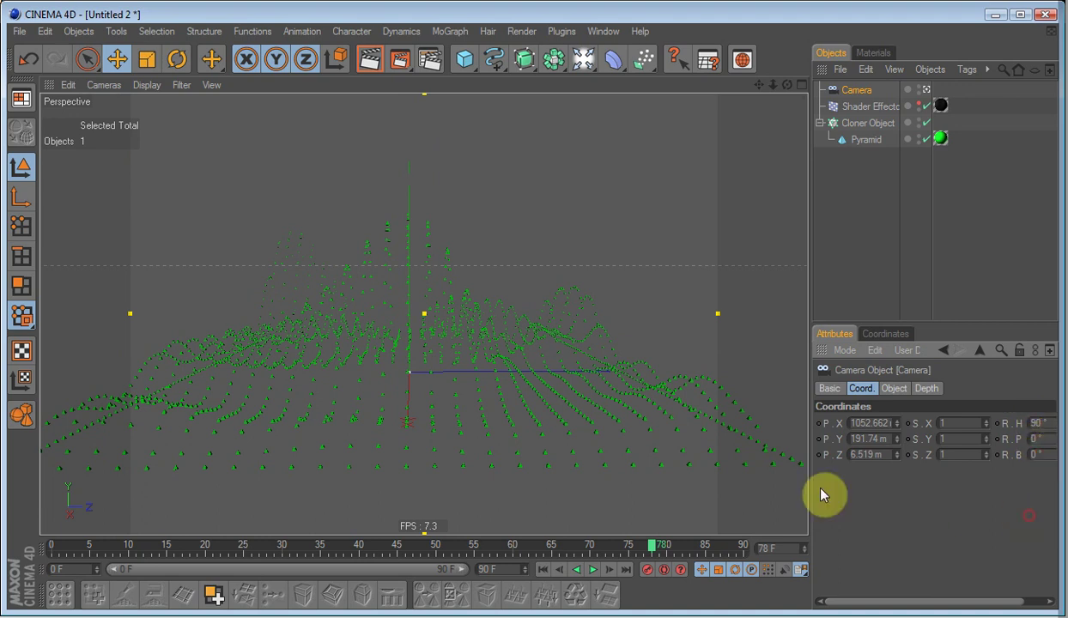
Lower the camera to about 94 m, pitch it up to 7.9° and bring it closer, to about 956 m in X
{"action": "mouse_move", "coordinate": [532, 464]}
{"action": "middle_mouse_down", "text": "alt"}
{"action": "mouse_move", "coordinate": [508, 454]}
{"action": "mouse_move", "coordinate": [511, 389]}
{"action": "mouse_move", "coordinate": [525, 390]}
{"action": "mouse_move", "coordinate": [521, 431]}
{"action": "mouse_move", "coordinate": [540, 393]}
{"action": "mouse_move", "coordinate": [534, 455]}
{"action": "middle_mouse_up", "text": "alt"}
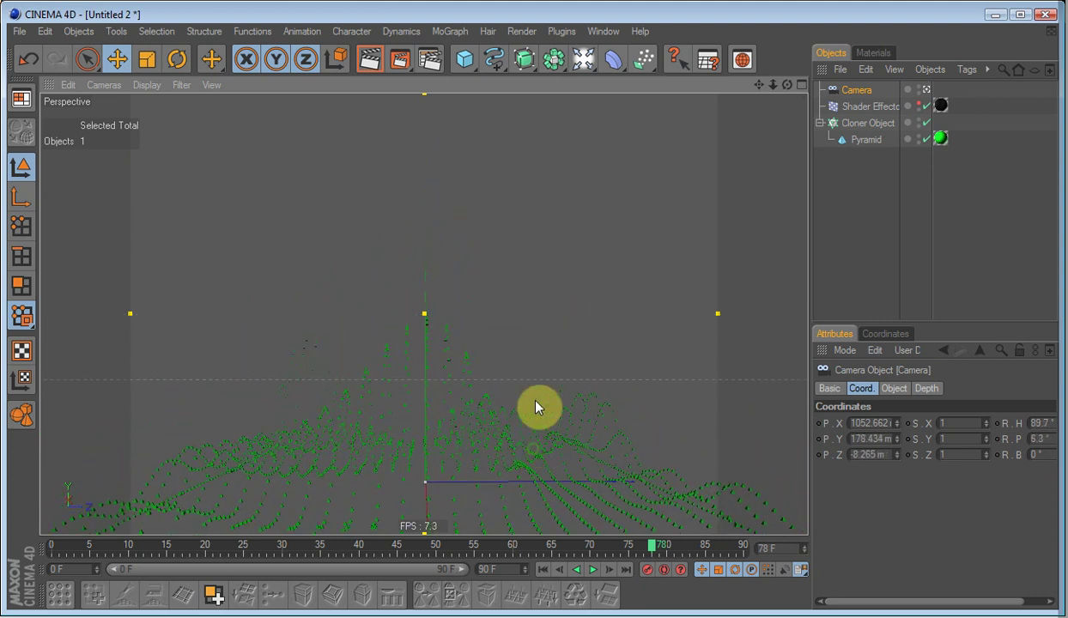
{"action": "mouse_move", "coordinate": [536, 400]}
{"action": "middle_mouse_down", "text": "alt"}
{"action": "mouse_move", "coordinate": [536, 369]}
{"action": "mouse_move", "coordinate": [539, 407]}
{"action": "mouse_move", "coordinate": [542, 375]}
{"action": "mouse_move", "coordinate": [543, 398]}
{"action": "middle_mouse_up", "text": "alt"}
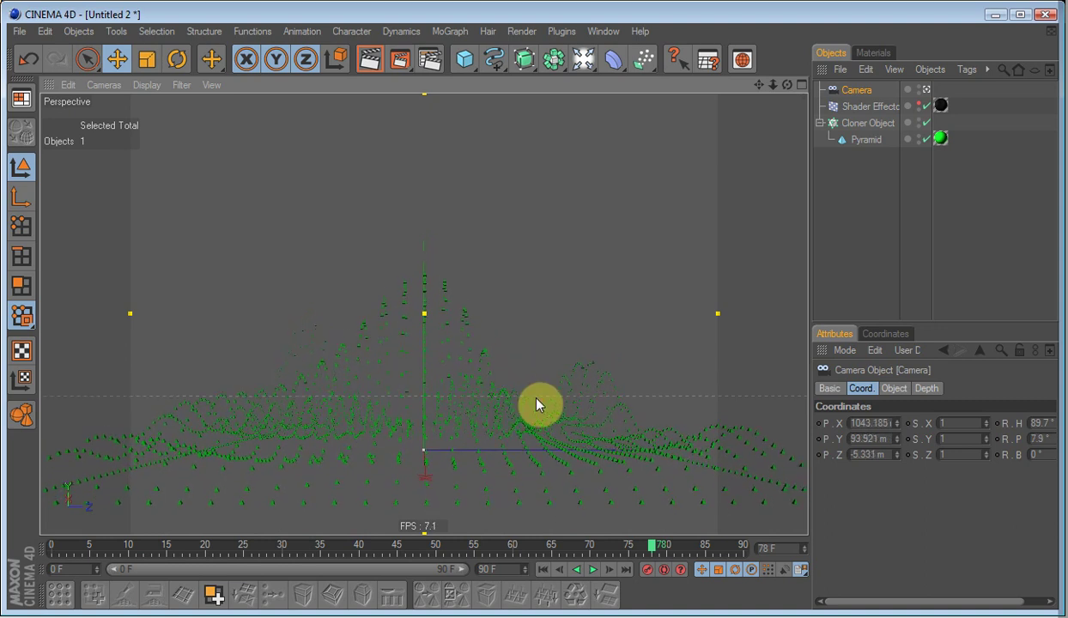
{"action": "scroll", "coordinate": [536, 399], "scroll_direction": "up", "scroll_amount": 2}
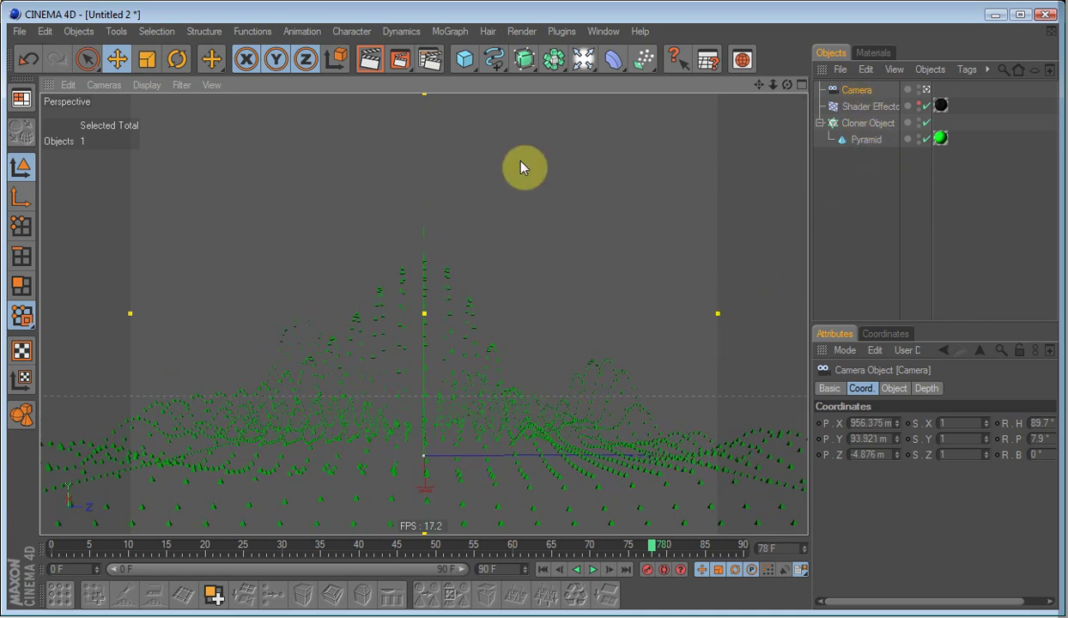
Widen the Cloner's grid array to 1119 m in Z
{"action": "left_click", "coordinate": [863, 125]}
{"action": "left_click", "coordinate": [927, 389]}
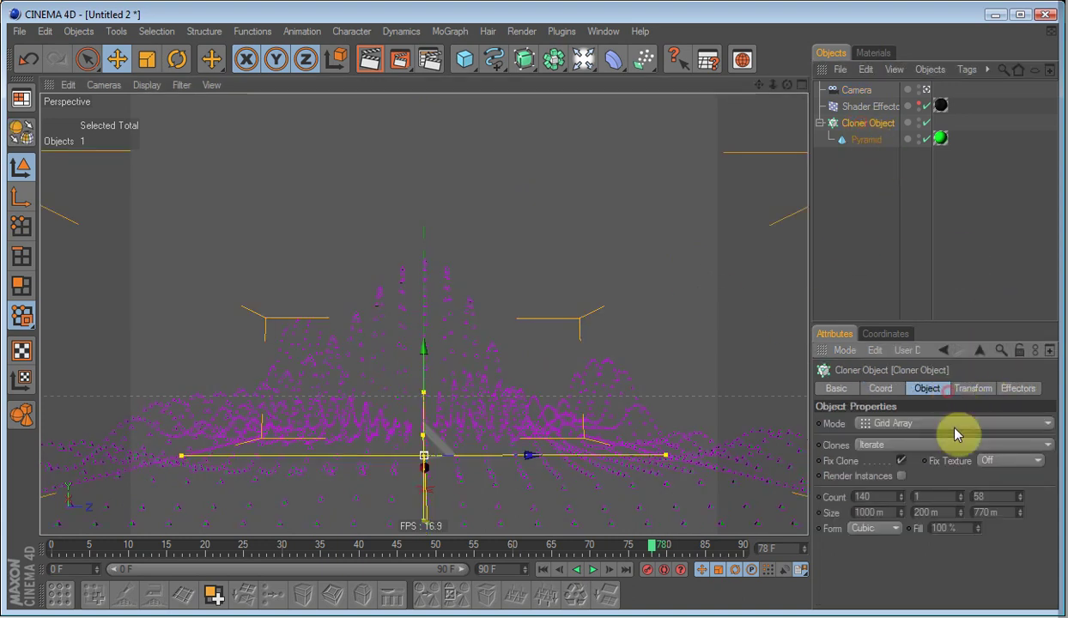
{"action": "left_click_drag", "start_coordinate": [1021, 518], "coordinate": [1064, 232]}
{"action": "left_click", "coordinate": [1008, 497]}
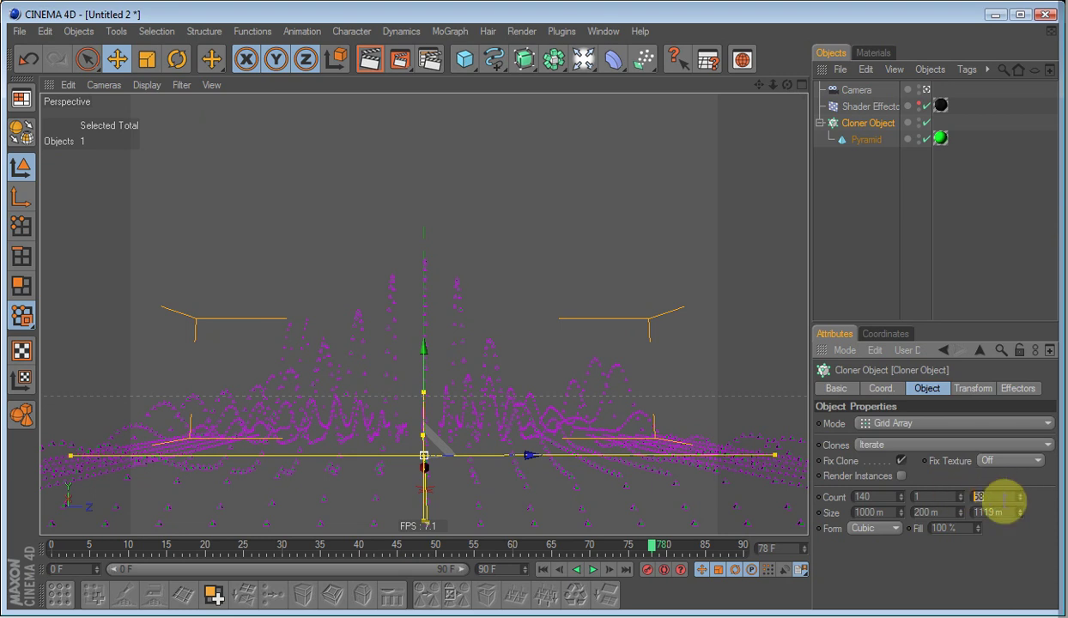
Set the viewport's level of detail to High
{"action": "left_click", "coordinate": [147, 84]}
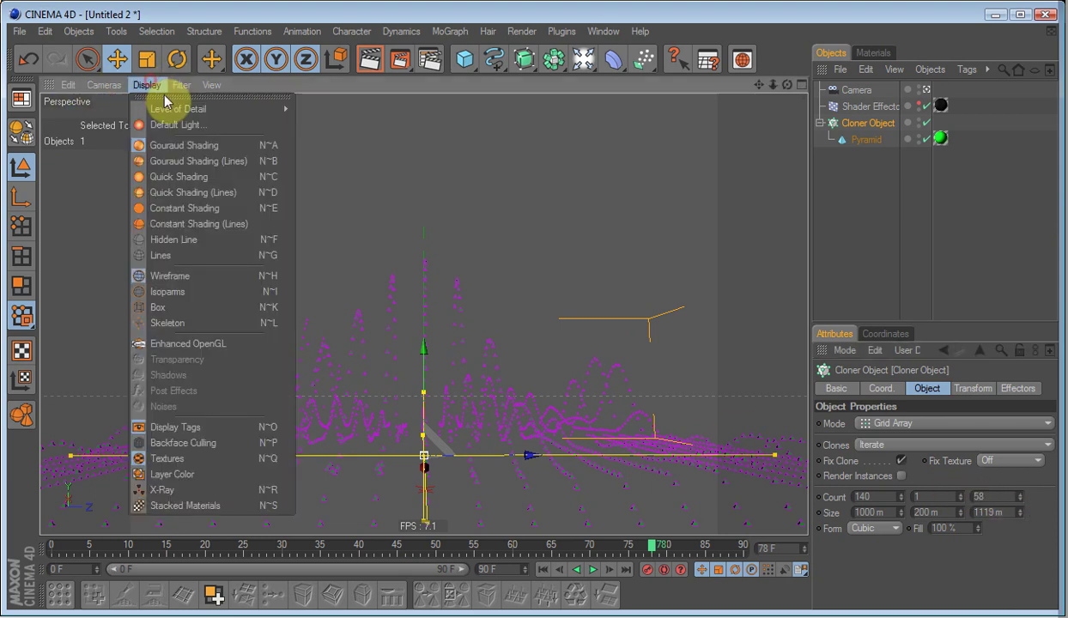
{"action": "mouse_move", "coordinate": [257, 109]}
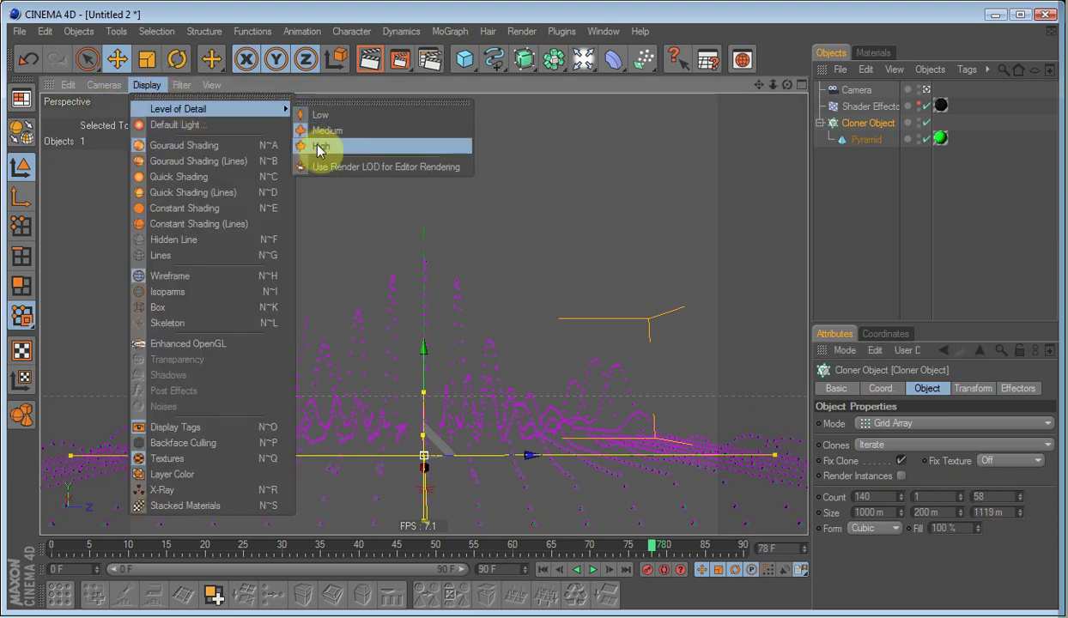
{"action": "left_click", "coordinate": [319, 146]}
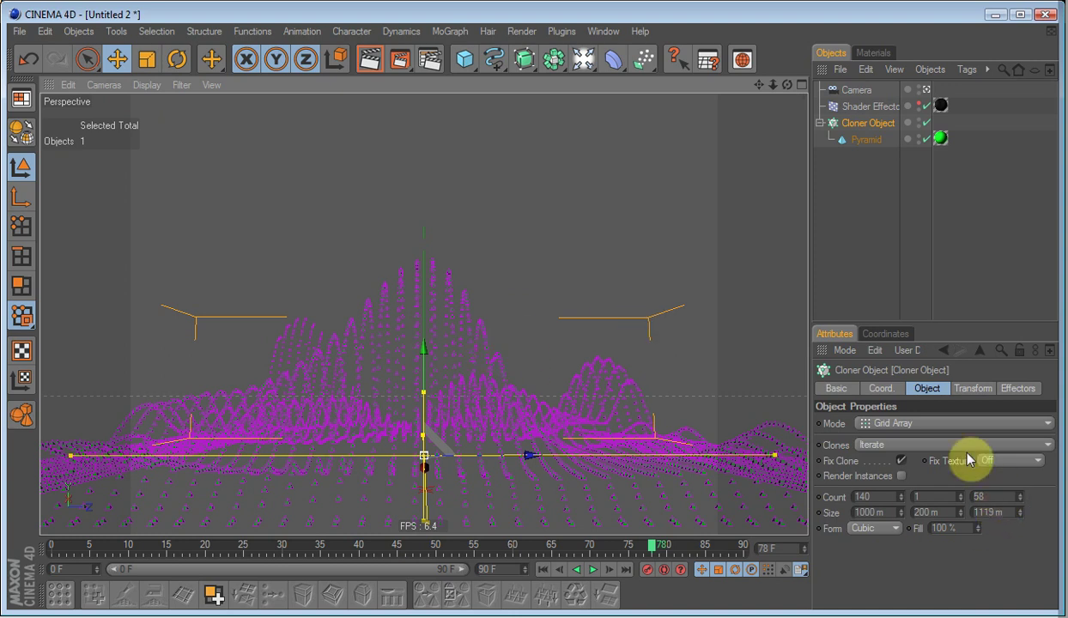
Leave the camera view, select the Shader Effector and set the viewport's level of detail to Medium
{"action": "left_click", "coordinate": [926, 91]}
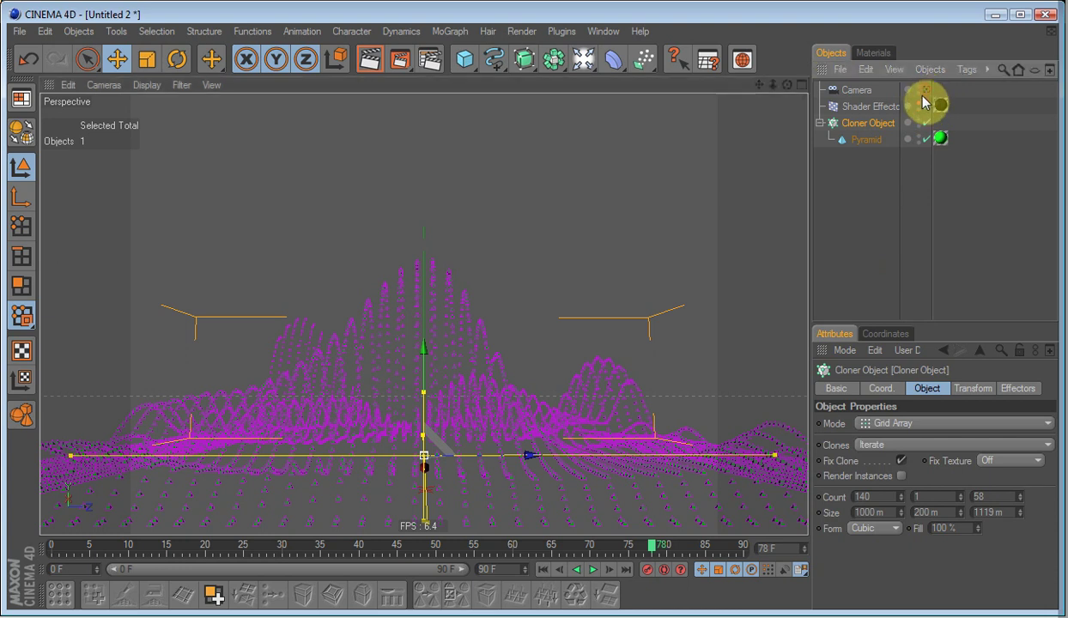
{"action": "left_click_drag", "start_coordinate": [644, 292], "coordinate": [430, 362], "text": "alt"}
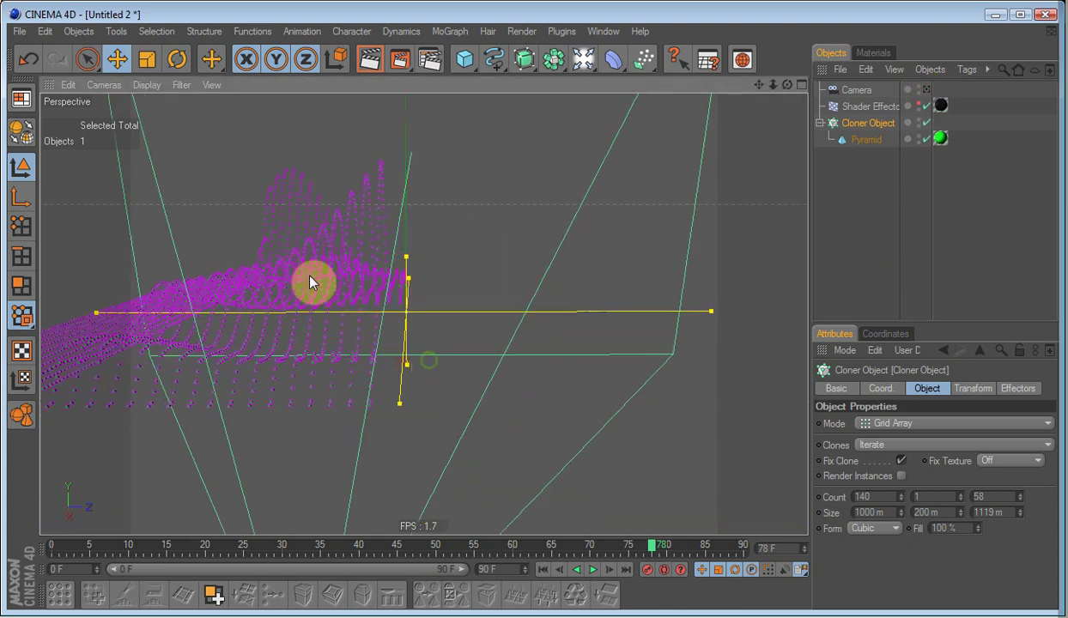
{"action": "middle_click", "coordinate": [286, 213]}
{"action": "middle_click", "coordinate": [286, 209]}
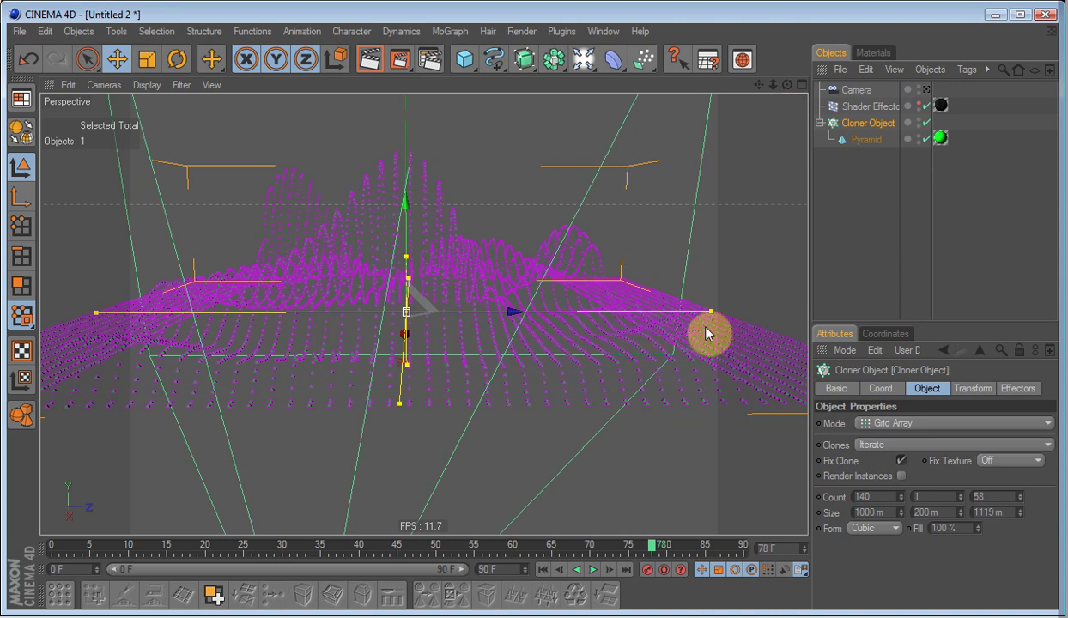
{"action": "scroll", "coordinate": [703, 329], "scroll_direction": "down", "scroll_amount": 1}
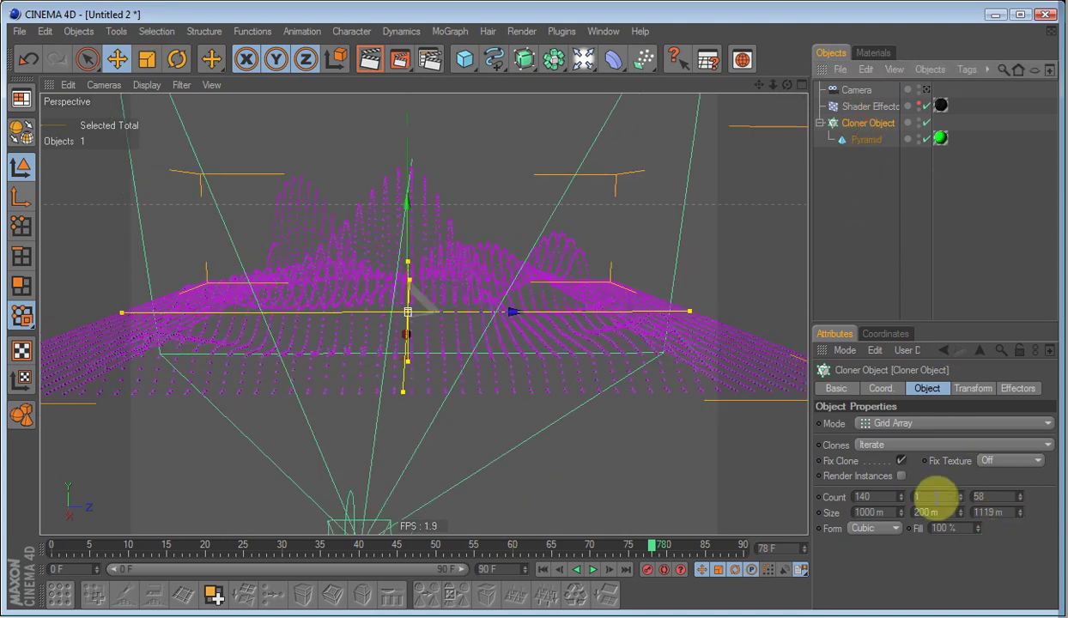
{"action": "left_click", "coordinate": [862, 109]}
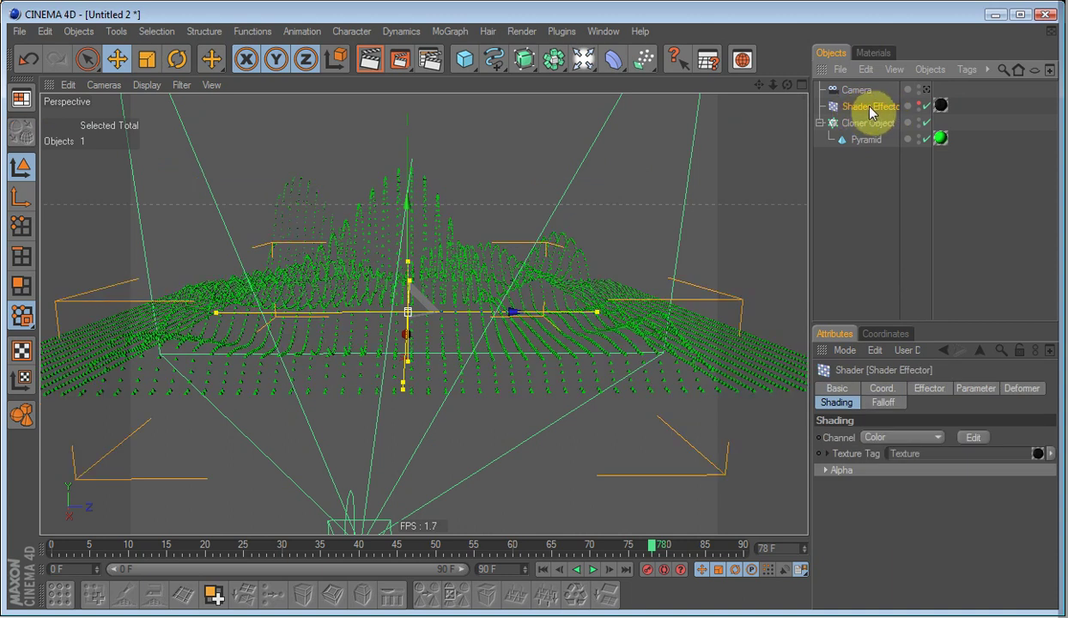
{"action": "left_click", "coordinate": [146, 85]}
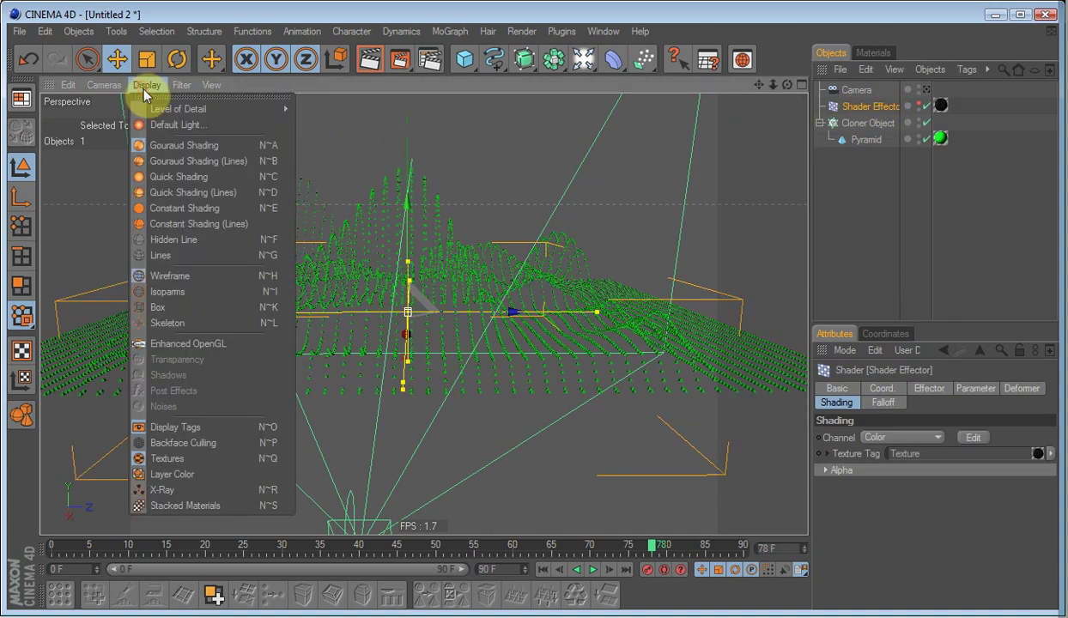
{"action": "mouse_move", "coordinate": [180, 109]}
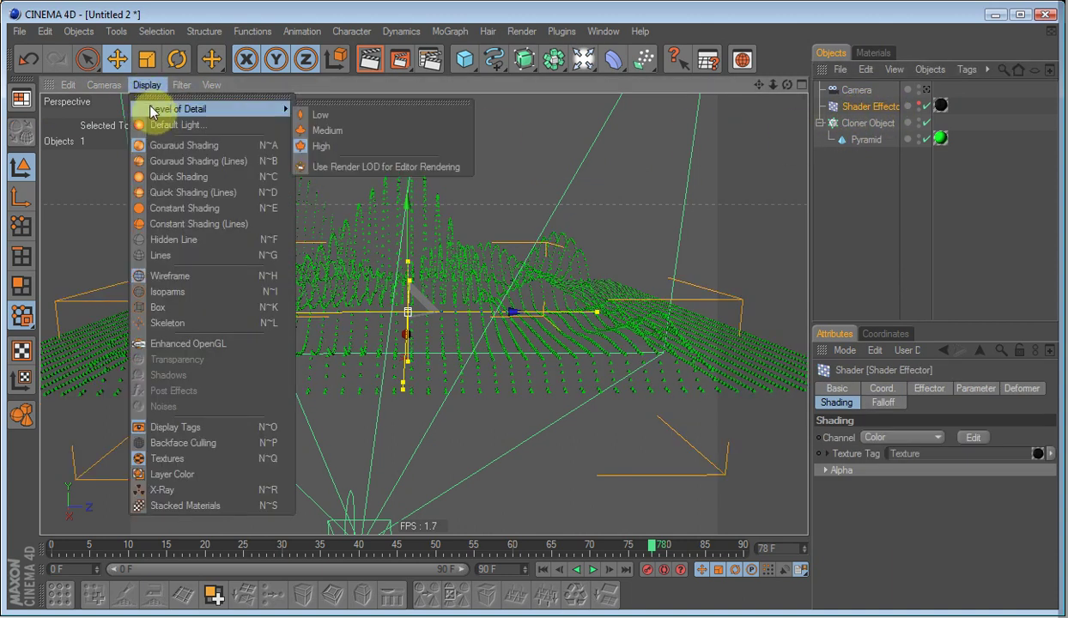
{"action": "left_click", "coordinate": [327, 132]}
Show the Shader Effector's falloff box in the Top view and stretch it along Z across most of the clone grid
{"action": "key", "text": "F2"}
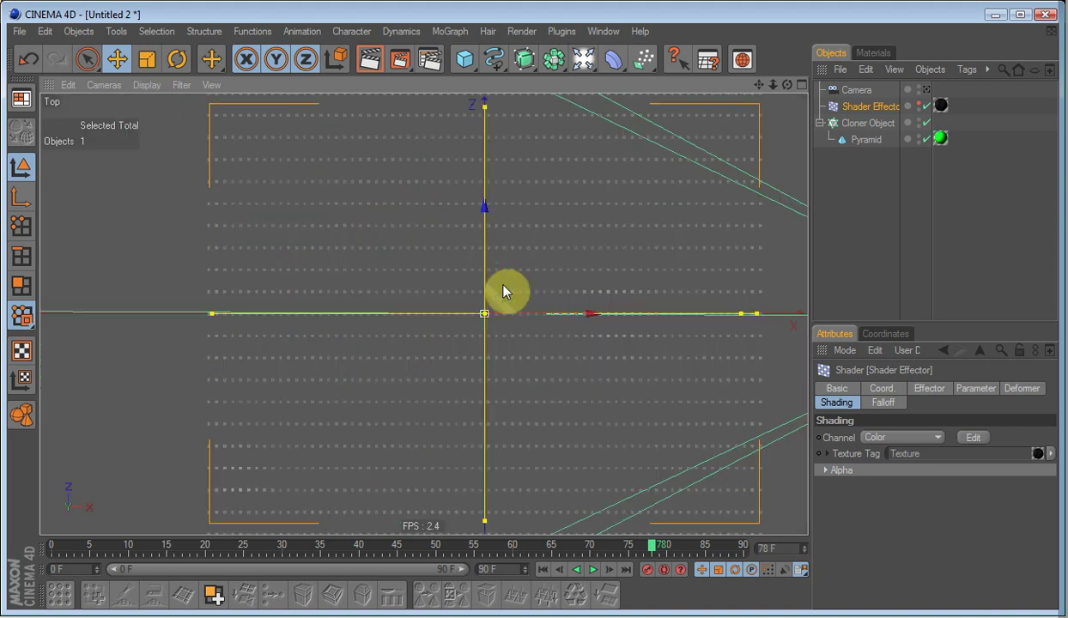
{"action": "scroll", "coordinate": [536, 313], "scroll_direction": "down", "scroll_amount": 2}
{"action": "middle_click_drag", "start_coordinate": [616, 341], "coordinate": [606, 346], "text": "alt"}
{"action": "scroll", "coordinate": [606, 346], "scroll_direction": "down", "scroll_amount": 2}
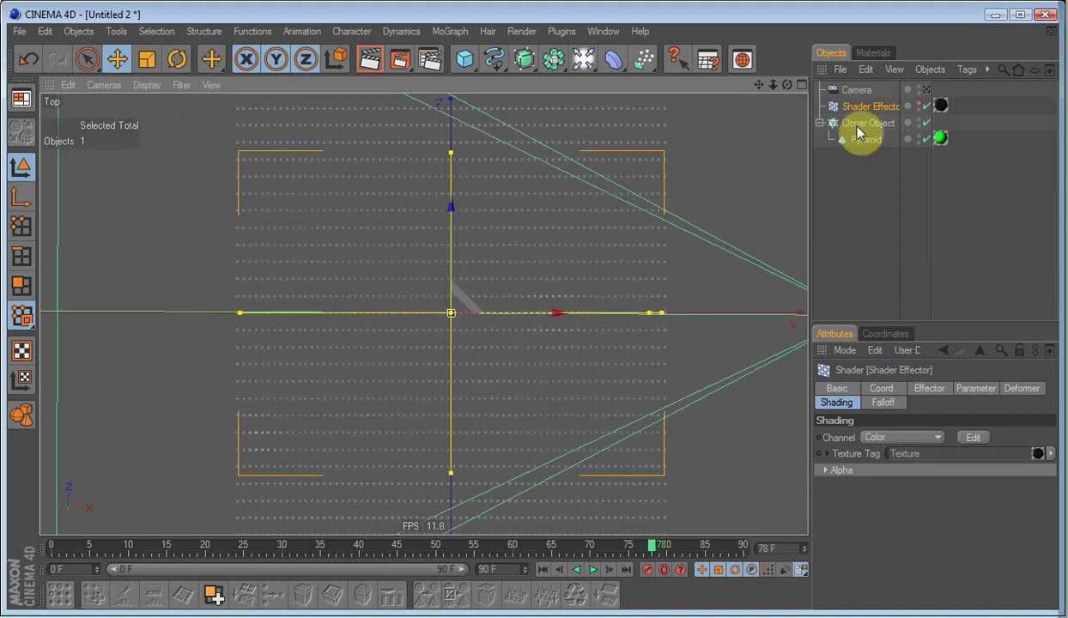
{"action": "left_click", "coordinate": [918, 105]}
{"action": "middle_click_drag", "start_coordinate": [506, 185], "coordinate": [512, 210], "text": "alt"}
{"action": "scroll", "coordinate": [462, 202], "scroll_direction": "down", "scroll_amount": 2}
{"action": "left_click_drag", "start_coordinate": [451, 205], "coordinate": [451, 145]}
{"action": "middle_click_drag", "start_coordinate": [527, 318], "coordinate": [529, 193], "text": "alt"}
{"action": "middle_click_drag", "start_coordinate": [529, 258], "coordinate": [533, 281], "text": "alt"}
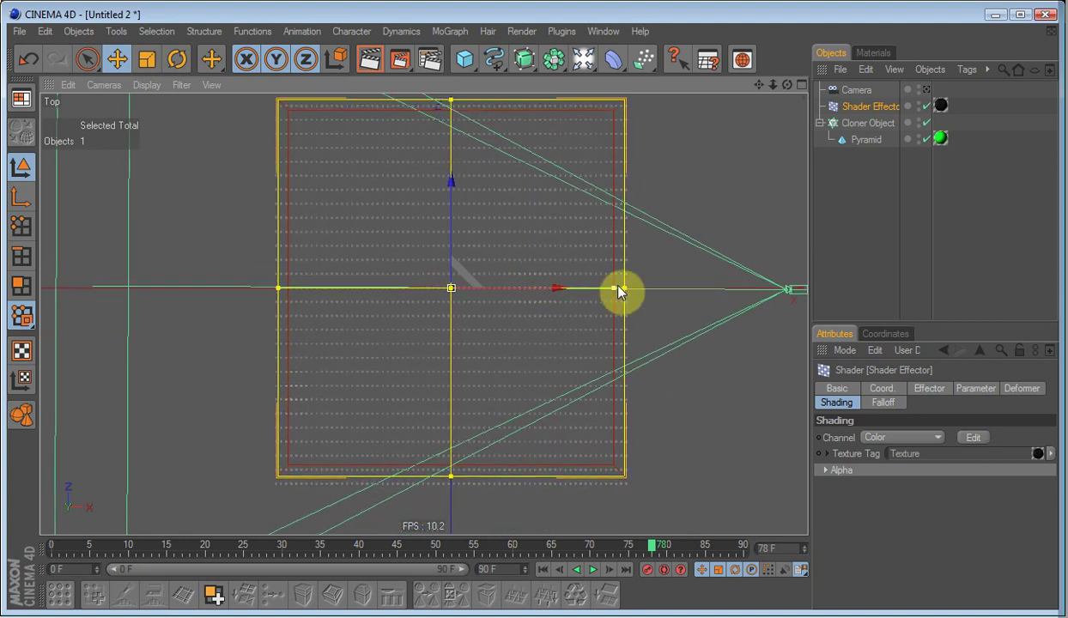
Extend the Shader Effector's box slightly along X and Z to cover the clone grid, and check the perspective through the camera
{"action": "left_click_drag", "start_coordinate": [617, 286], "coordinate": [620, 286]}
{"action": "middle_click_drag", "start_coordinate": [535, 255], "coordinate": [538, 268], "text": "alt"}
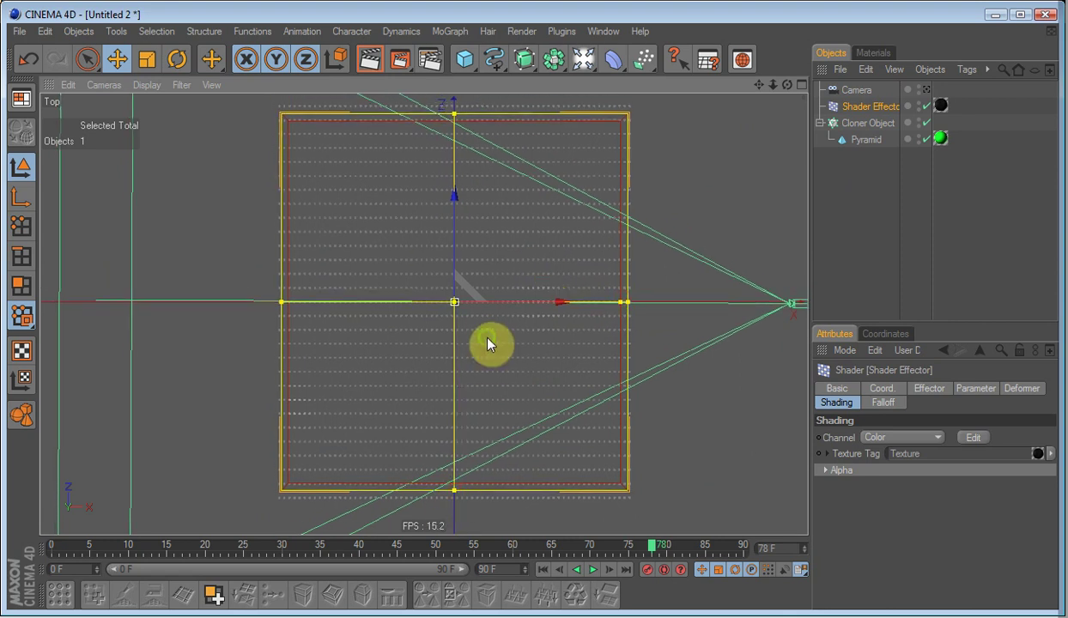
{"action": "middle_click_drag", "start_coordinate": [371, 162], "coordinate": [373, 191], "text": "alt"}
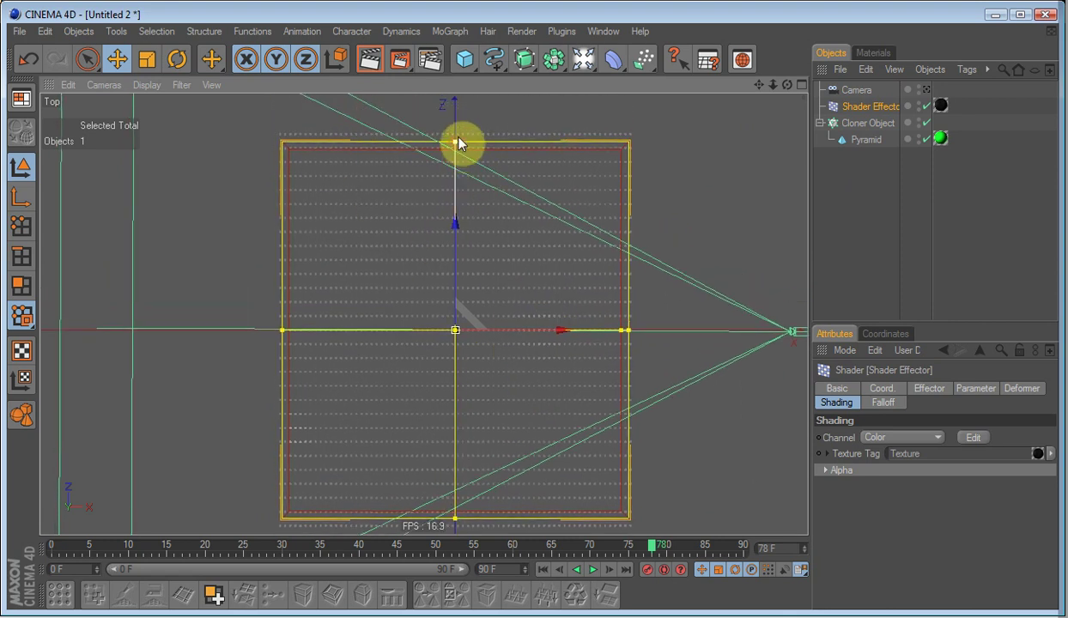
{"action": "left_click_drag", "start_coordinate": [456, 143], "coordinate": [454, 136]}
{"action": "key", "text": "F1"}
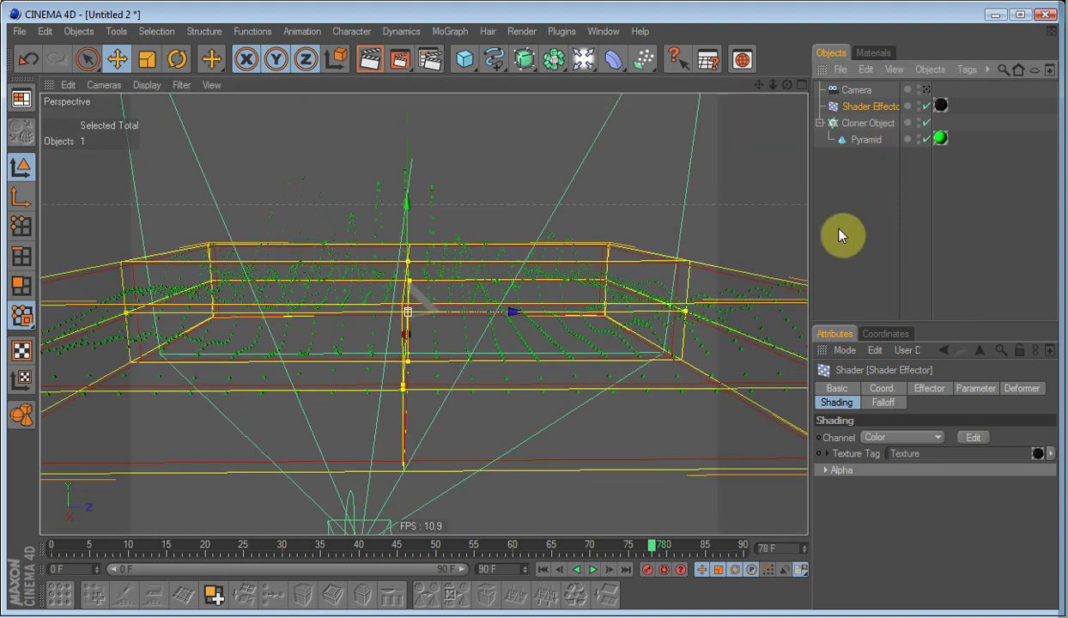
{"action": "left_click", "coordinate": [838, 228]}
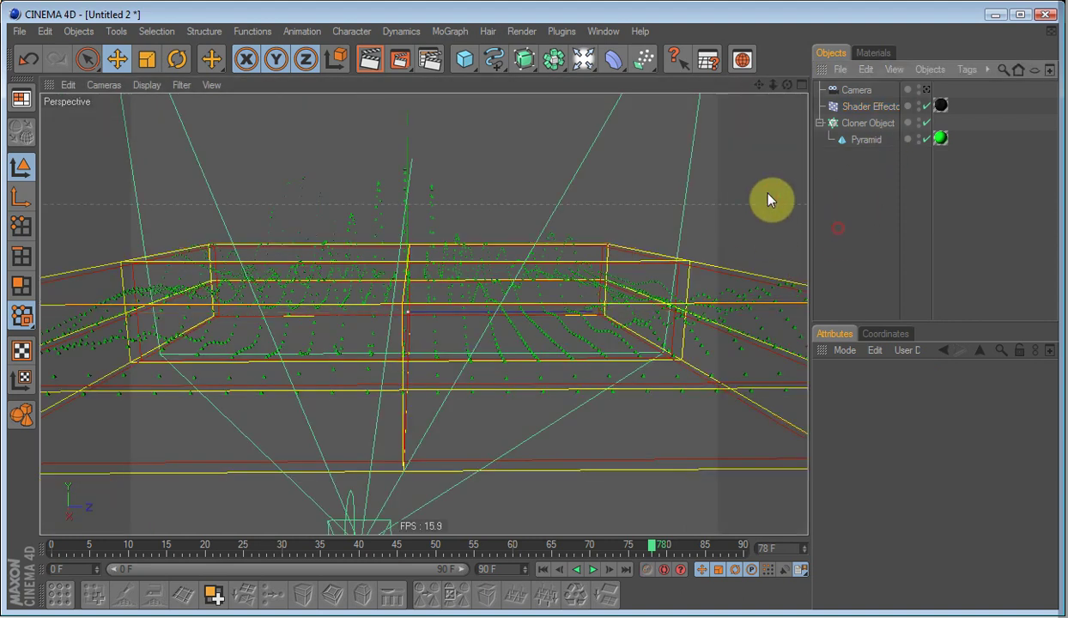
{"action": "left_click", "coordinate": [927, 89]}
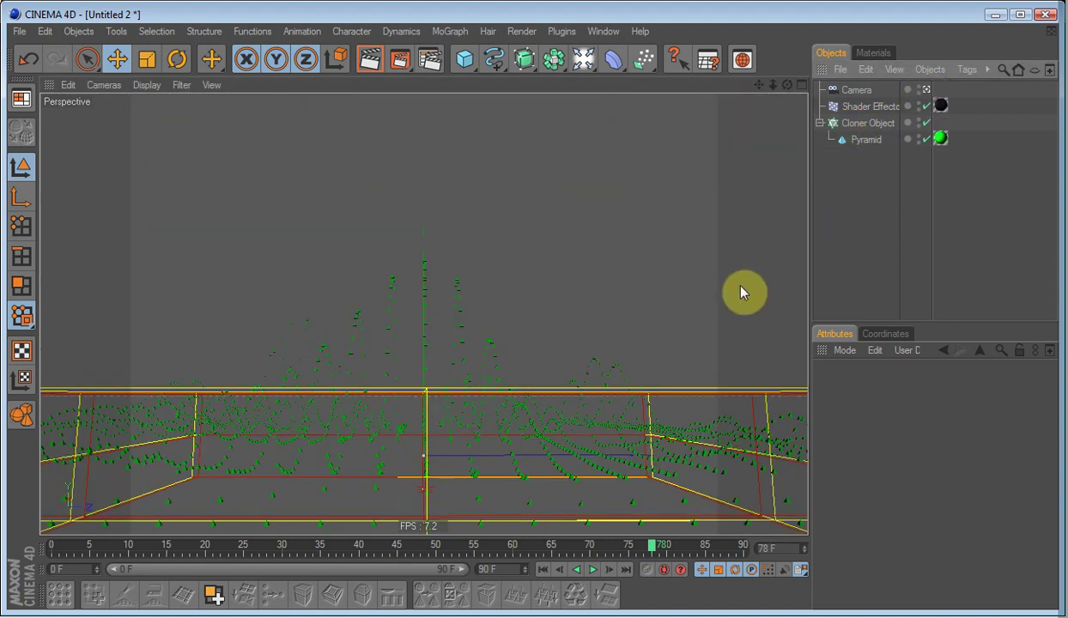
Leave the camera view and enable the camera's front blur, with its end at about 1597 m
{"action": "left_click", "coordinate": [858, 91]}
{"action": "left_click", "coordinate": [927, 90]}
{"action": "left_click_drag", "start_coordinate": [848, 285], "coordinate": [915, 259], "text": "alt"}
{"action": "right_click_drag", "start_coordinate": [539, 289], "coordinate": [635, 331], "text": "alt"}
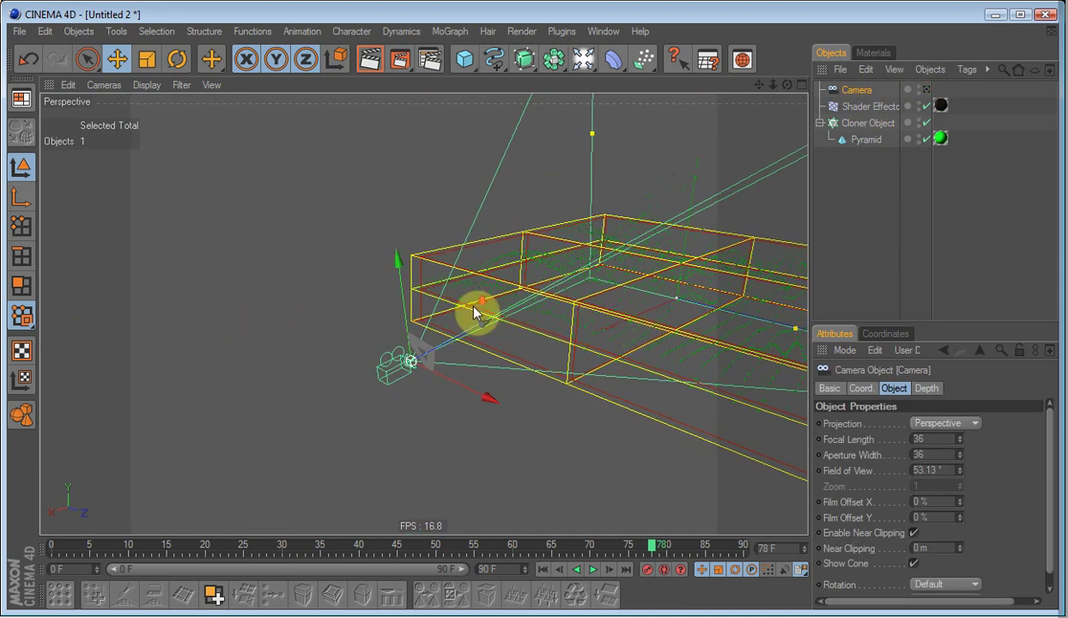
{"action": "left_click_drag", "start_coordinate": [480, 309], "coordinate": [661, 307], "text": "alt"}
{"action": "left_click_drag", "start_coordinate": [455, 350], "coordinate": [550, 327], "text": "alt"}
{"action": "left_click", "coordinate": [925, 388]}
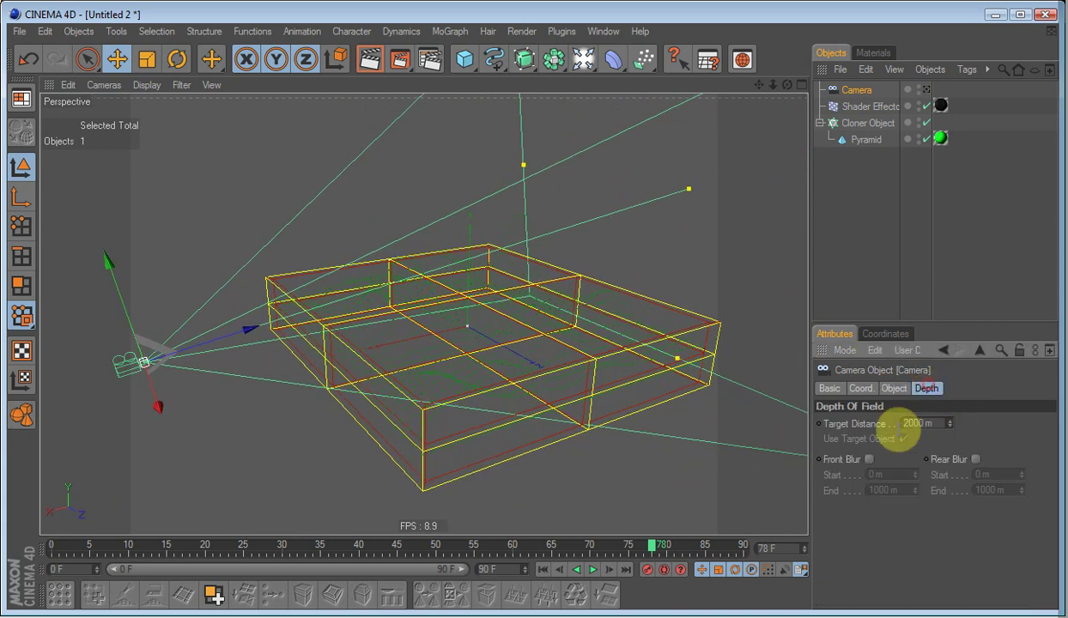
{"action": "left_click", "coordinate": [868, 459]}
{"action": "left_click_drag", "start_coordinate": [417, 304], "coordinate": [509, 288], "text": "alt"}
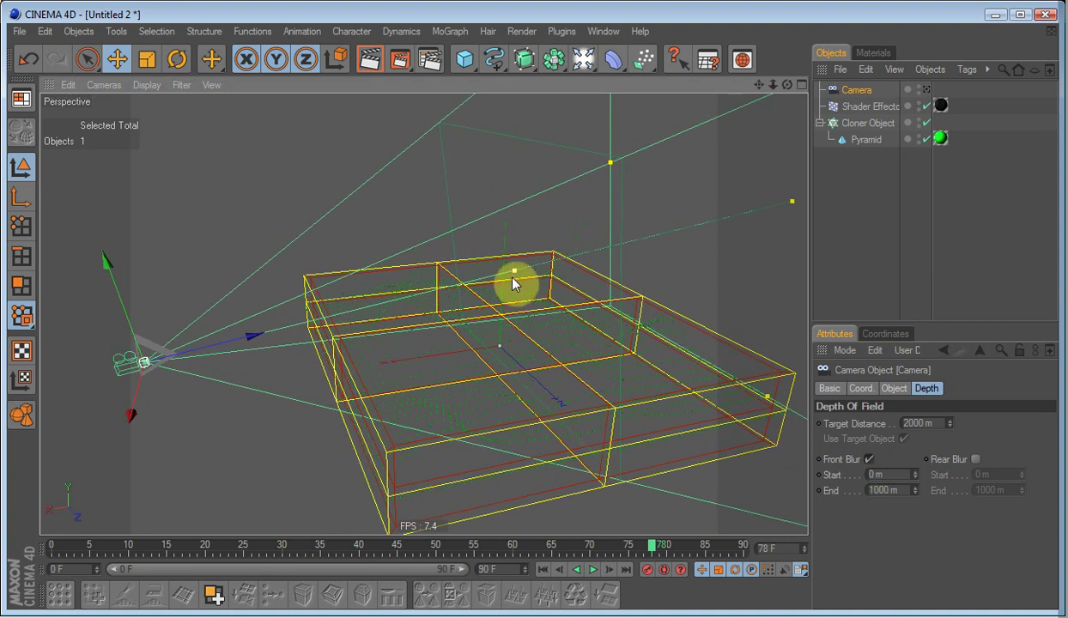
{"action": "left_click_drag", "start_coordinate": [401, 300], "coordinate": [300, 343]}
{"action": "left_click_drag", "start_coordinate": [456, 300], "coordinate": [479, 321], "text": "alt"}
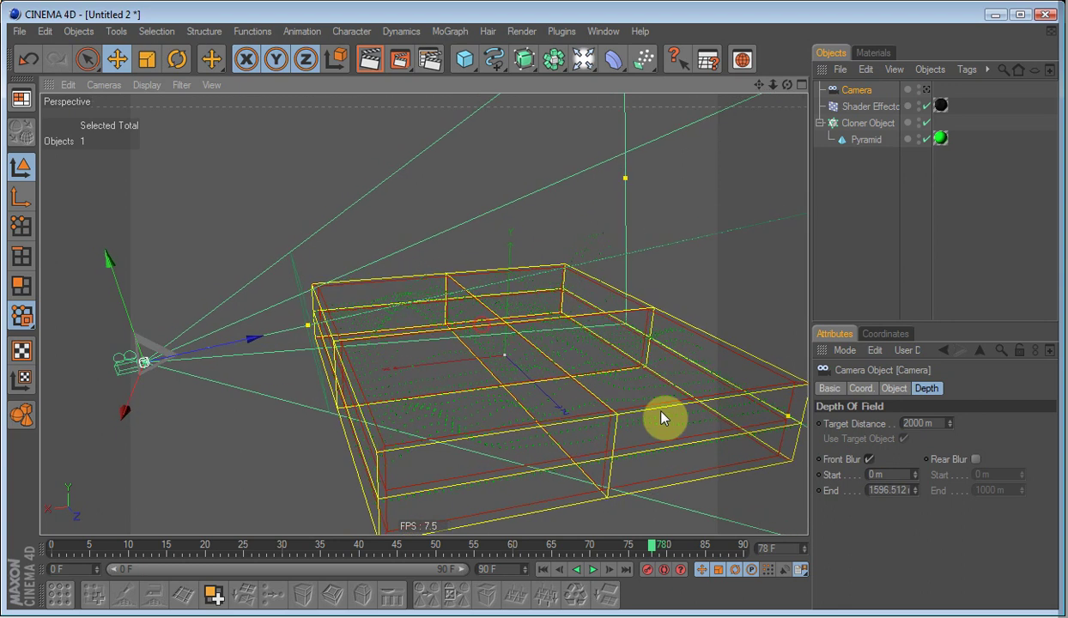
{"action": "left_click", "coordinate": [976, 460]}
{"action": "left_click", "coordinate": [976, 460]}
{"action": "scroll", "coordinate": [598, 309], "scroll_direction": "down", "scroll_amount": 5}
{"action": "scroll", "coordinate": [592, 343], "scroll_direction": "up", "scroll_amount": 2}
{"action": "left_click_drag", "start_coordinate": [588, 369], "coordinate": [557, 357], "text": "alt"}
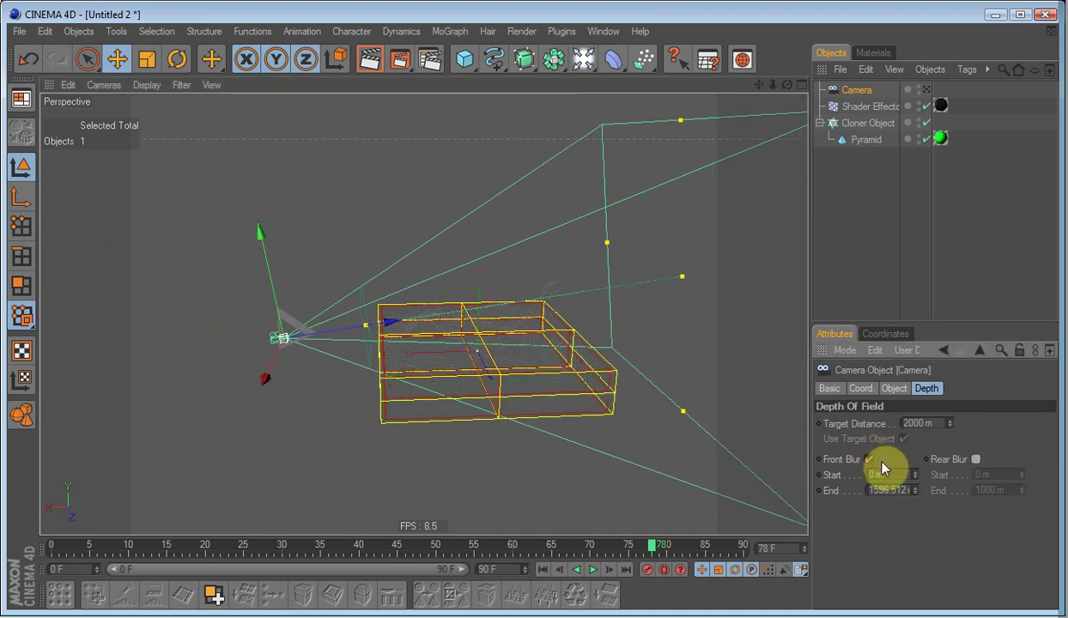
Refine the camera's depth range to a target distance of about 2078 m and front blur end of about 1631 m, and look through the camera
{"action": "scroll", "coordinate": [522, 330], "scroll_direction": "up", "scroll_amount": 5}
{"action": "middle_click_drag", "start_coordinate": [482, 386], "coordinate": [485, 344], "text": "alt"}
{"action": "mouse_move", "coordinate": [336, 295]}
{"action": "left_mouse_down", "text": "alt"}
{"action": "mouse_move", "coordinate": [553, 334]}
{"action": "mouse_move", "coordinate": [543, 417]}
{"action": "mouse_move", "coordinate": [325, 299]}
{"action": "mouse_move", "coordinate": [390, 281]}
{"action": "mouse_move", "coordinate": [349, 308]}
{"action": "left_mouse_up", "text": "alt"}
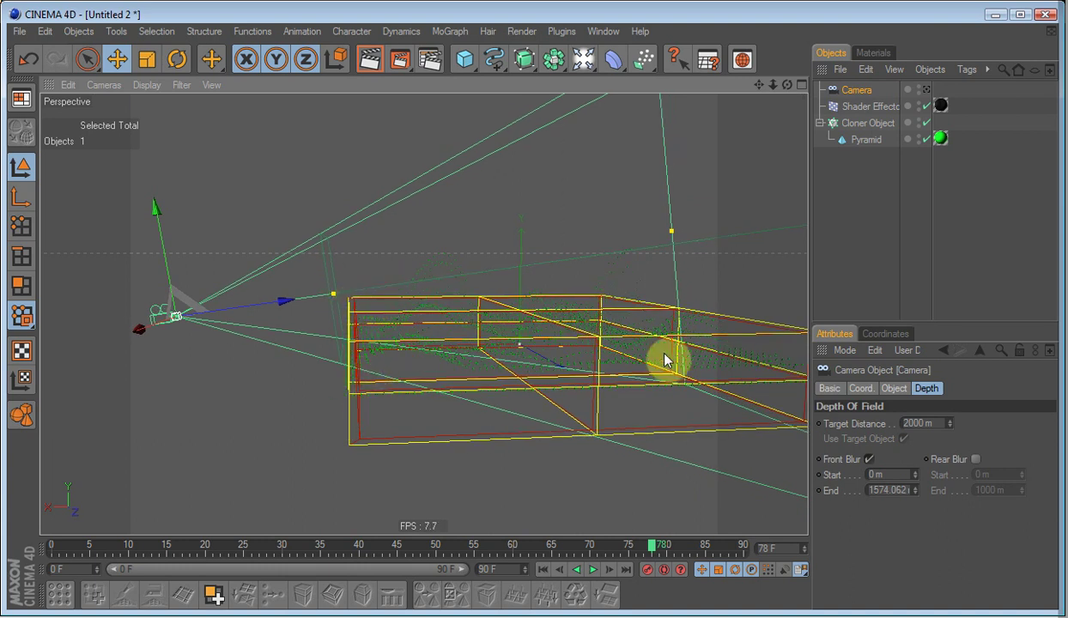
{"action": "left_click_drag", "start_coordinate": [576, 309], "coordinate": [600, 246], "text": "alt"}
{"action": "left_click_drag", "start_coordinate": [399, 301], "coordinate": [370, 290], "text": "alt"}
{"action": "left_click", "coordinate": [927, 89]}
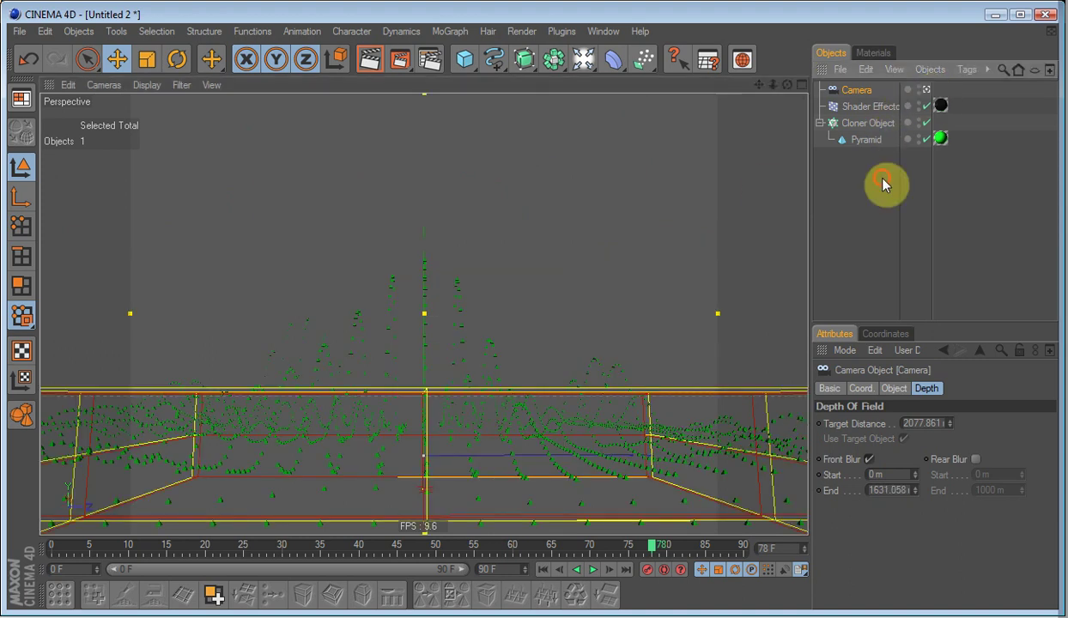
{"action": "left_click", "coordinate": [882, 175]}
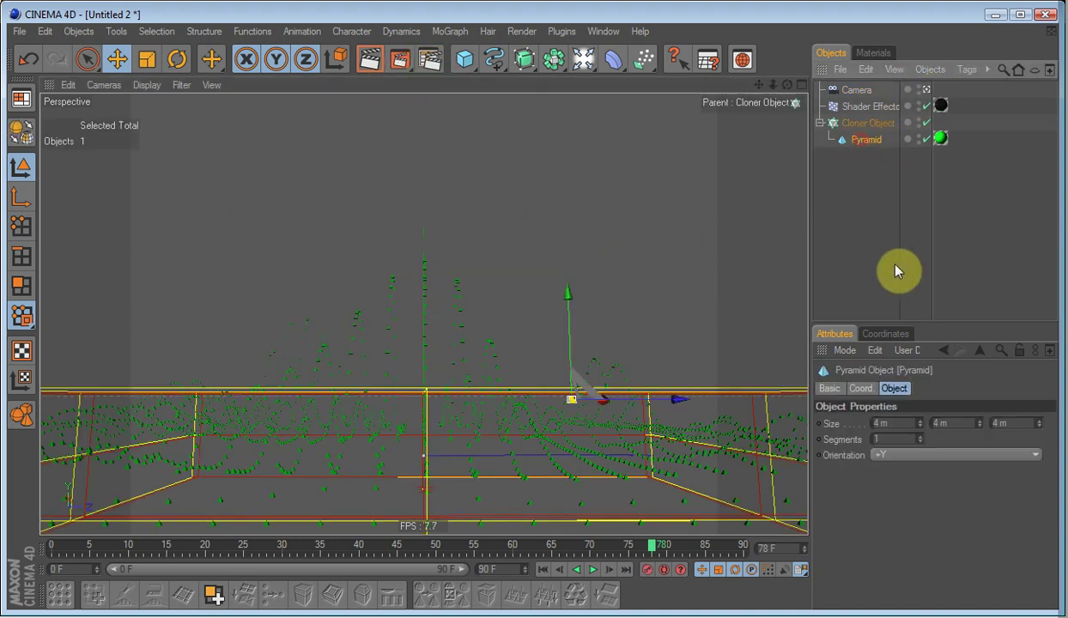
Set the cloned pyramid's size to 2 m along all three axes
{"action": "double_click", "coordinate": [905, 425]}
{"action": "type", "text": "2"}
{"action": "double_click", "coordinate": [965, 421]}
{"action": "type", "text": "2"}
{"action": "left_click", "coordinate": [1018, 422]}
{"action": "type", "text": "2"}
{"action": "key", "text": "Return"}
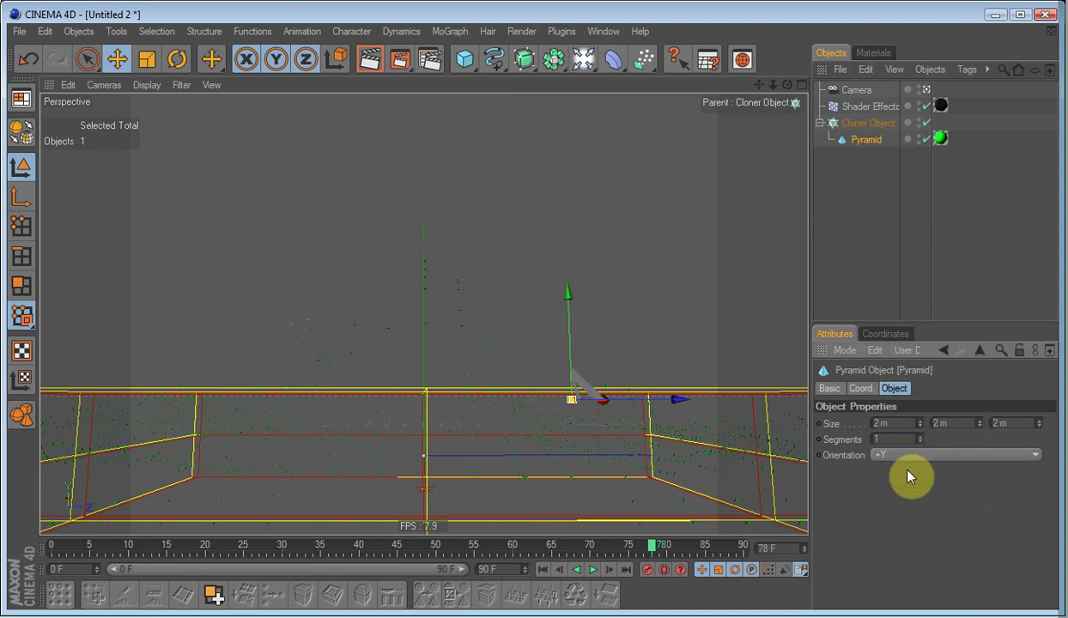
Set the viewport's level of detail to High and clear the object selection
{"action": "left_click", "coordinate": [144, 85]}
{"action": "mouse_move", "coordinate": [163, 108]}
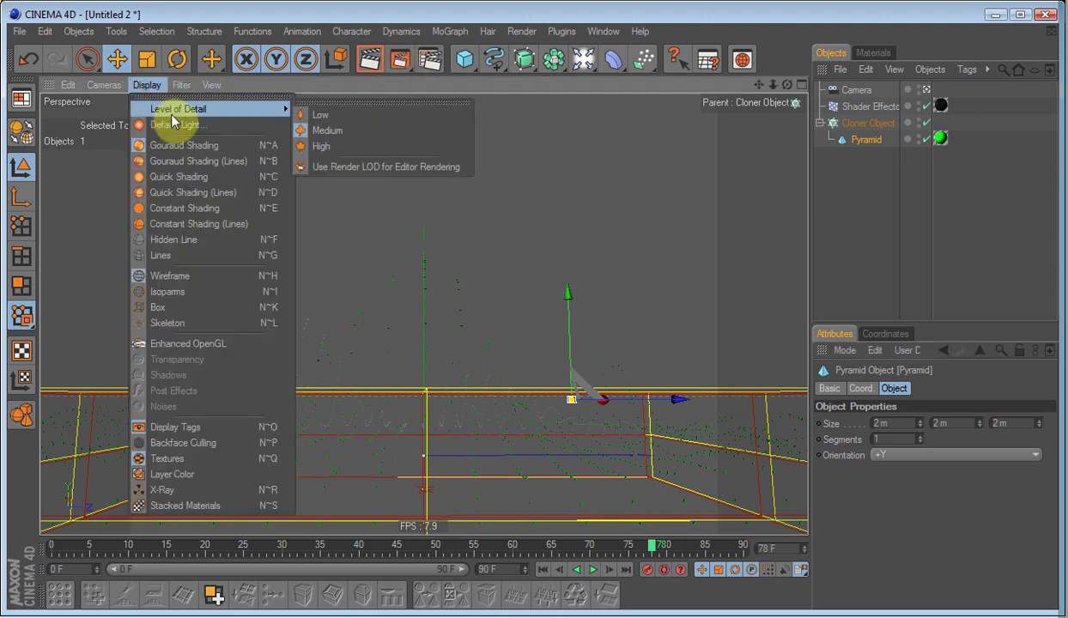
{"action": "left_click", "coordinate": [323, 147]}
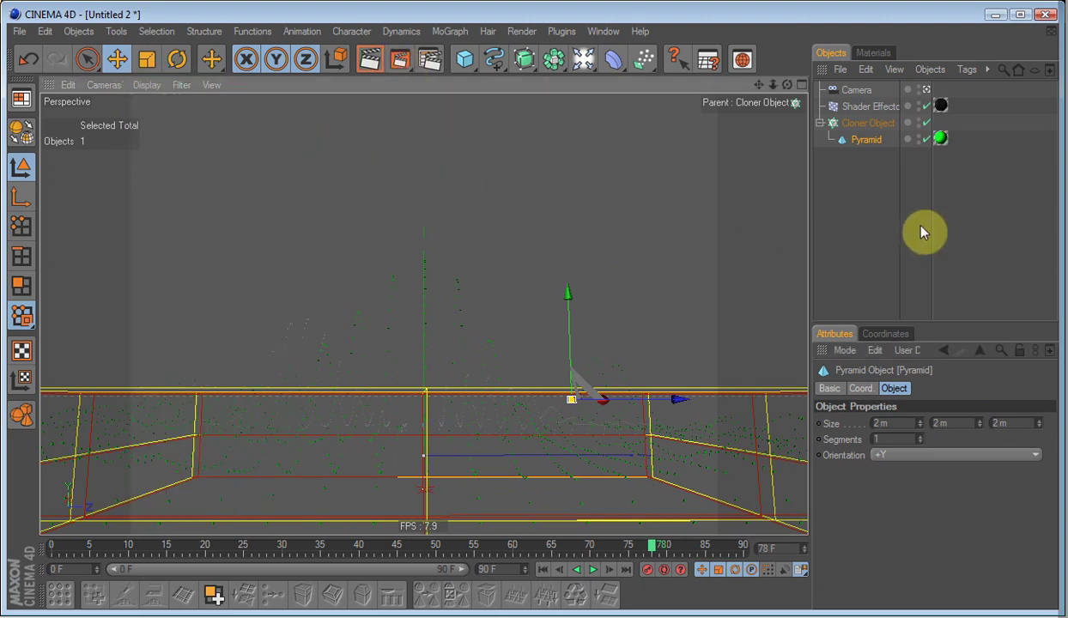
{"action": "left_click", "coordinate": [861, 257]}
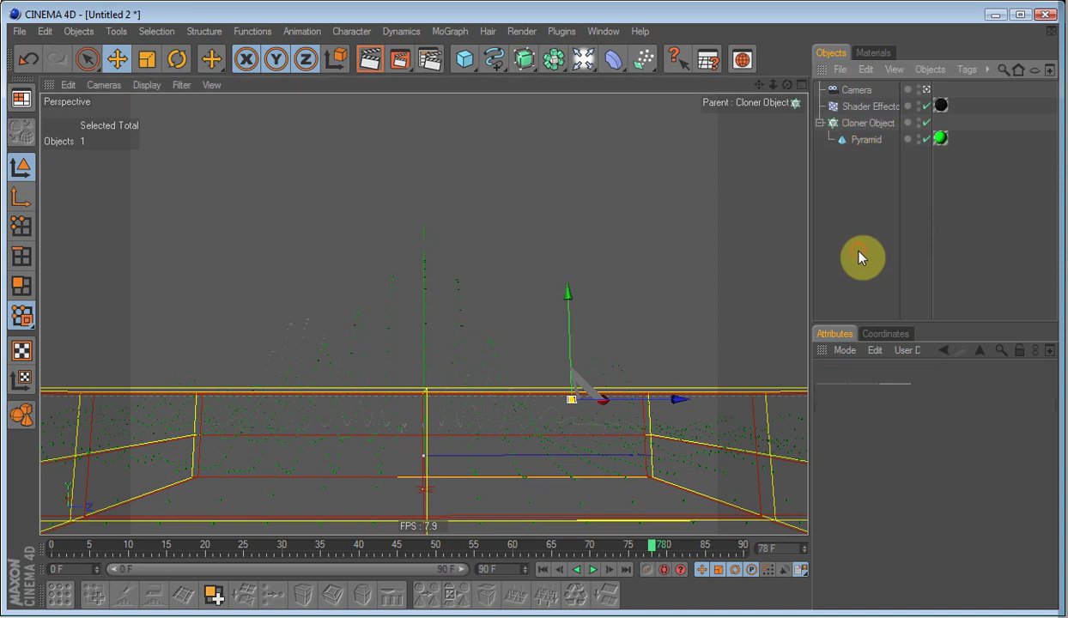
Inspect the Cloner Object's object properties, including the Render Instances option
{"action": "left_click", "coordinate": [861, 127]}
{"action": "left_click", "coordinate": [929, 389]}
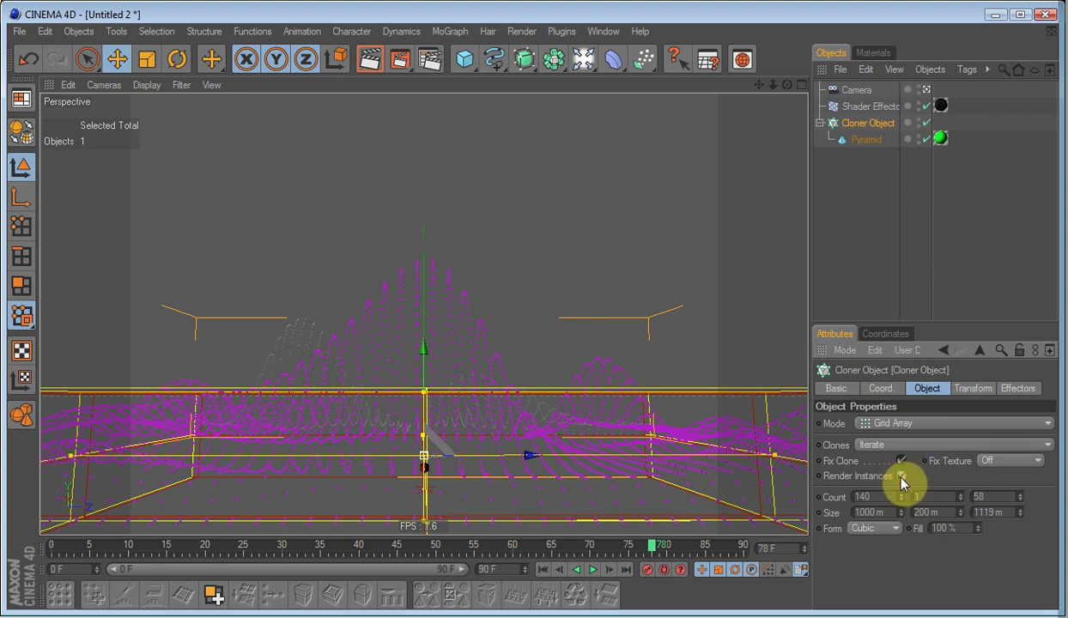
{"action": "left_click", "coordinate": [826, 219]}
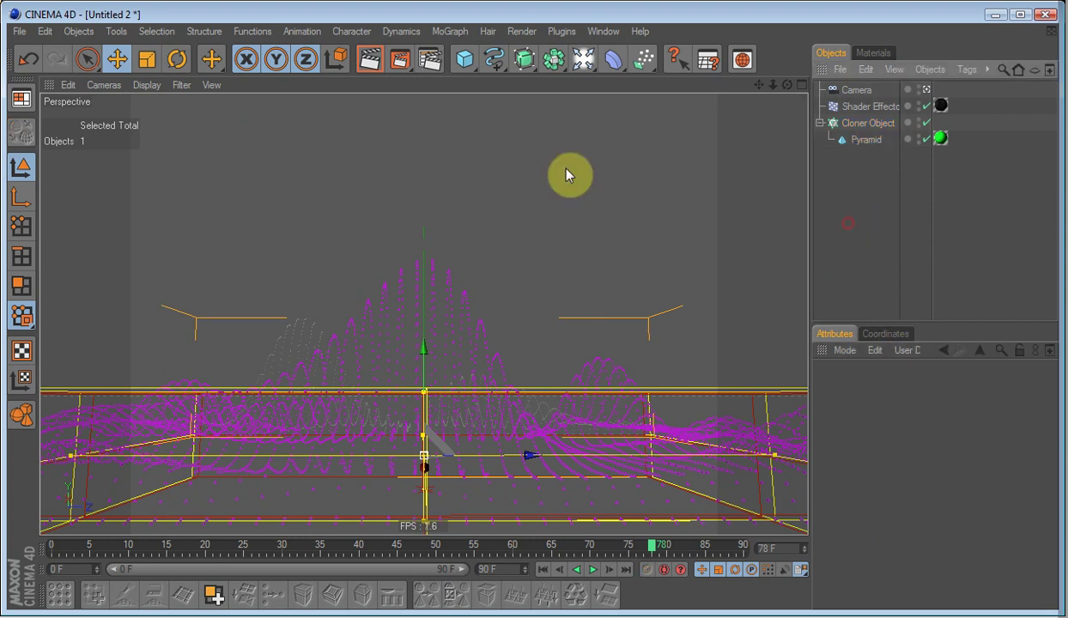
In the render settings, choose the HDV/HDTV 720 25 output preset and set the frame range to All Frames
{"action": "left_click", "coordinate": [429, 62]}
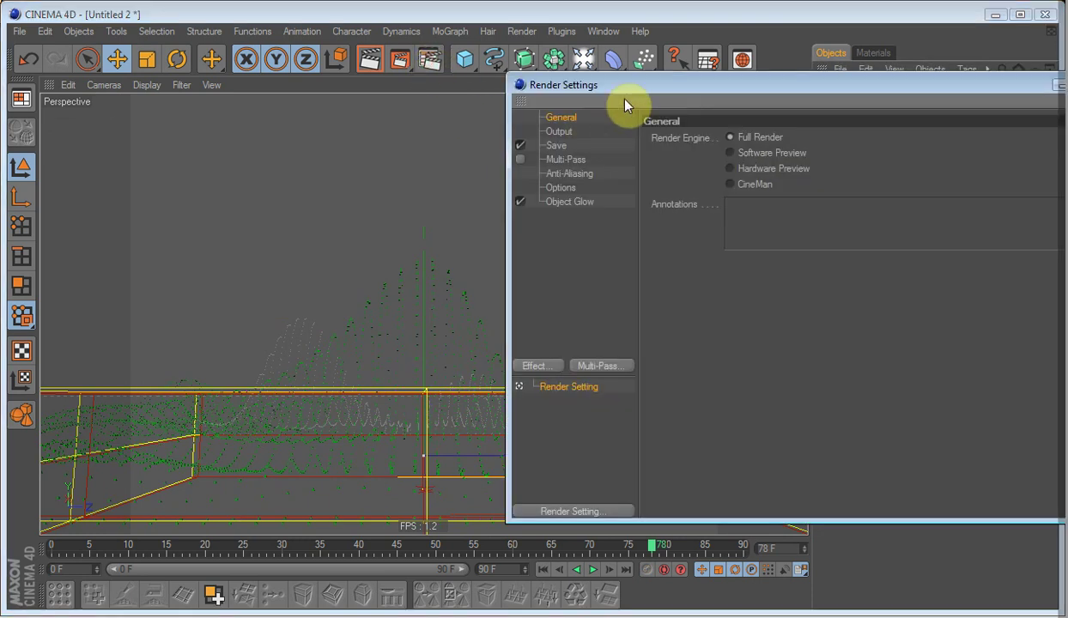
{"action": "left_click_drag", "start_coordinate": [567, 85], "coordinate": [400, 102]}
{"action": "left_click", "coordinate": [378, 149]}
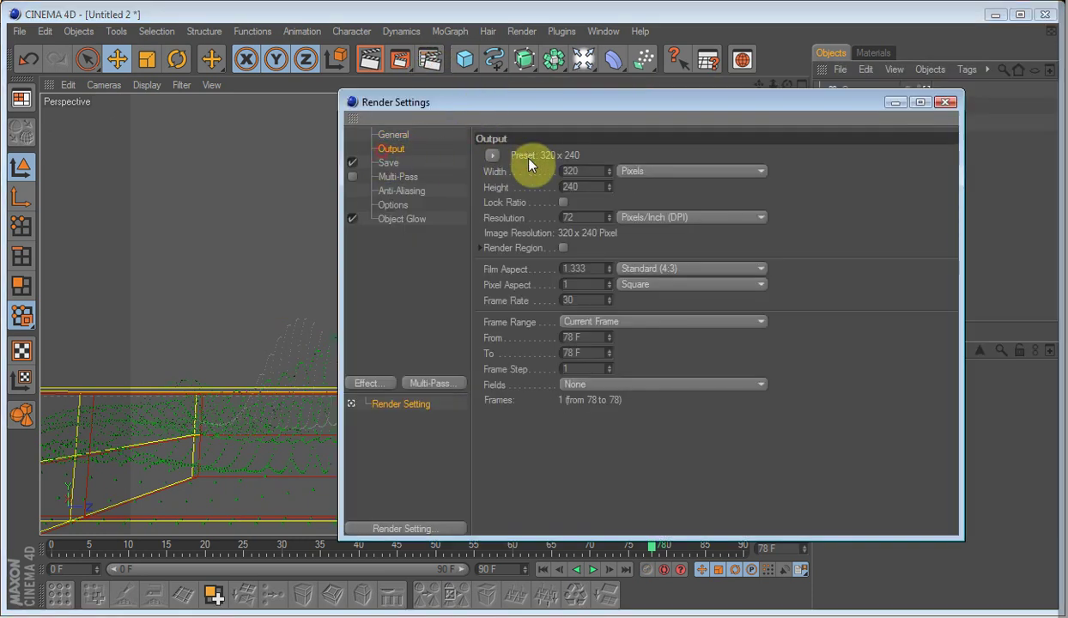
{"action": "left_click", "coordinate": [492, 156]}
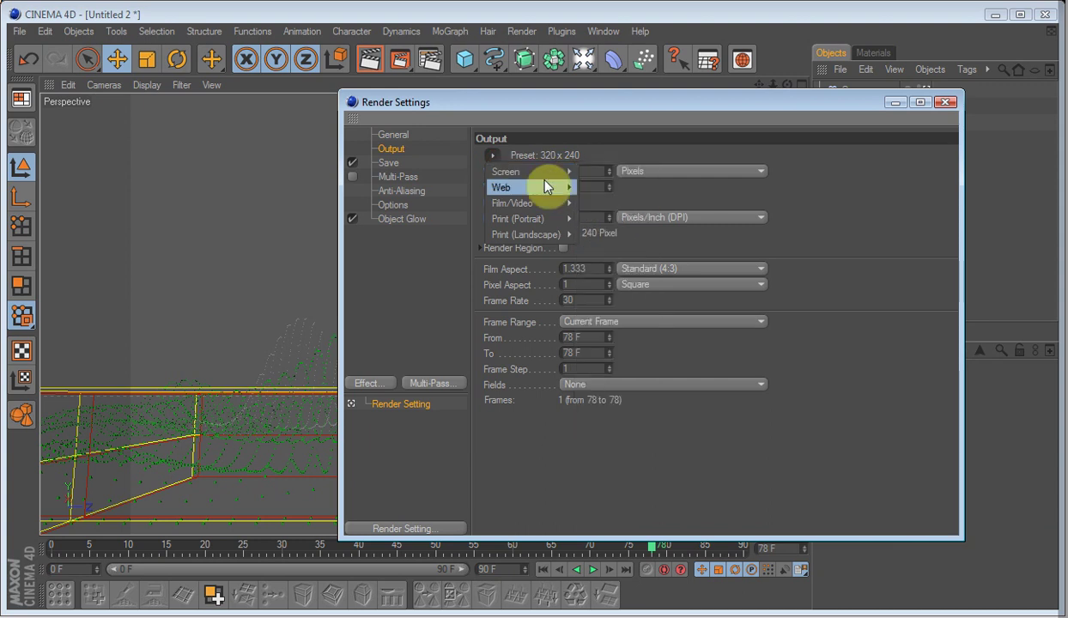
{"action": "mouse_move", "coordinate": [531, 190]}
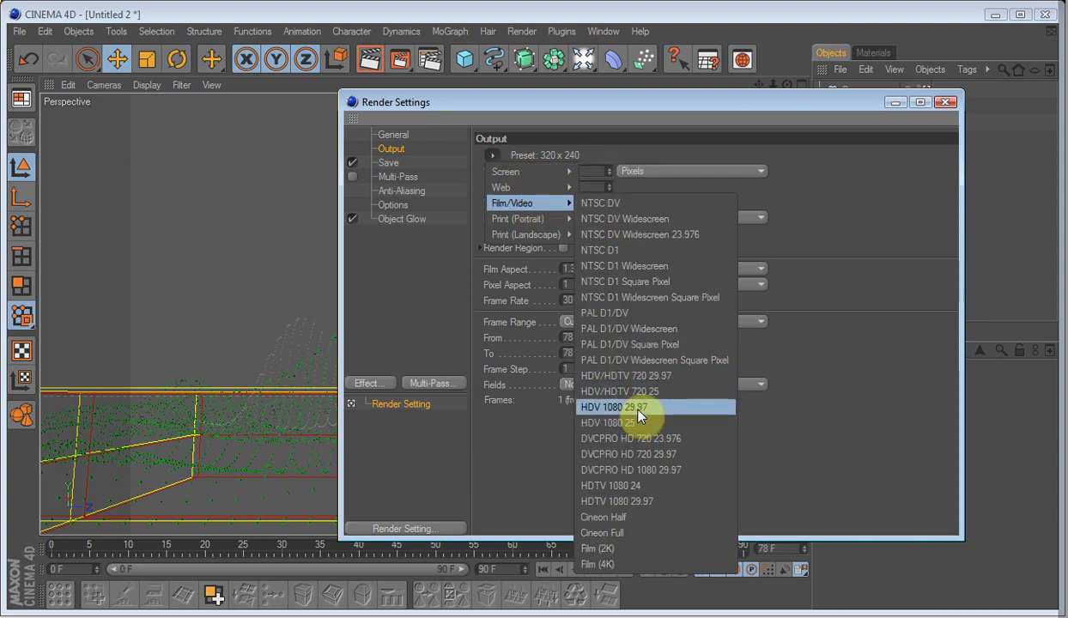
{"action": "left_click", "coordinate": [646, 391]}
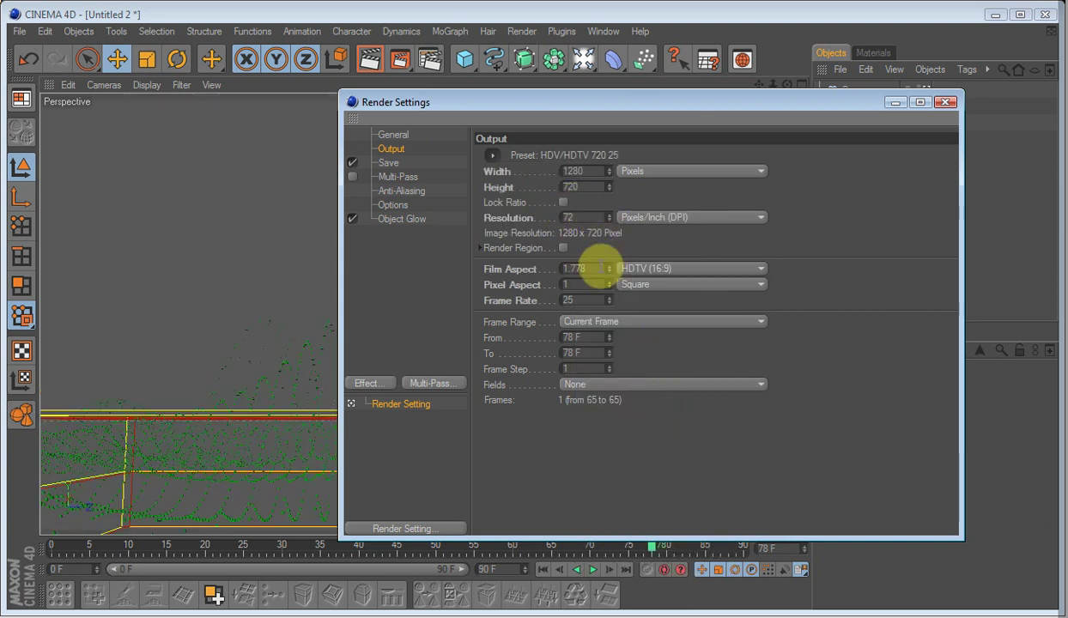
{"action": "left_click", "coordinate": [606, 323]}
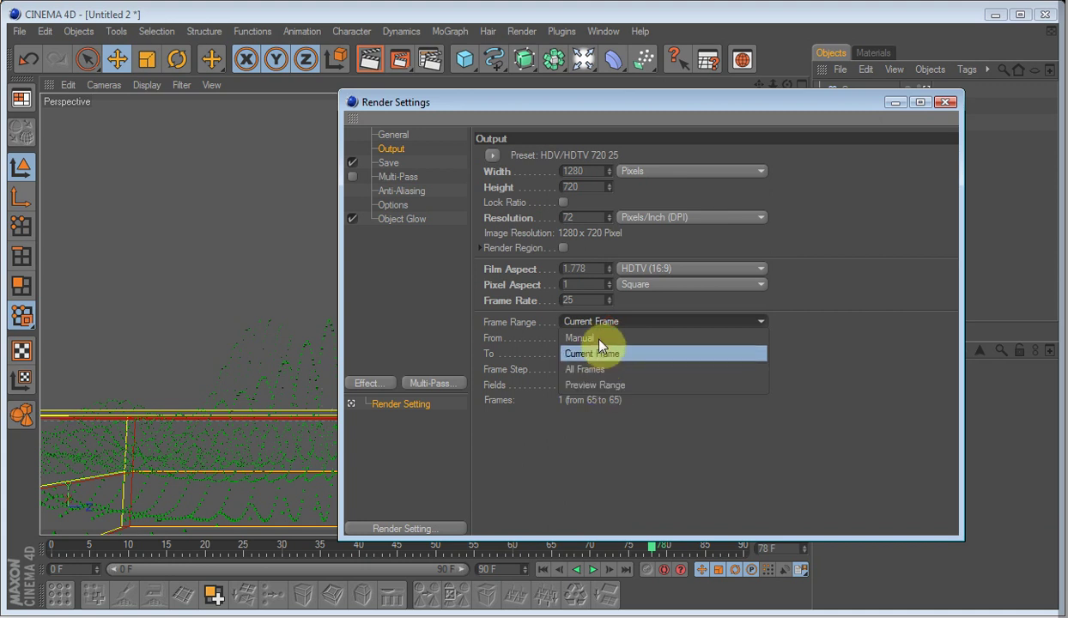
{"action": "left_click", "coordinate": [600, 370]}
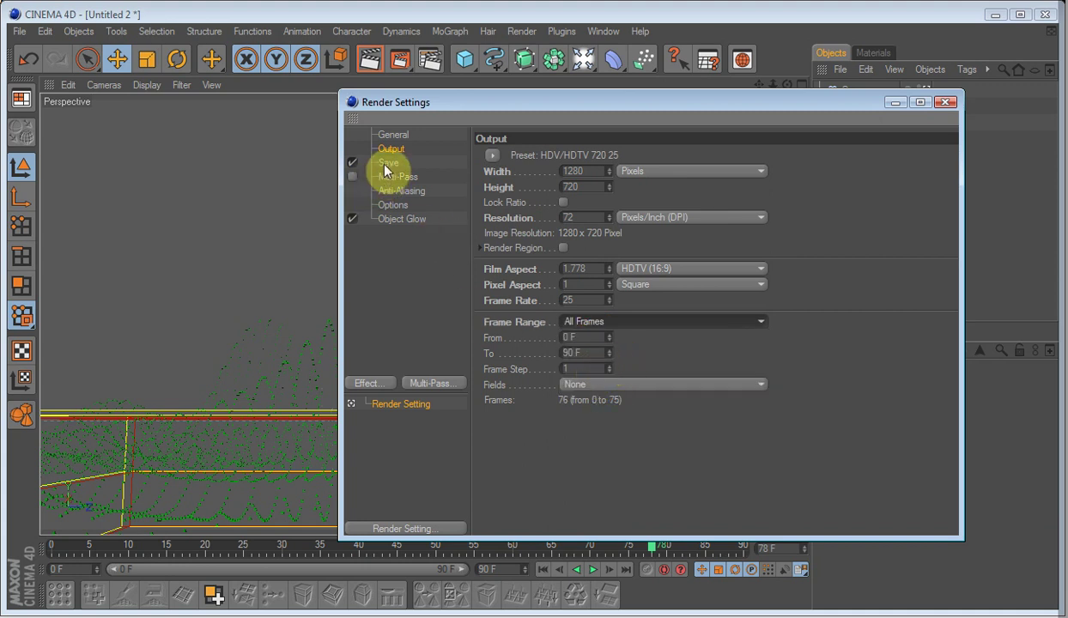
Enable multi-pass rendering and add the RGBA Image and Depth passes
{"action": "left_click", "coordinate": [354, 177]}
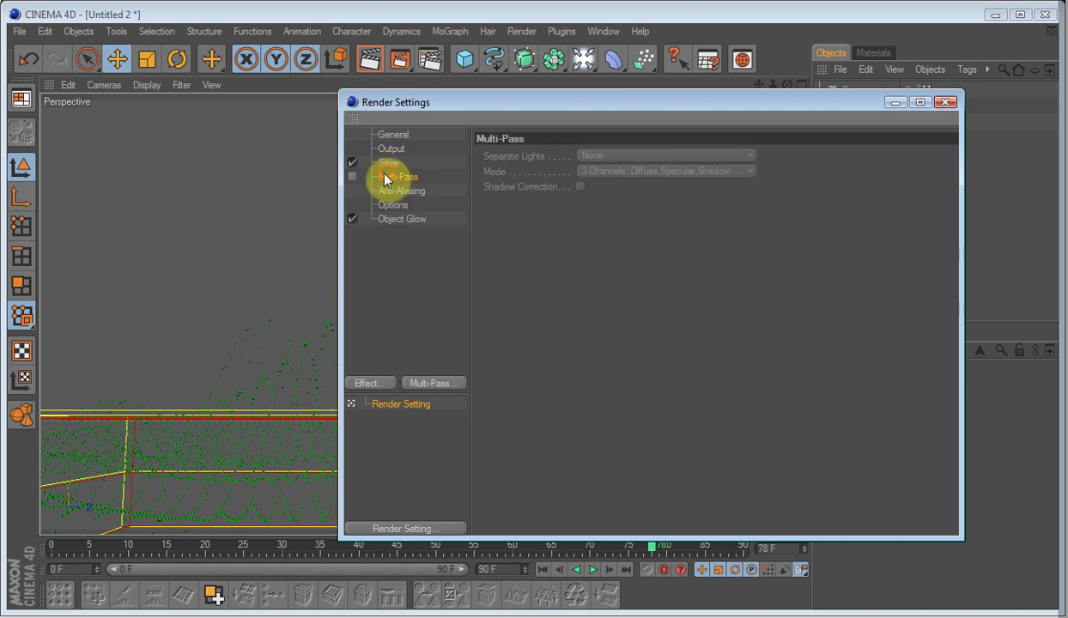
{"action": "left_click", "coordinate": [422, 386]}
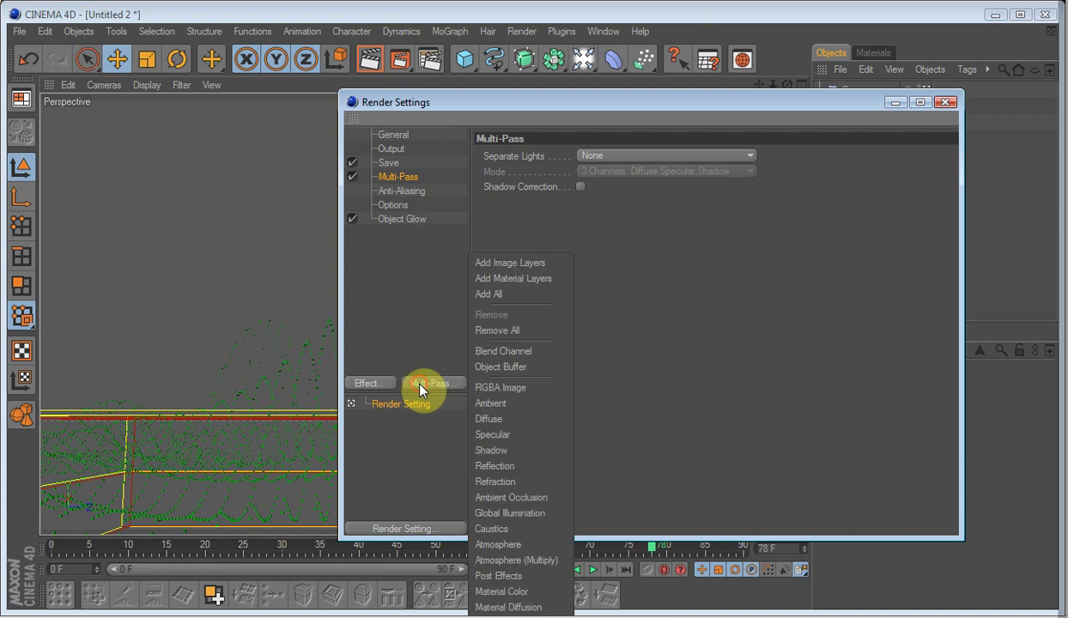
{"action": "left_click", "coordinate": [499, 391]}
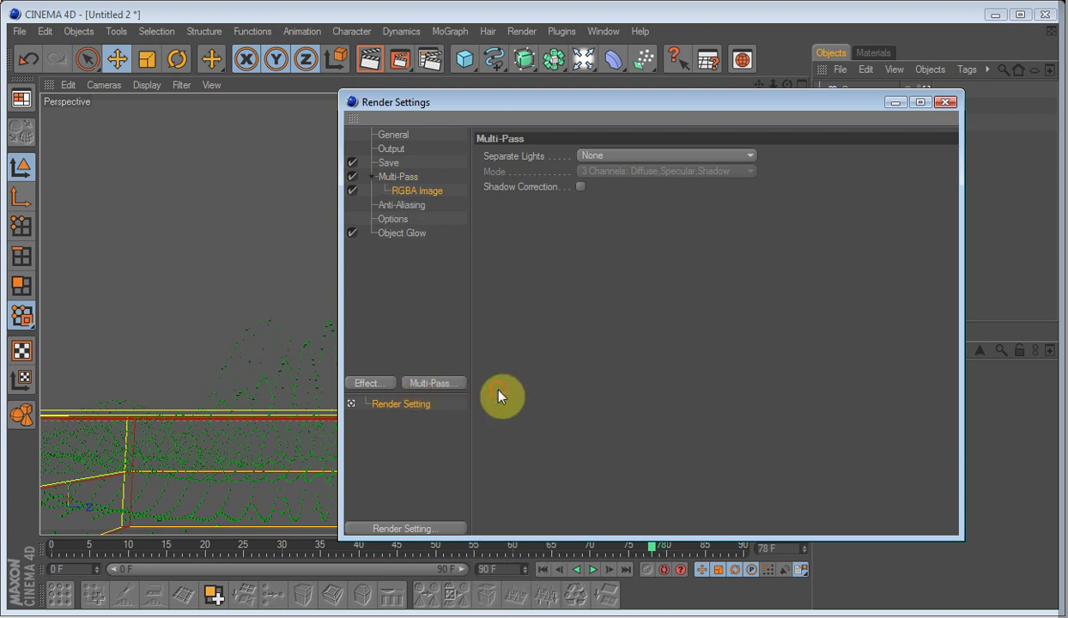
{"action": "left_click", "coordinate": [433, 383]}
{"action": "left_click", "coordinate": [492, 617]}
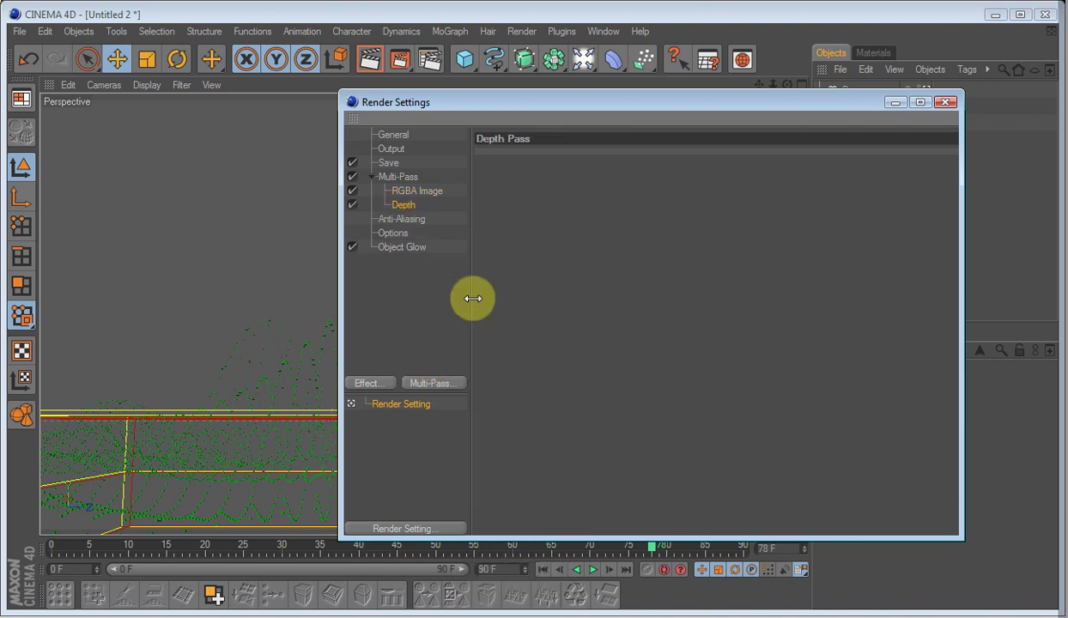
Review the anti-aliasing and remaining render options, and add the Depth of Field effect
{"action": "left_click", "coordinate": [410, 219]}
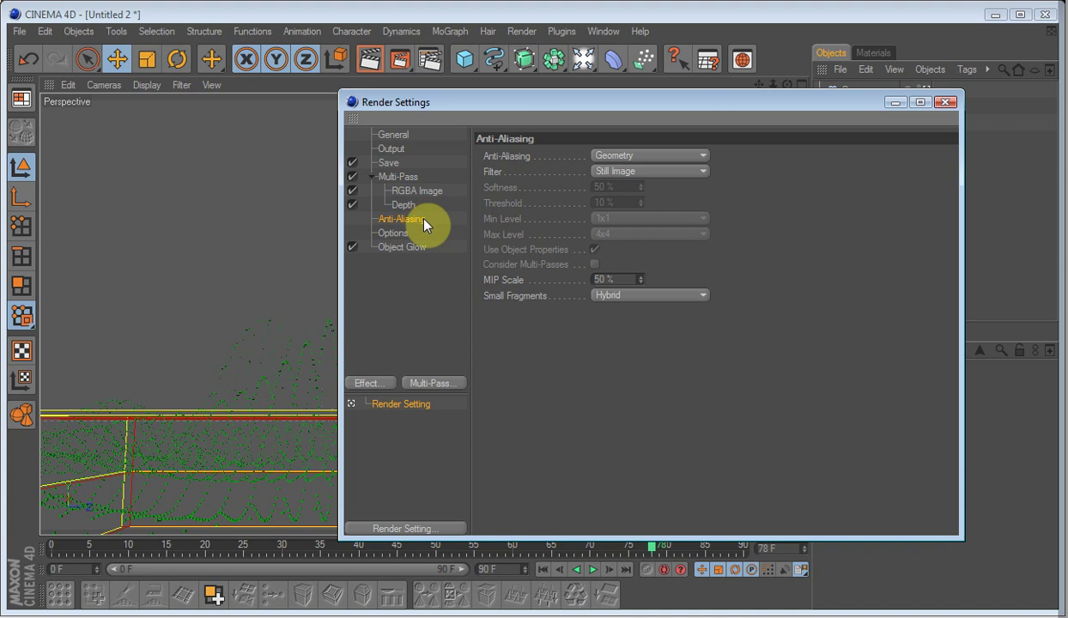
{"action": "left_click", "coordinate": [406, 233]}
{"action": "left_click", "coordinate": [402, 246]}
{"action": "left_click", "coordinate": [431, 383]}
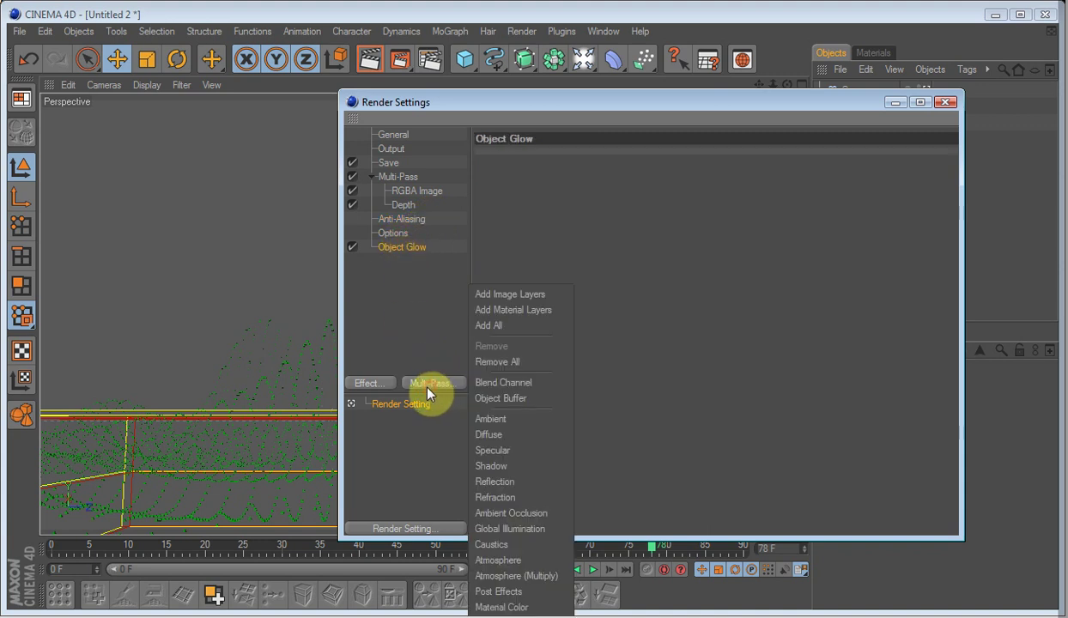
{"action": "left_click", "coordinate": [371, 382]}
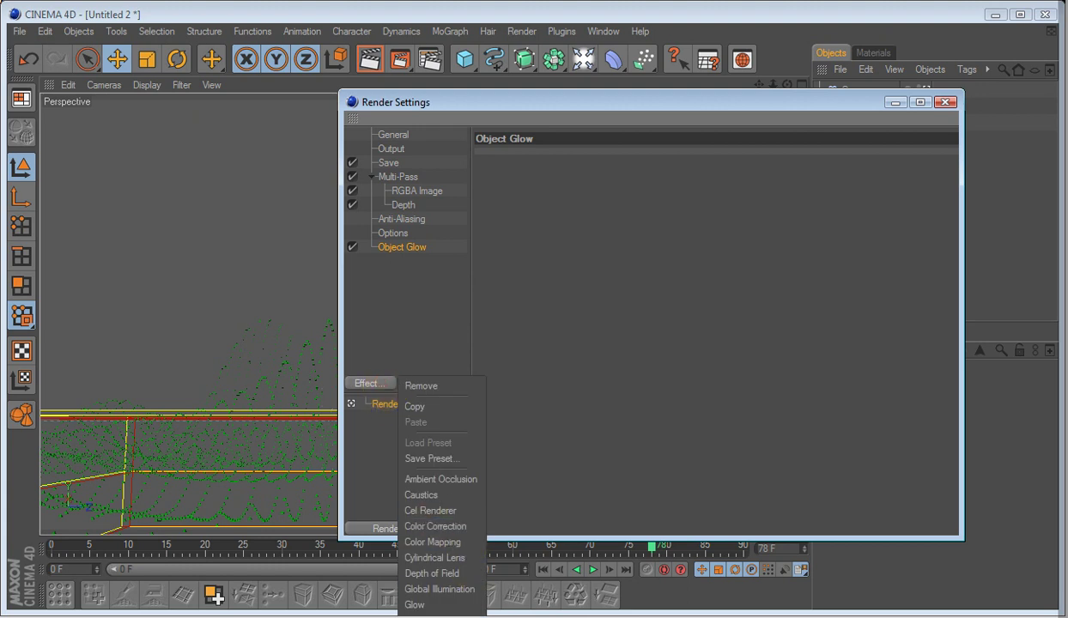
{"action": "left_click", "coordinate": [435, 575]}
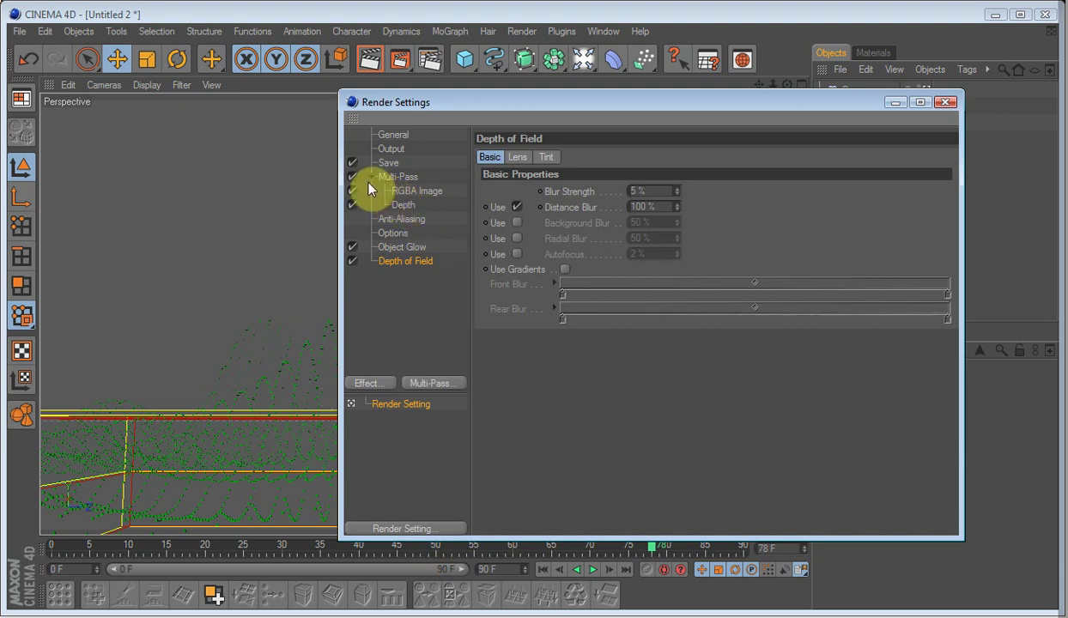
In the render's save settings, set the multi-pass image format to OpenEXR
{"action": "left_click", "coordinate": [372, 177]}
{"action": "left_click", "coordinate": [387, 162]}
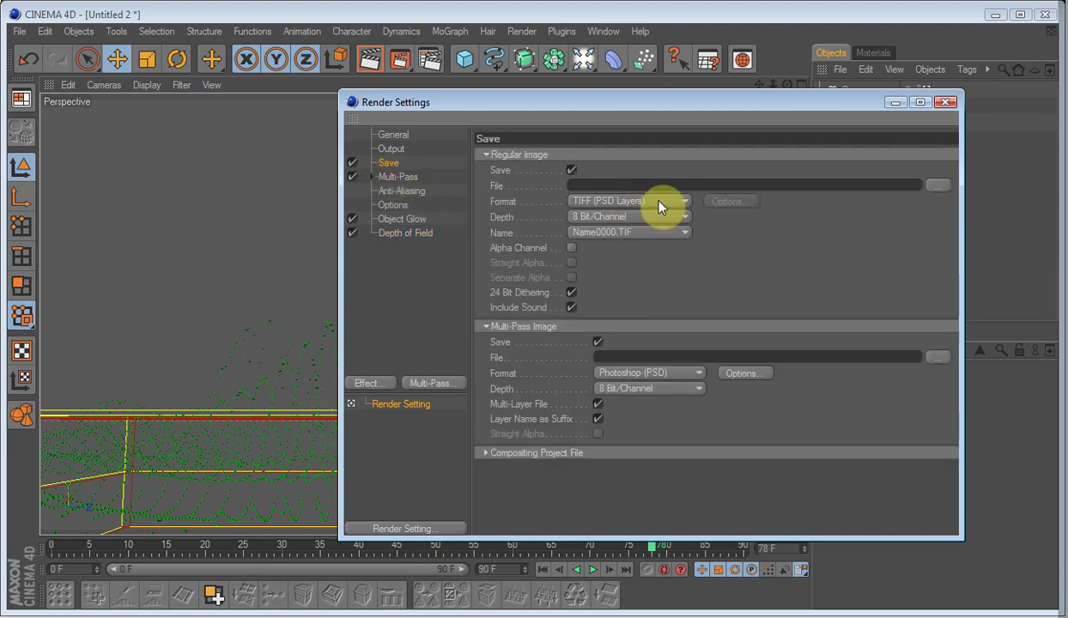
{"action": "left_click", "coordinate": [662, 374]}
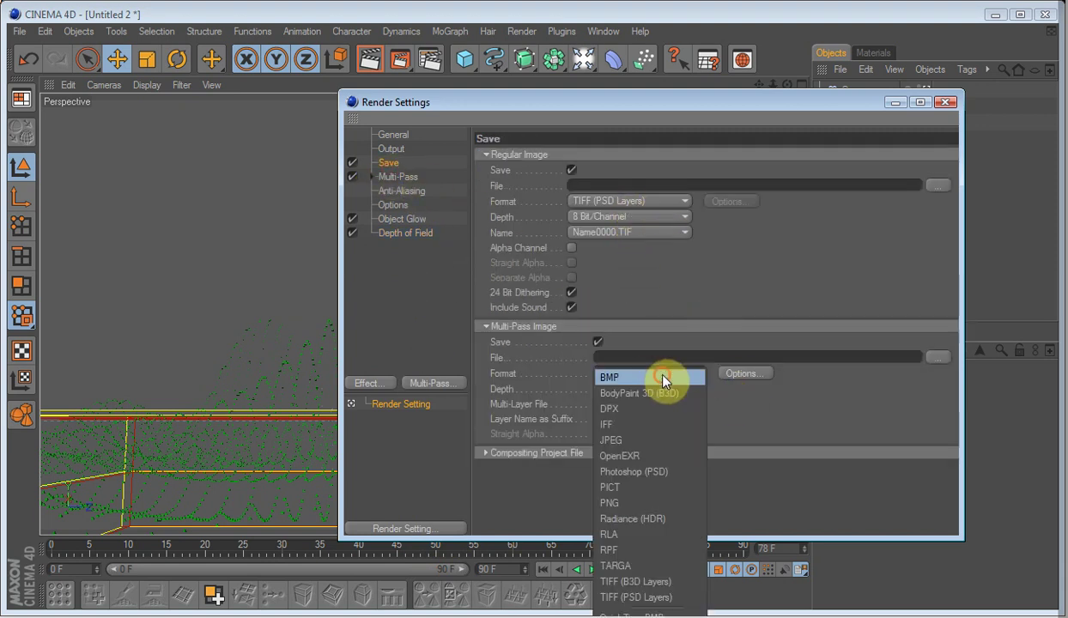
{"action": "left_click", "coordinate": [608, 377]}
{"action": "left_click", "coordinate": [678, 373]}
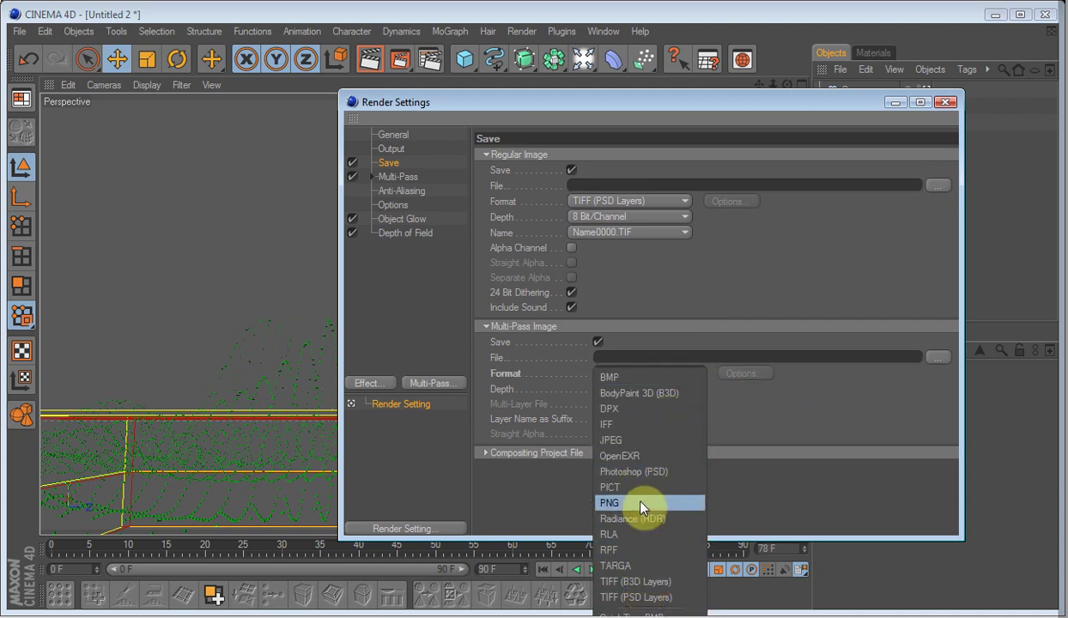
{"action": "left_click", "coordinate": [637, 455]}
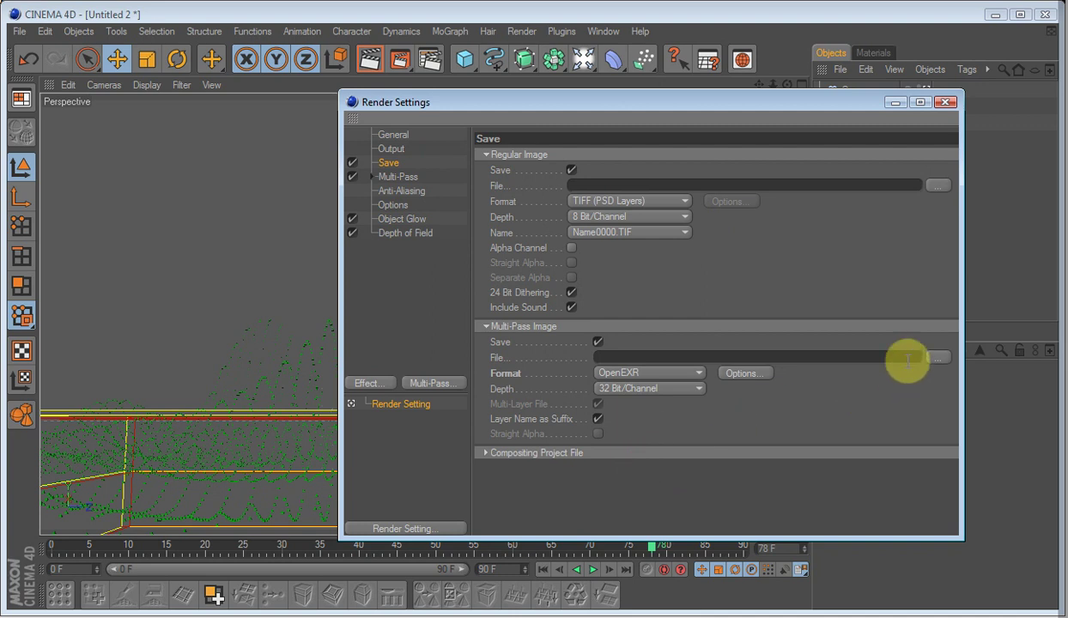
Set the multi-pass image to save as "green" inside a new Desktop folder named "Green effect"
{"action": "left_click", "coordinate": [938, 357]}
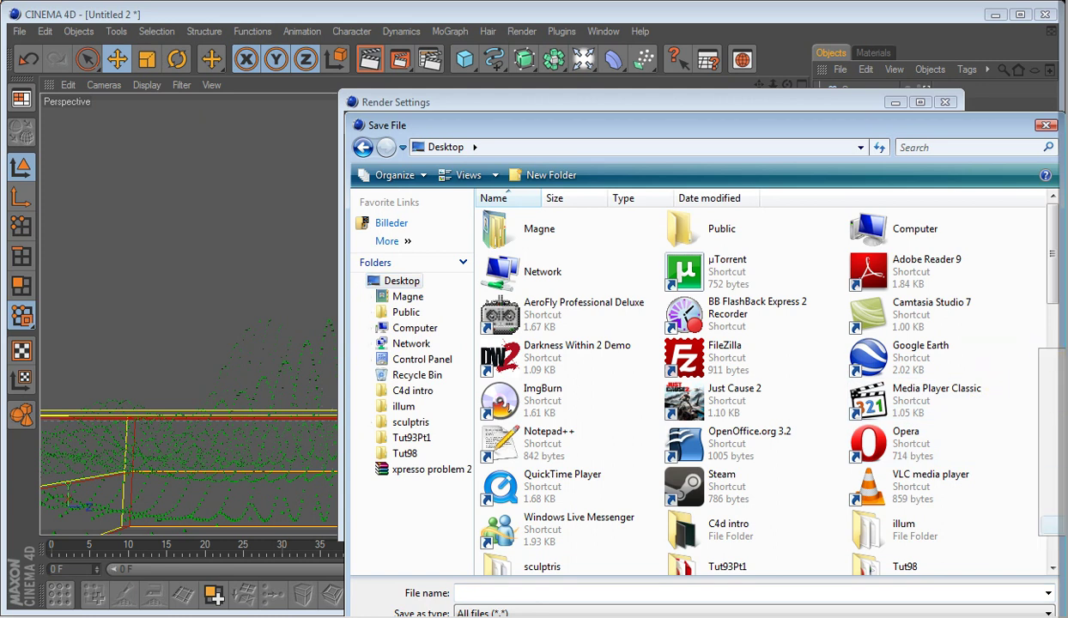
{"action": "right_click", "coordinate": [922, 513]}
{"action": "left_click", "coordinate": [929, 526]}
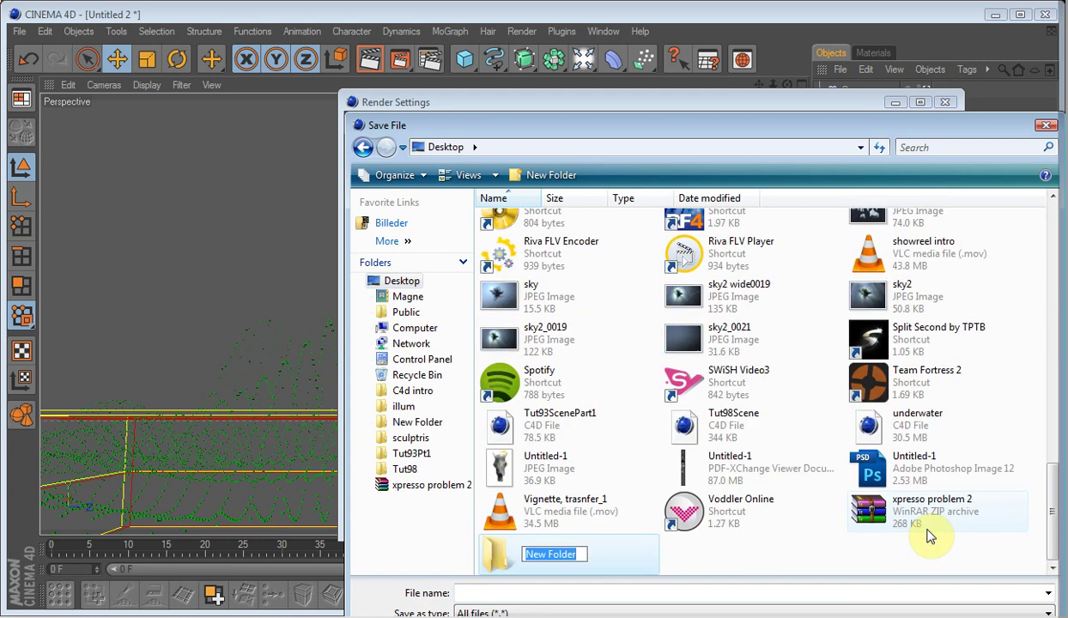
{"action": "type", "text": "Green effect"}
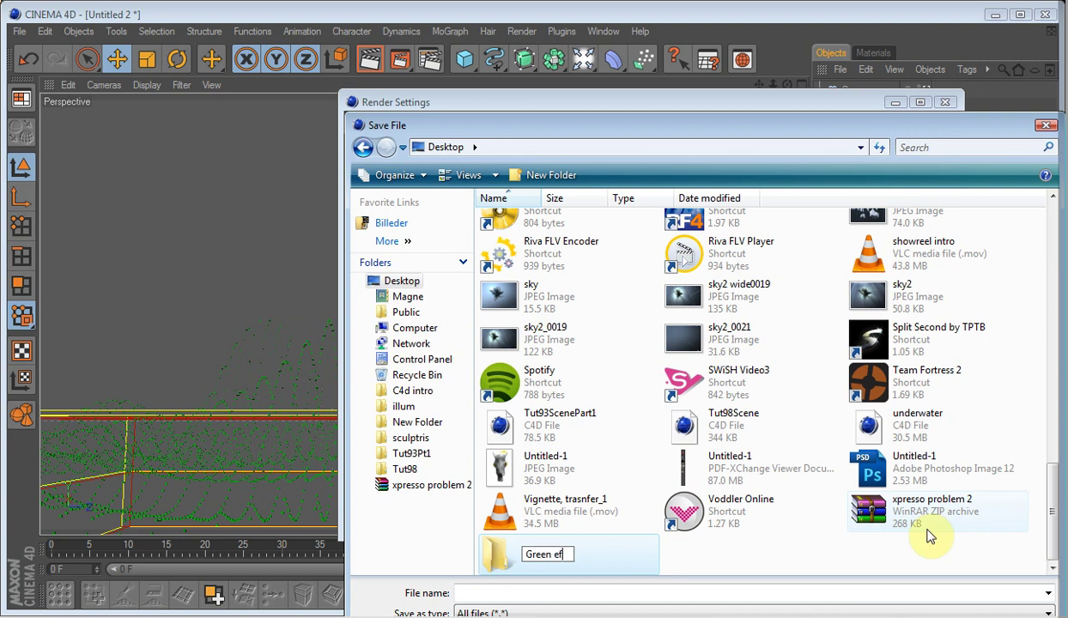
{"action": "key", "text": "Return"}
{"action": "key", "text": "Return"}
{"action": "left_click", "coordinate": [679, 590]}
{"action": "type", "text": "green"}
{"action": "key", "text": "Return"}
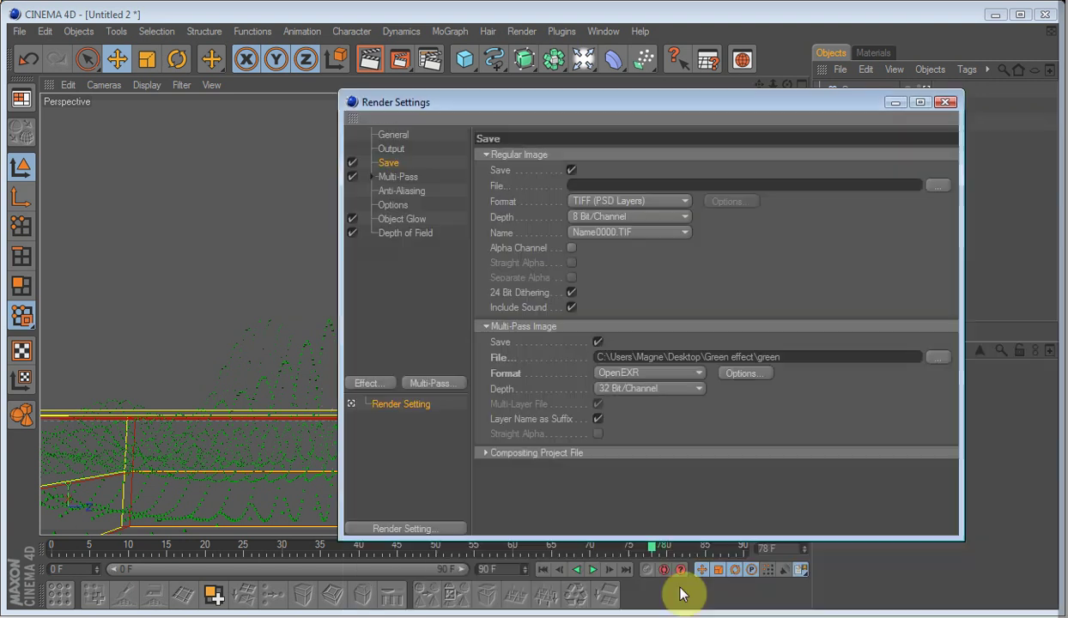
Set the multi-pass image format to Photoshop (PSD)
{"action": "left_click", "coordinate": [620, 375]}
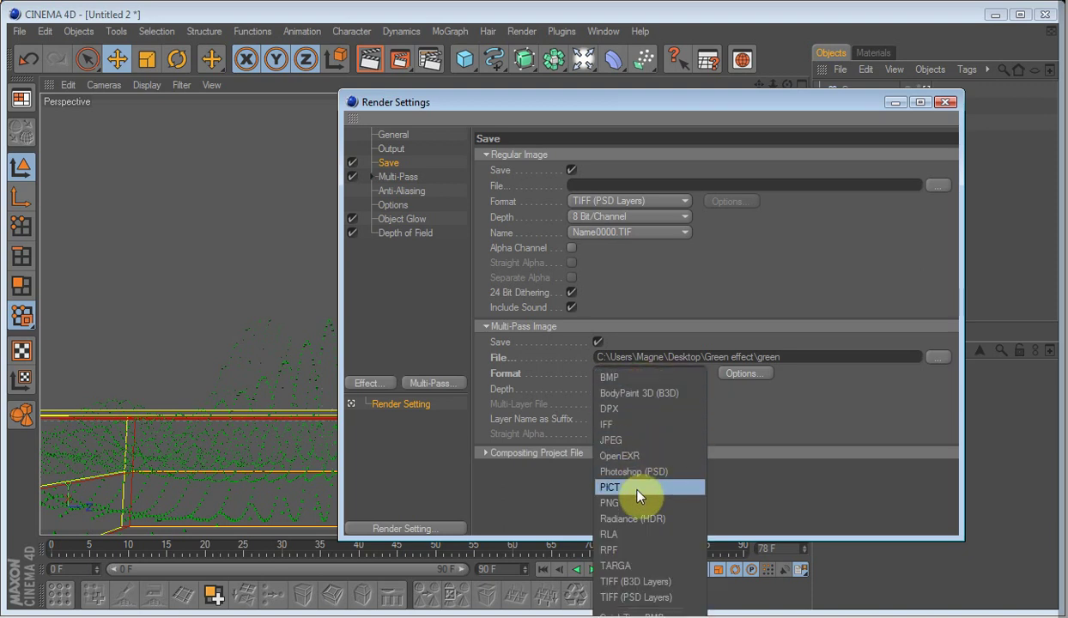
{"action": "left_click", "coordinate": [661, 456]}
{"action": "left_click", "coordinate": [614, 374]}
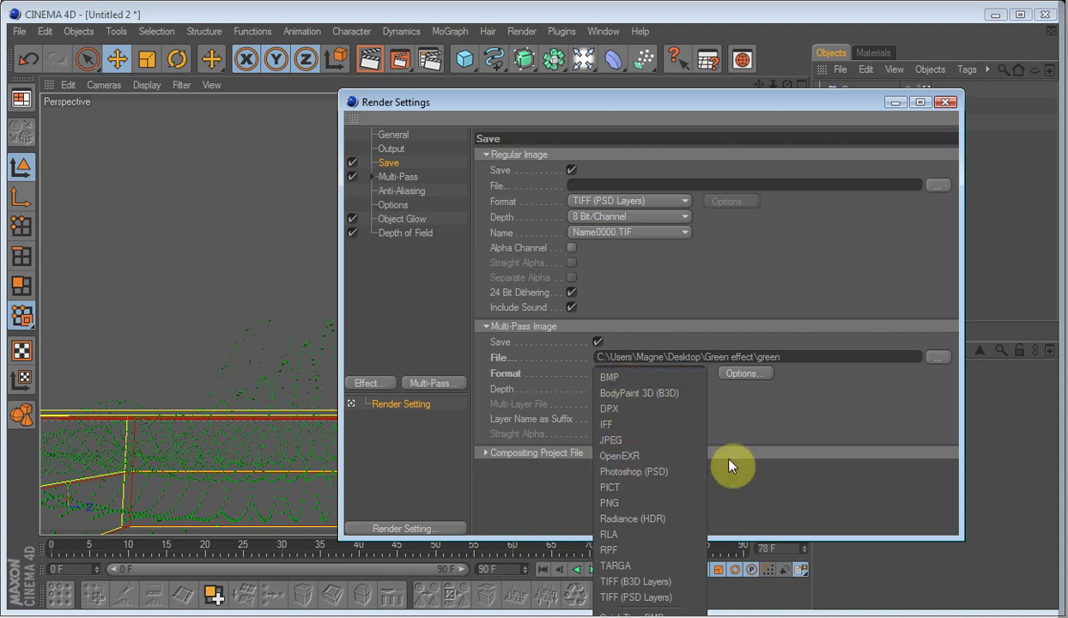
{"action": "left_click", "coordinate": [652, 469]}
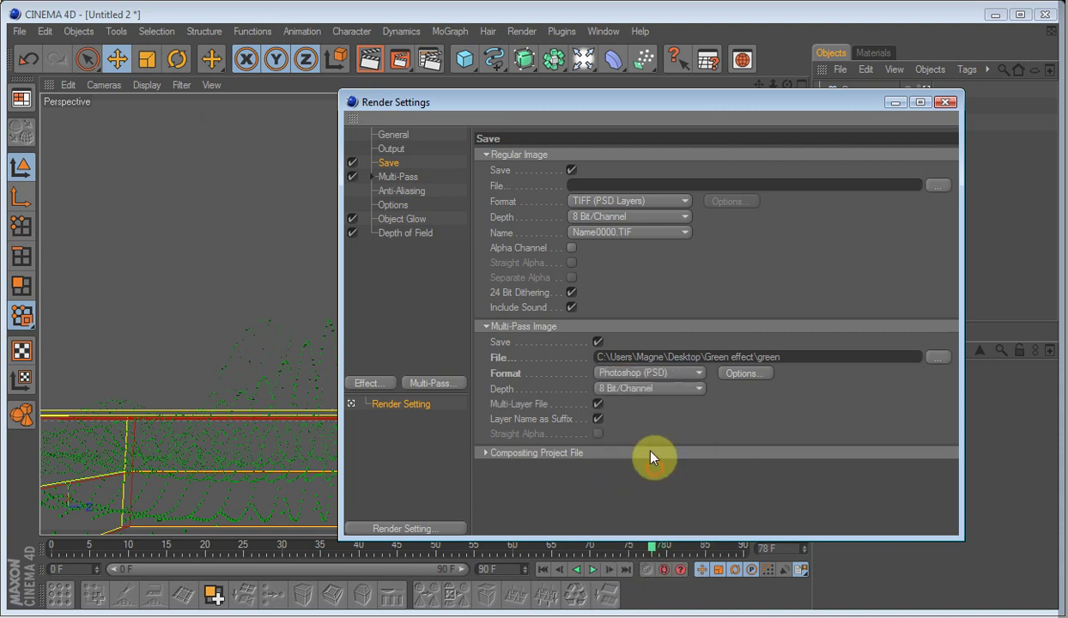
Turn off the multi-layer file option for the multi-pass image and set its format to OpenEXR
{"action": "left_click", "coordinate": [598, 404]}
{"action": "left_click", "coordinate": [626, 373]}
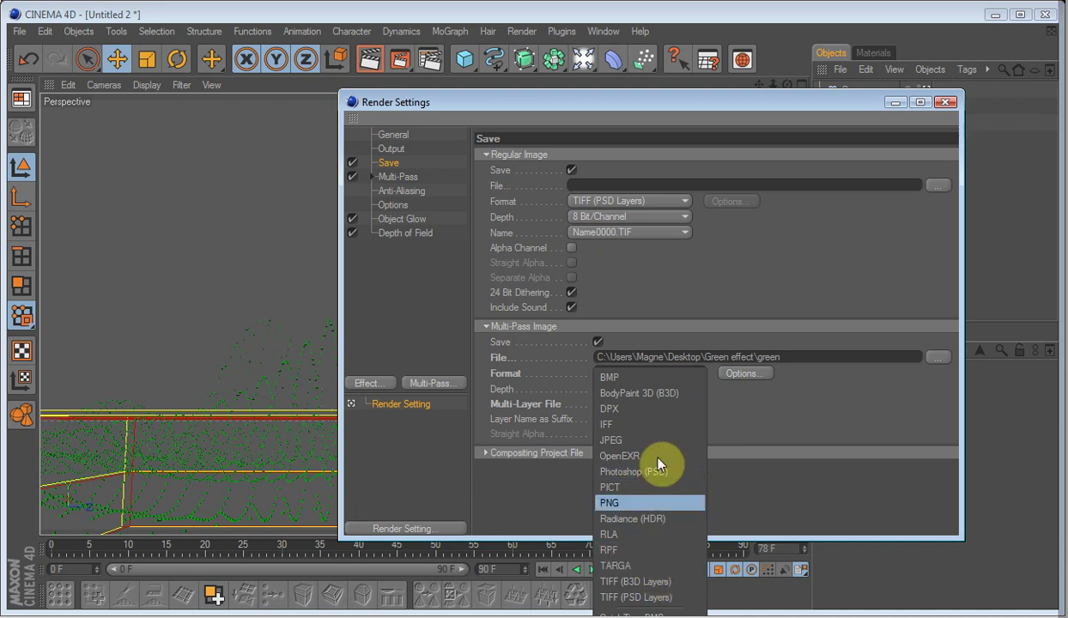
{"action": "left_click", "coordinate": [624, 452]}
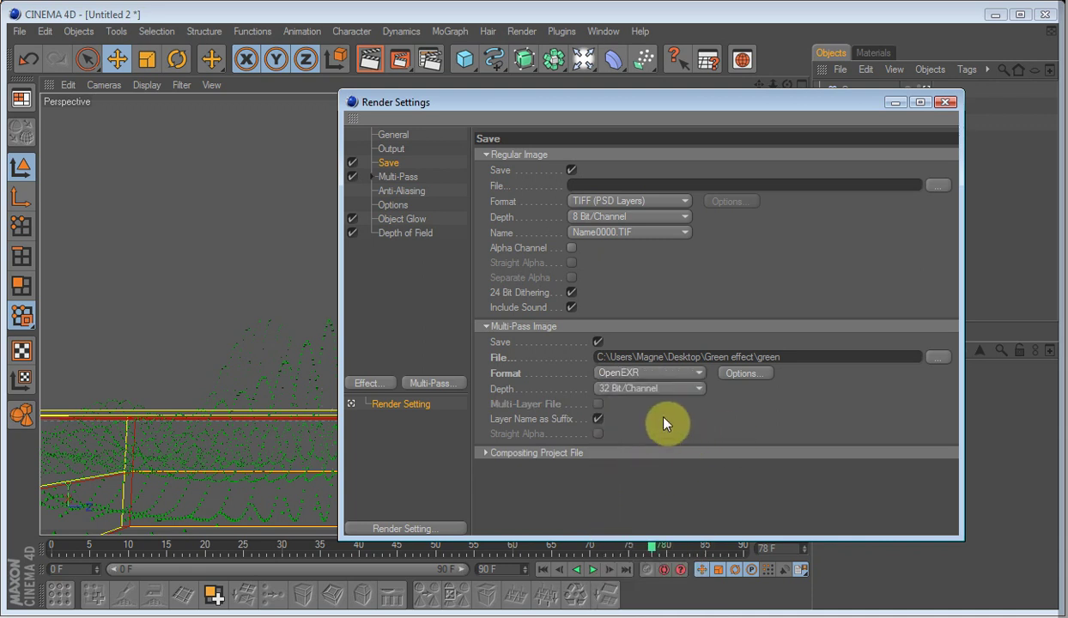
Review the anti-aliasing, output, general and Object Glow render settings
{"action": "left_click", "coordinate": [400, 190]}
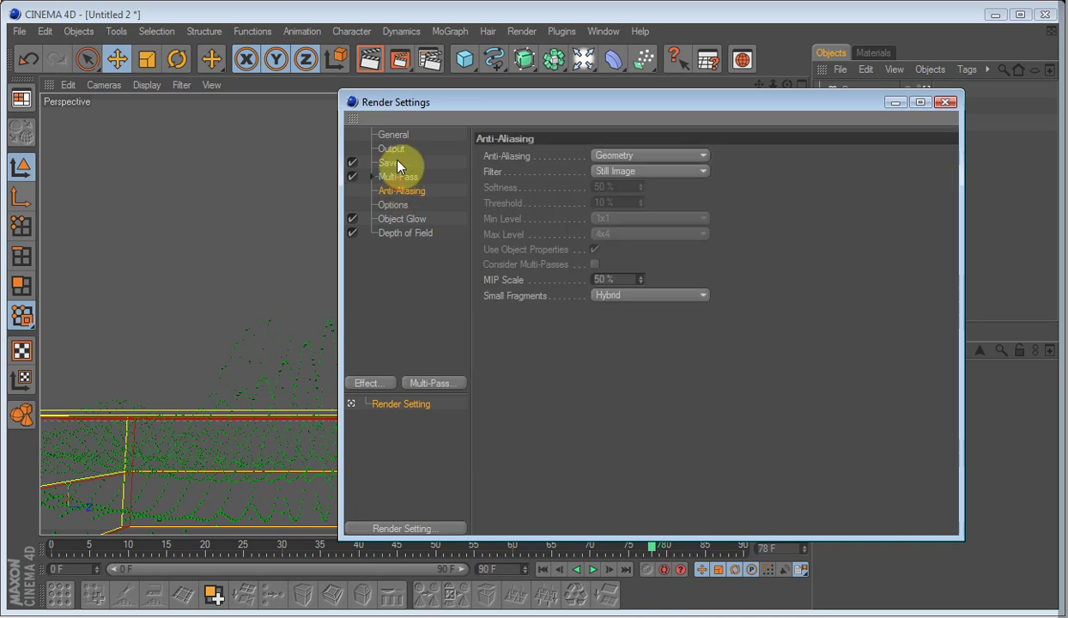
{"action": "left_click", "coordinate": [392, 150]}
{"action": "left_click", "coordinate": [392, 136]}
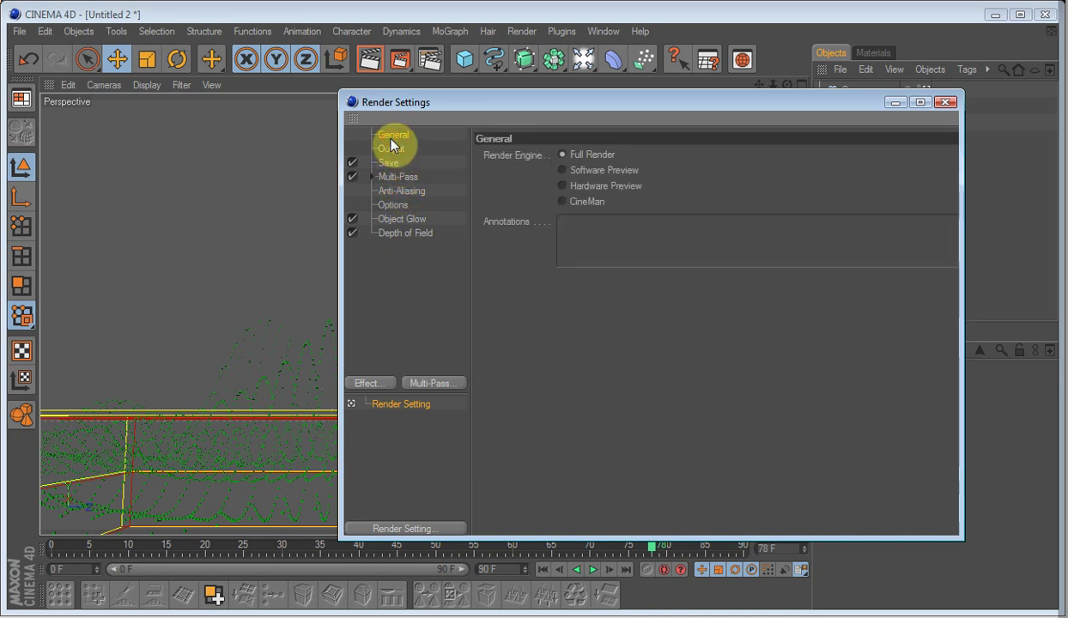
{"action": "left_click", "coordinate": [399, 219]}
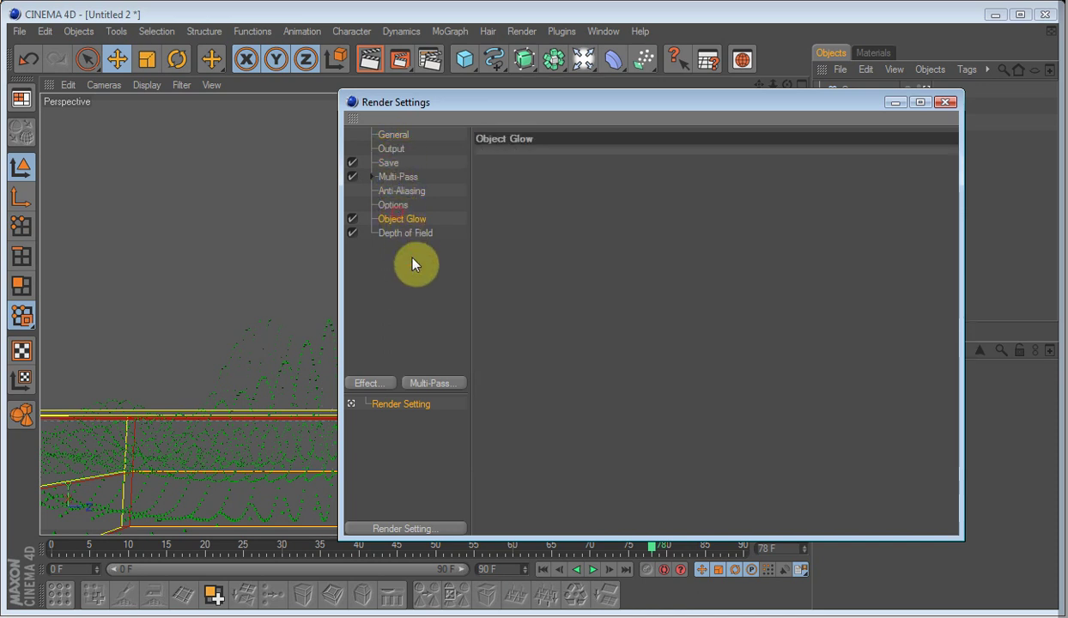
{"action": "left_click", "coordinate": [945, 102]}
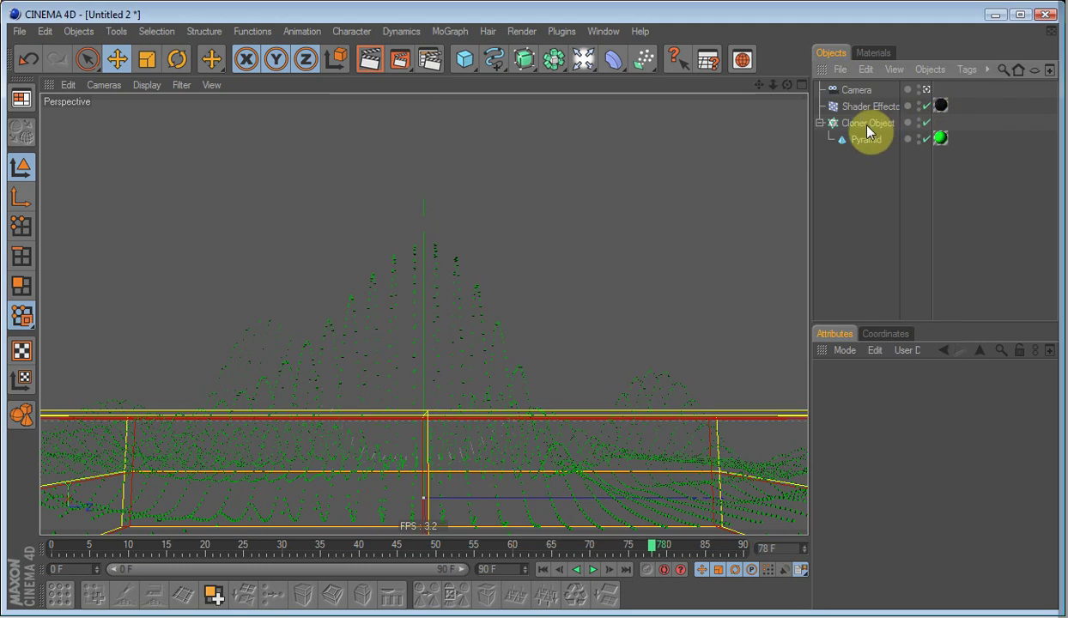
Disable the Depth of Field effect in the render settings
{"action": "left_click", "coordinate": [432, 59]}
{"action": "left_click", "coordinate": [398, 233]}
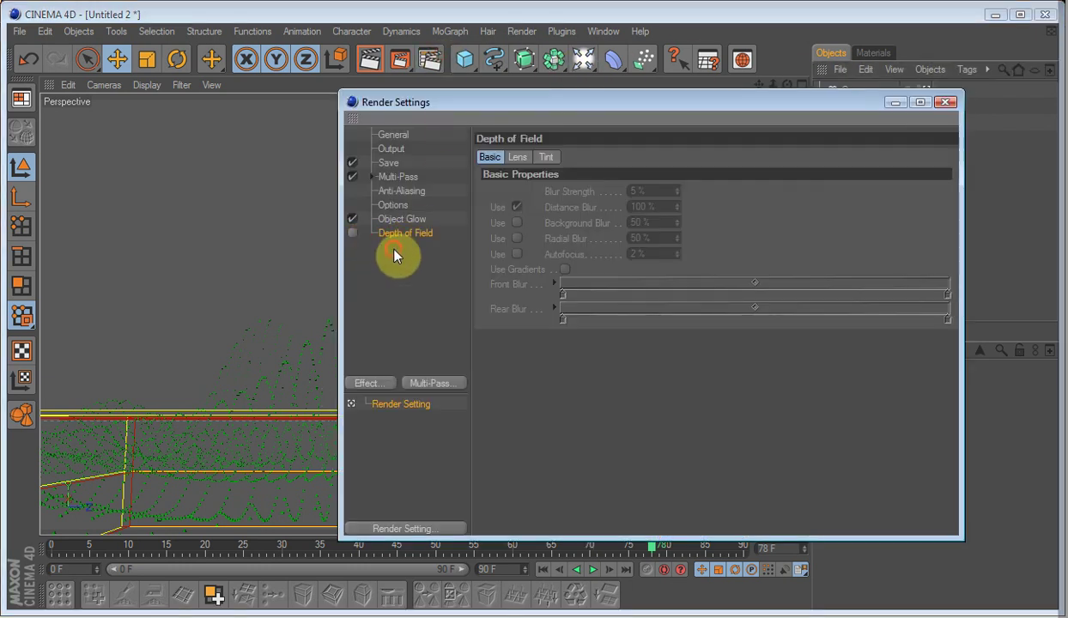
{"action": "left_click", "coordinate": [394, 249]}
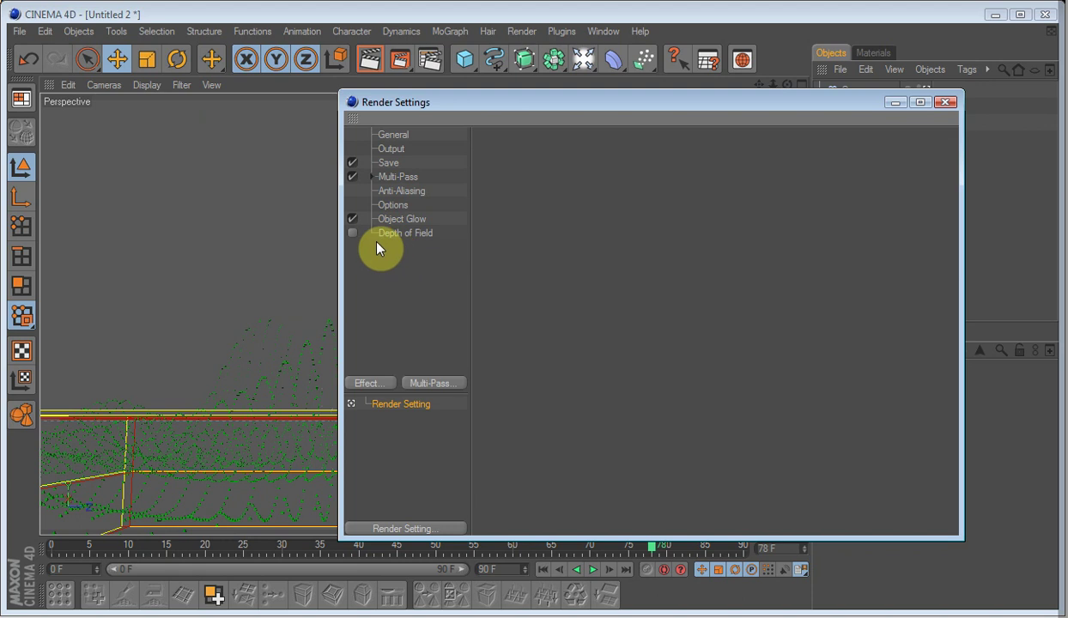
{"action": "left_click", "coordinate": [954, 103]}
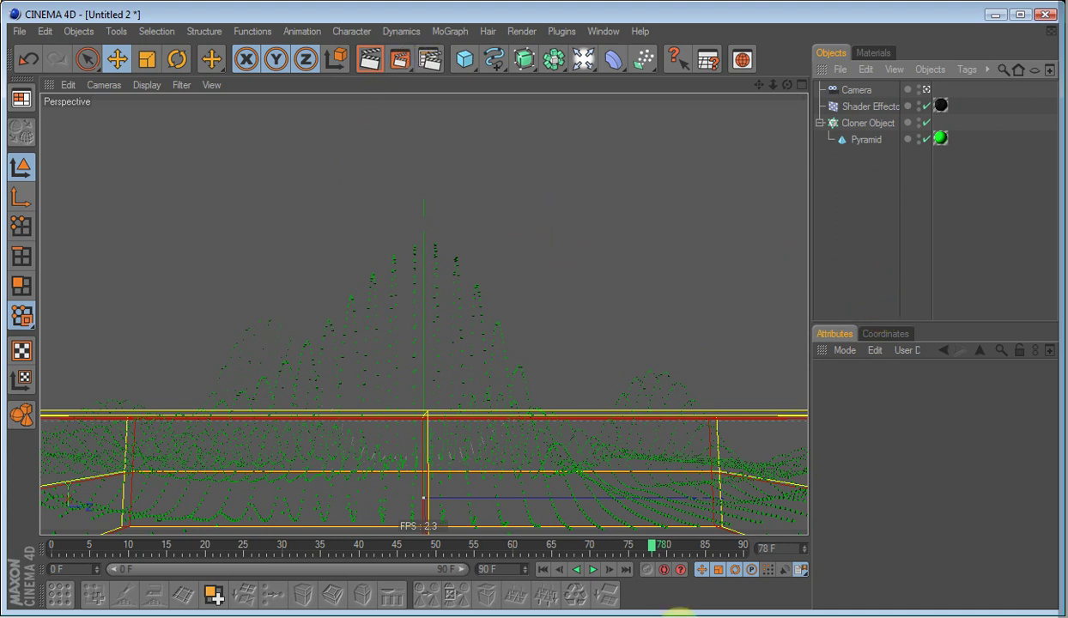
Play the wave animation from the first frame in the viewport and return to frame 0
{"action": "left_click", "coordinate": [542, 569]}
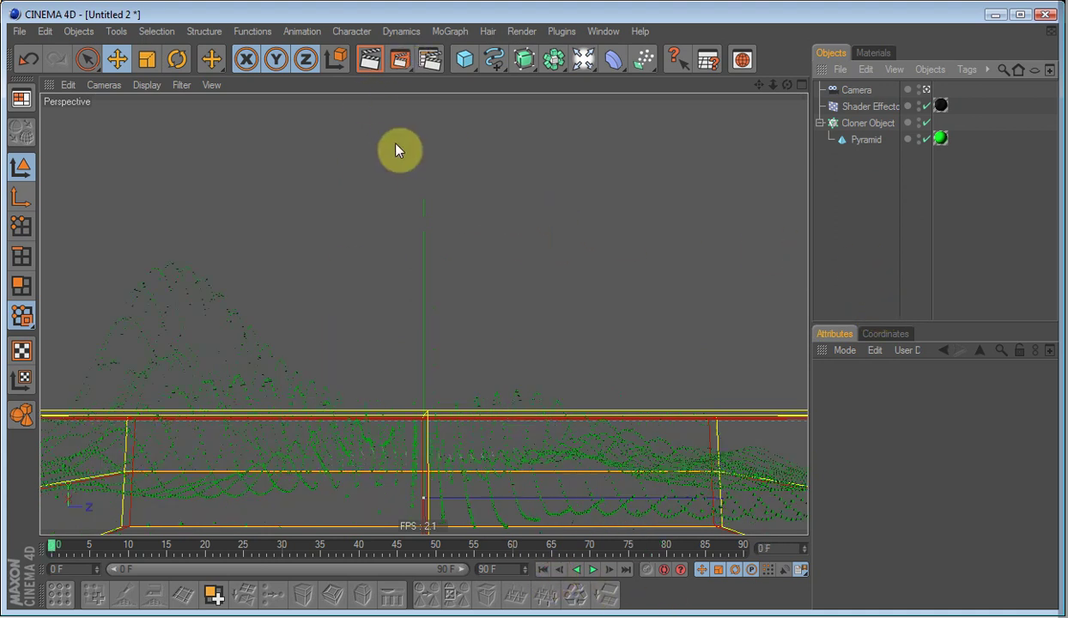
{"action": "left_click", "coordinate": [596, 570]}
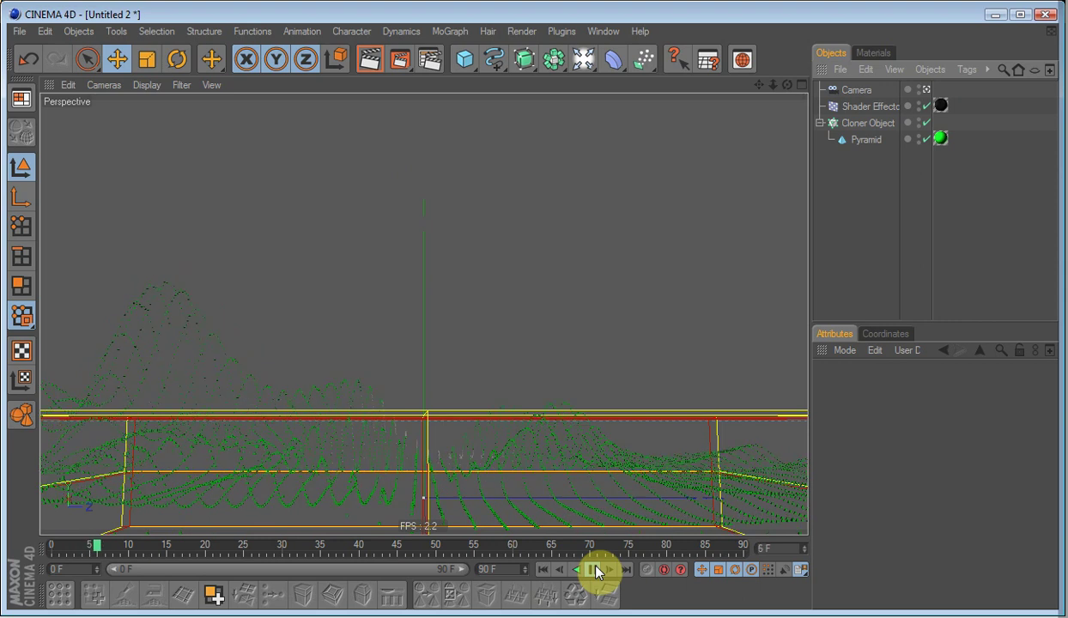
{"action": "left_click", "coordinate": [543, 569]}
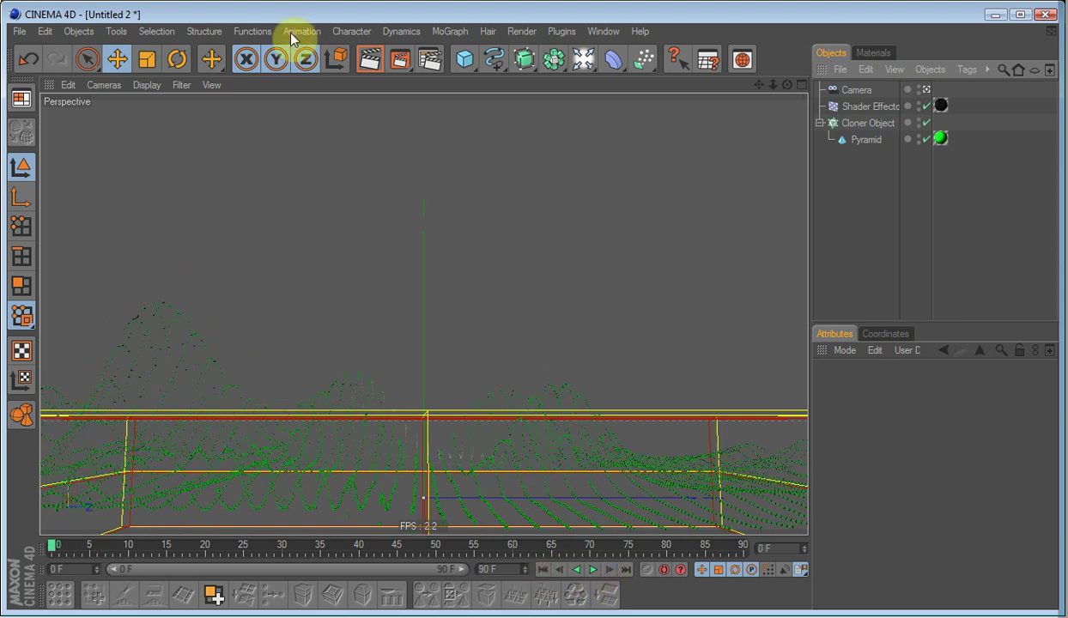
{"action": "left_click", "coordinate": [402, 62]}
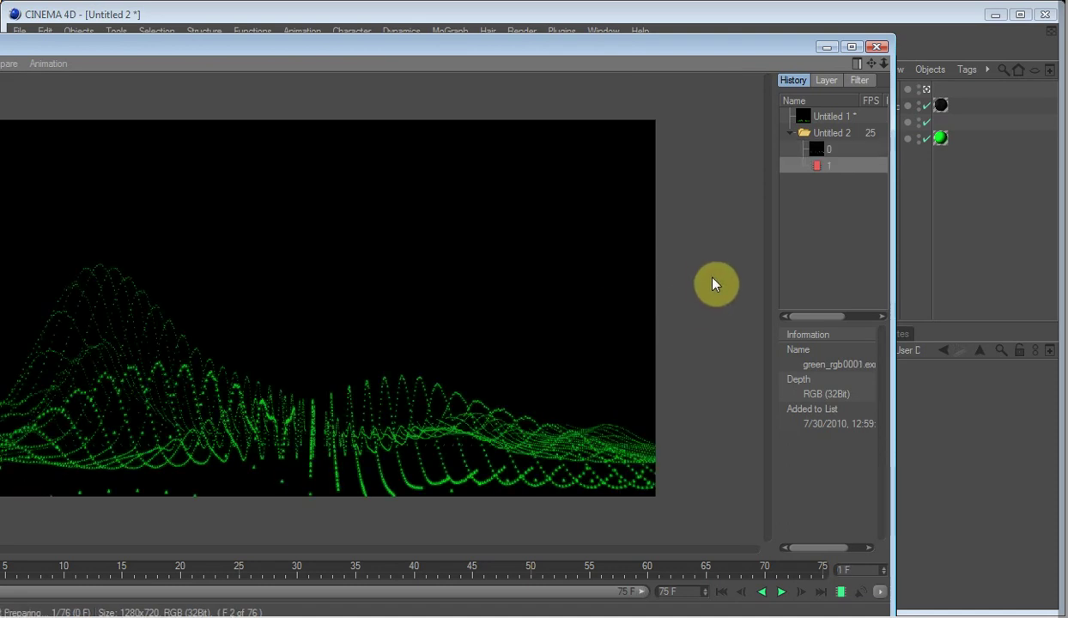
{"action": "left_click", "coordinate": [876, 47]}
{"action": "left_click", "coordinate": [545, 431]}
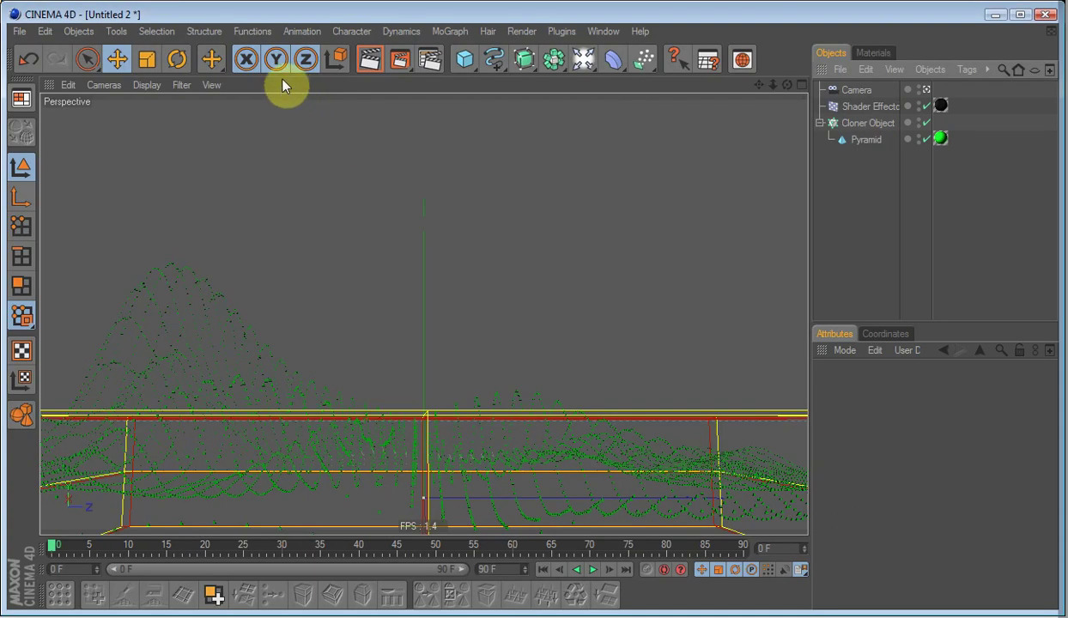
{"action": "left_click", "coordinate": [212, 58]}
{"action": "left_click", "coordinate": [146, 85]}
{"action": "mouse_move", "coordinate": [291, 110]}
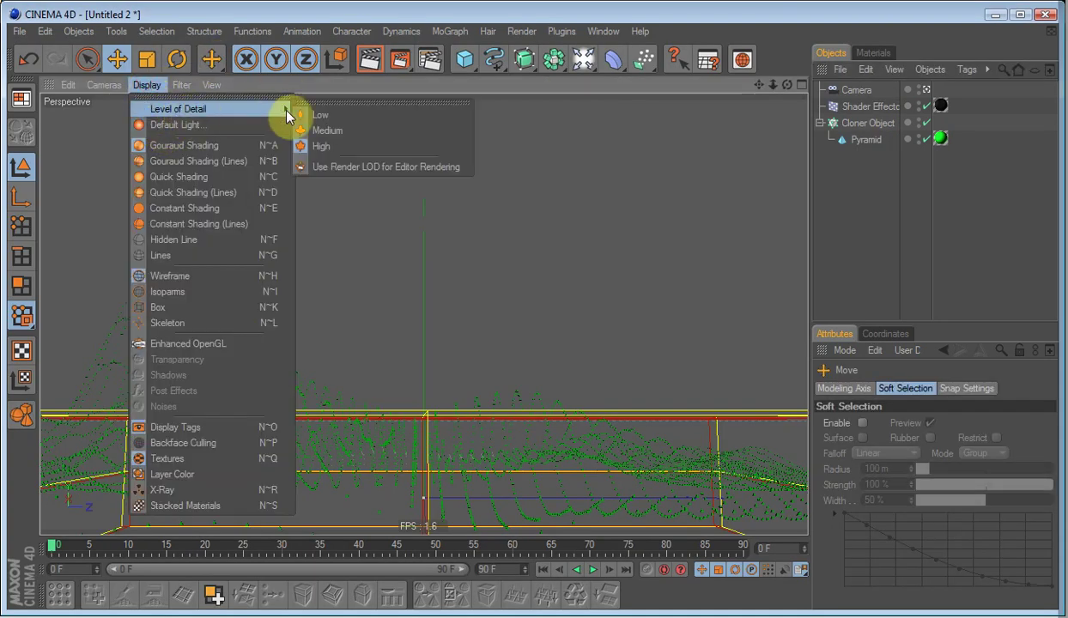
{"action": "left_click", "coordinate": [311, 140]}
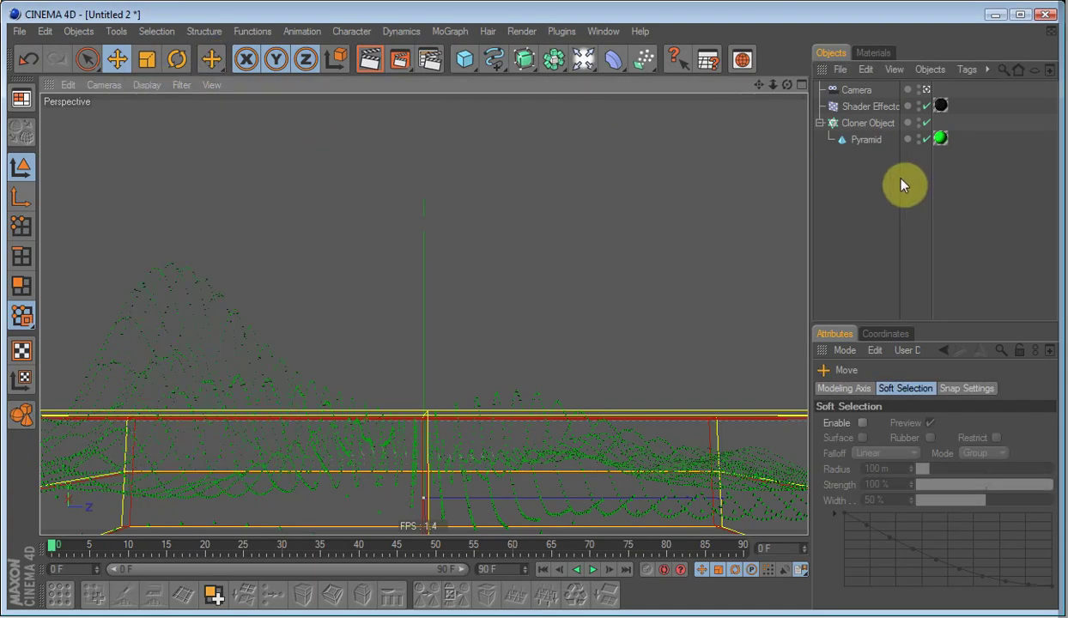
Set the third value of the Cloner Object's grid count to 80 and deselect the cloner
{"action": "left_click", "coordinate": [867, 123]}
{"action": "double_click", "coordinate": [978, 496]}
{"action": "type", "text": "65"}
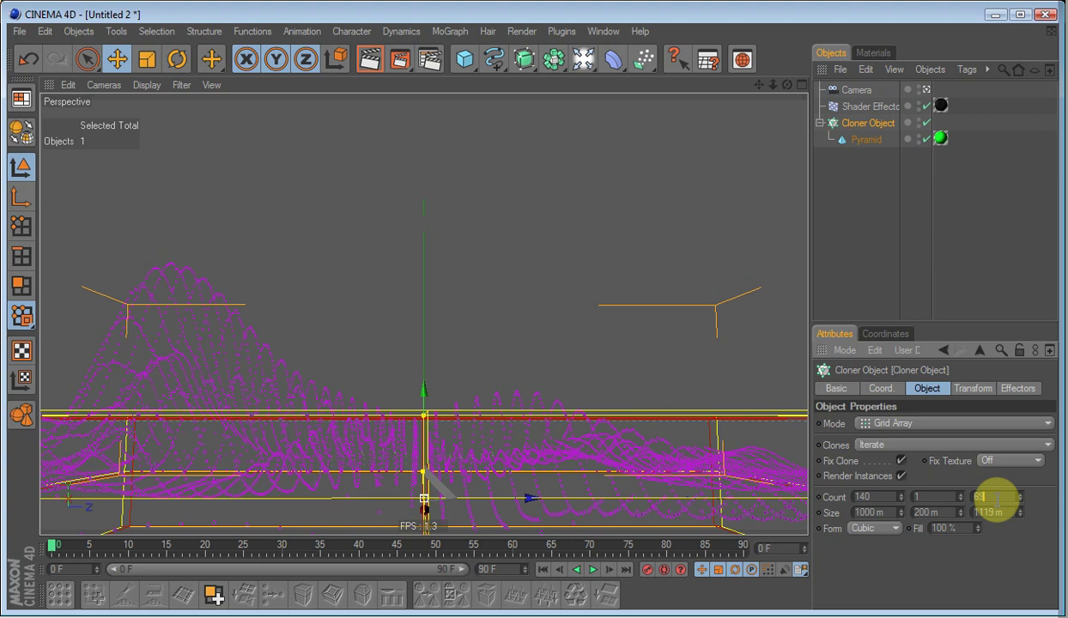
{"action": "key", "text": "Return"}
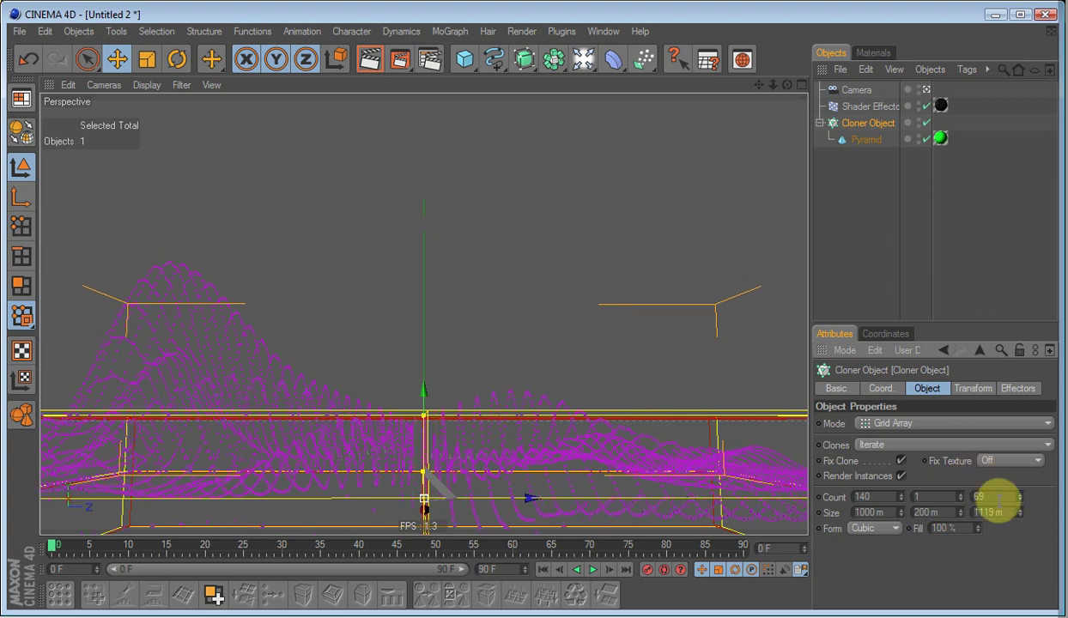
{"action": "left_click_drag", "start_coordinate": [999, 499], "coordinate": [946, 498]}
{"action": "type", "text": "80"}
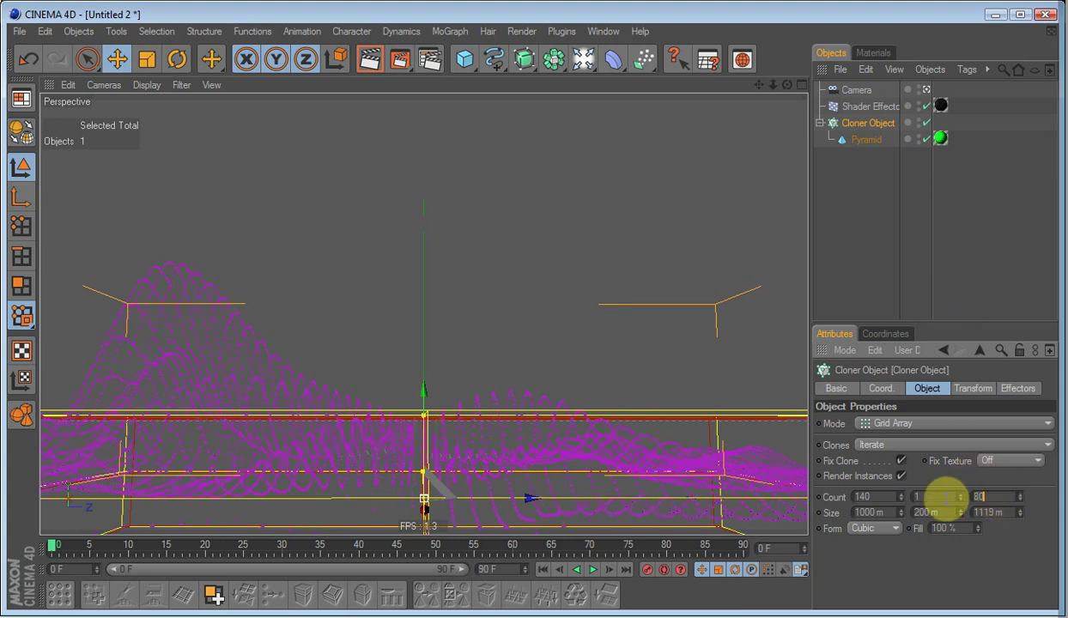
{"action": "left_click", "coordinate": [890, 271]}
Render the animation to the Picture Viewer, overwriting the existing green_rgb and green_depth EXR files
{"action": "left_click", "coordinate": [369, 62]}
{"action": "left_click", "coordinate": [403, 65]}
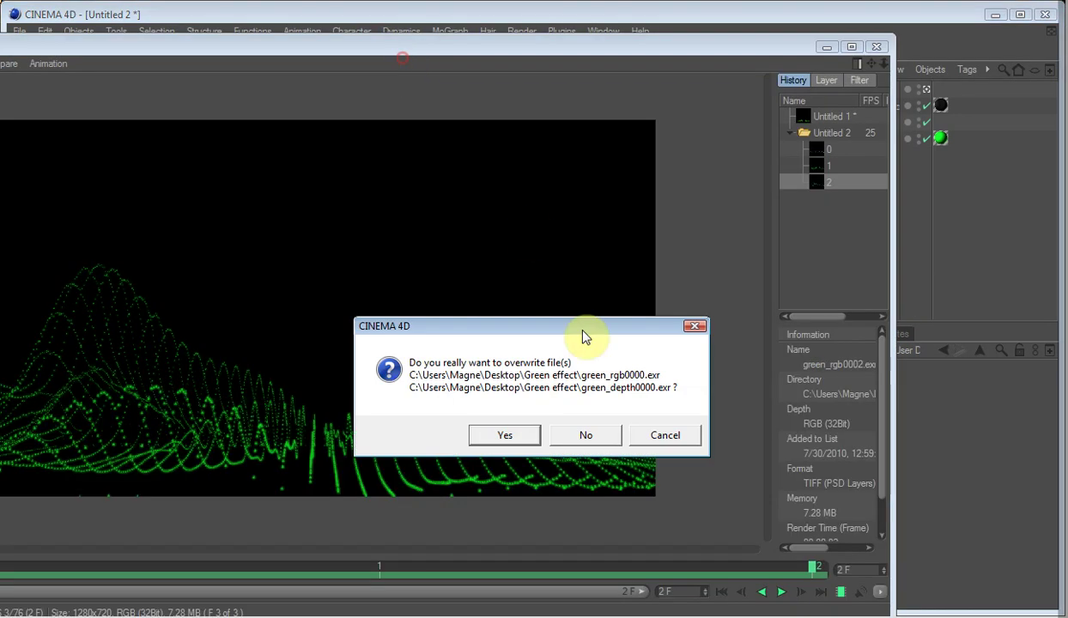
{"action": "left_click", "coordinate": [506, 434]}
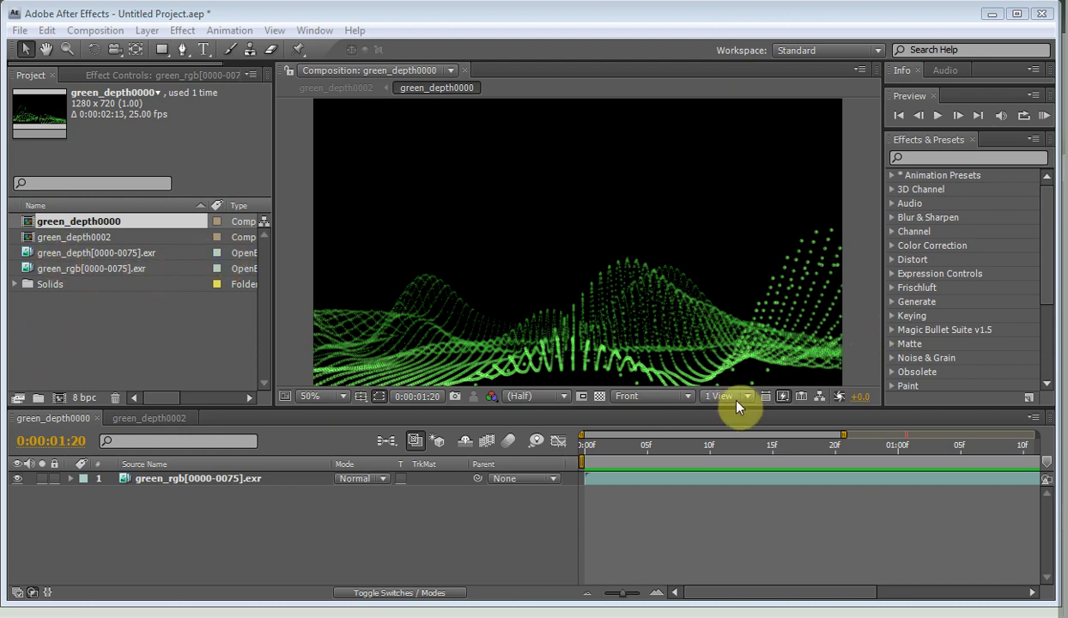
In After Effects, play back the green_depth0000 composition to review the rendered green waves
{"action": "left_click", "coordinate": [942, 117]}
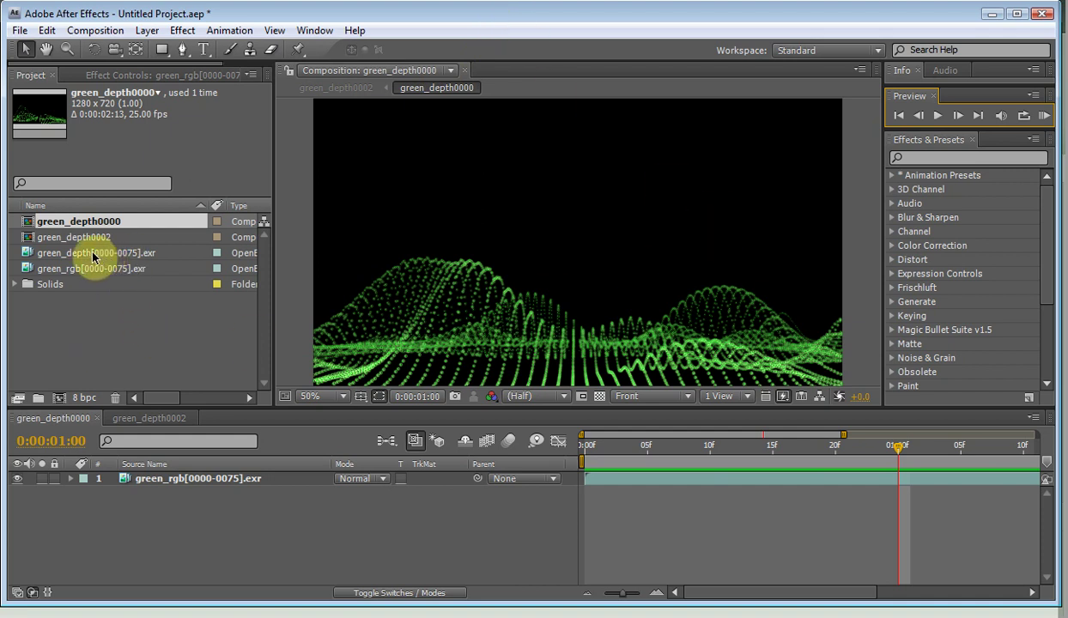
{"action": "left_click", "coordinate": [939, 118]}
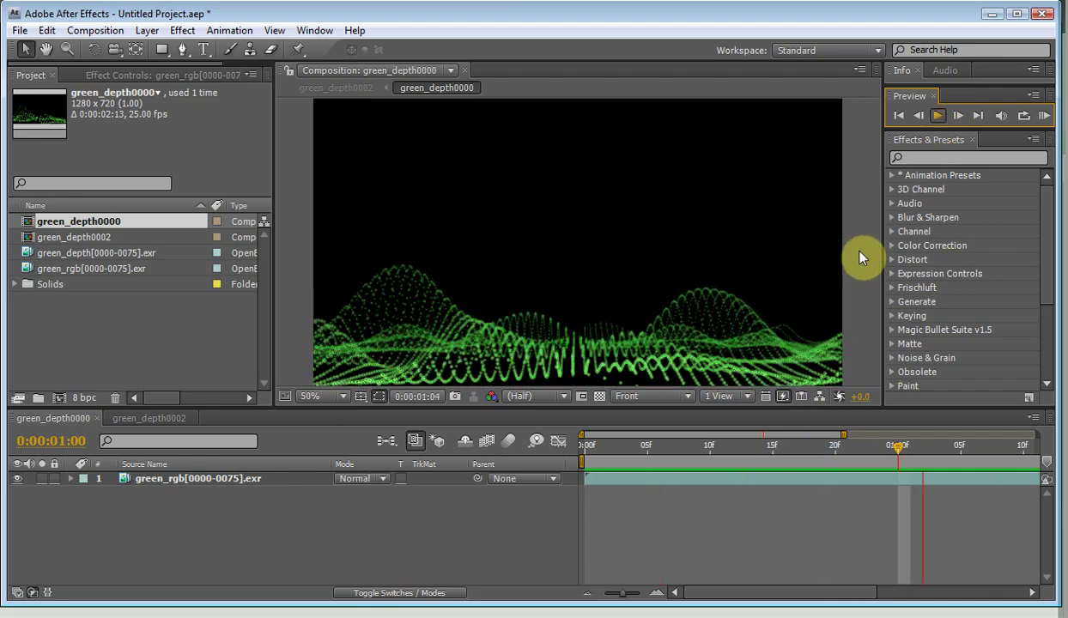
{"action": "left_click", "coordinate": [937, 115]}
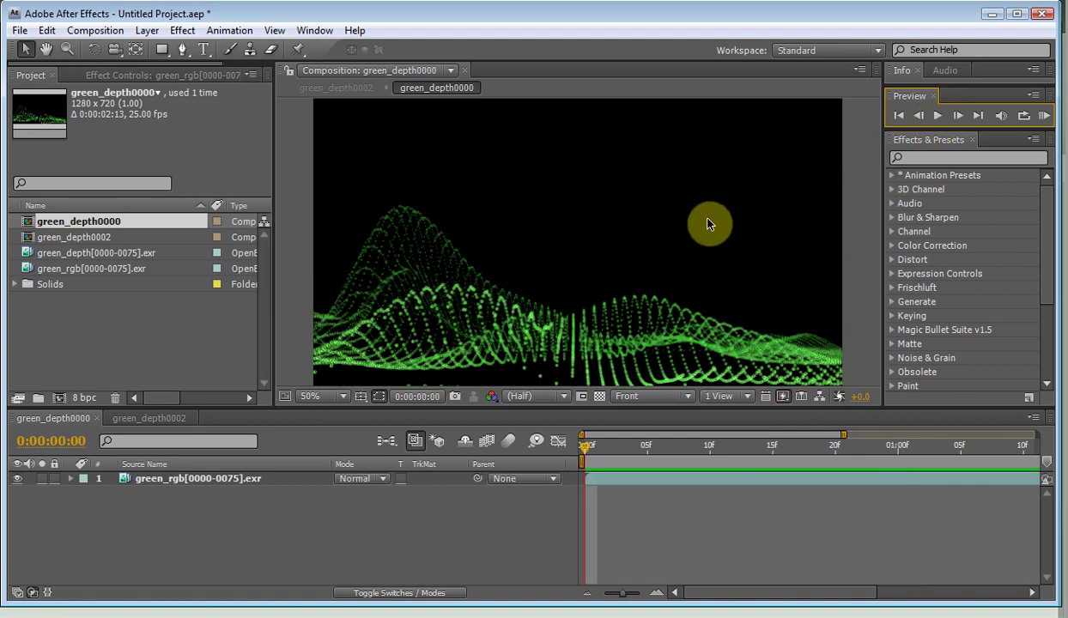